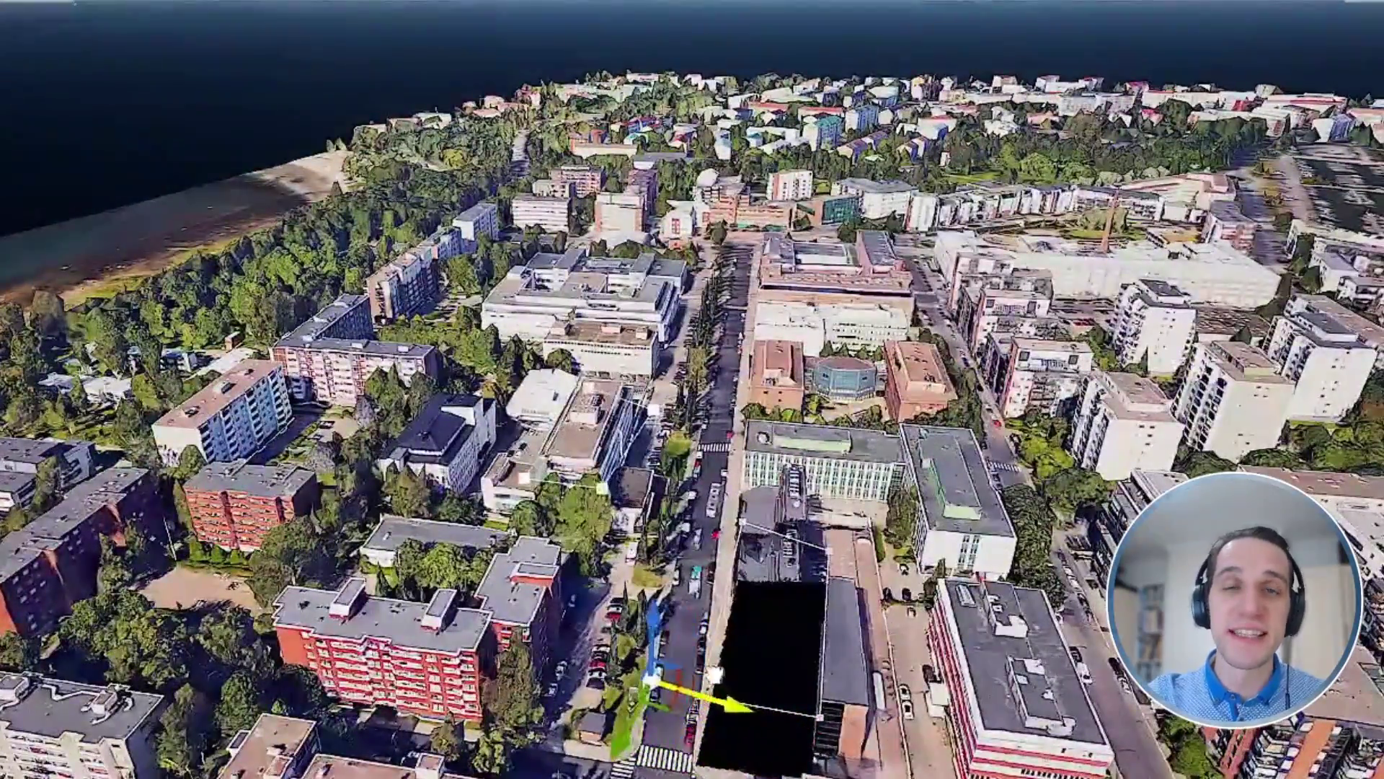
key("a")
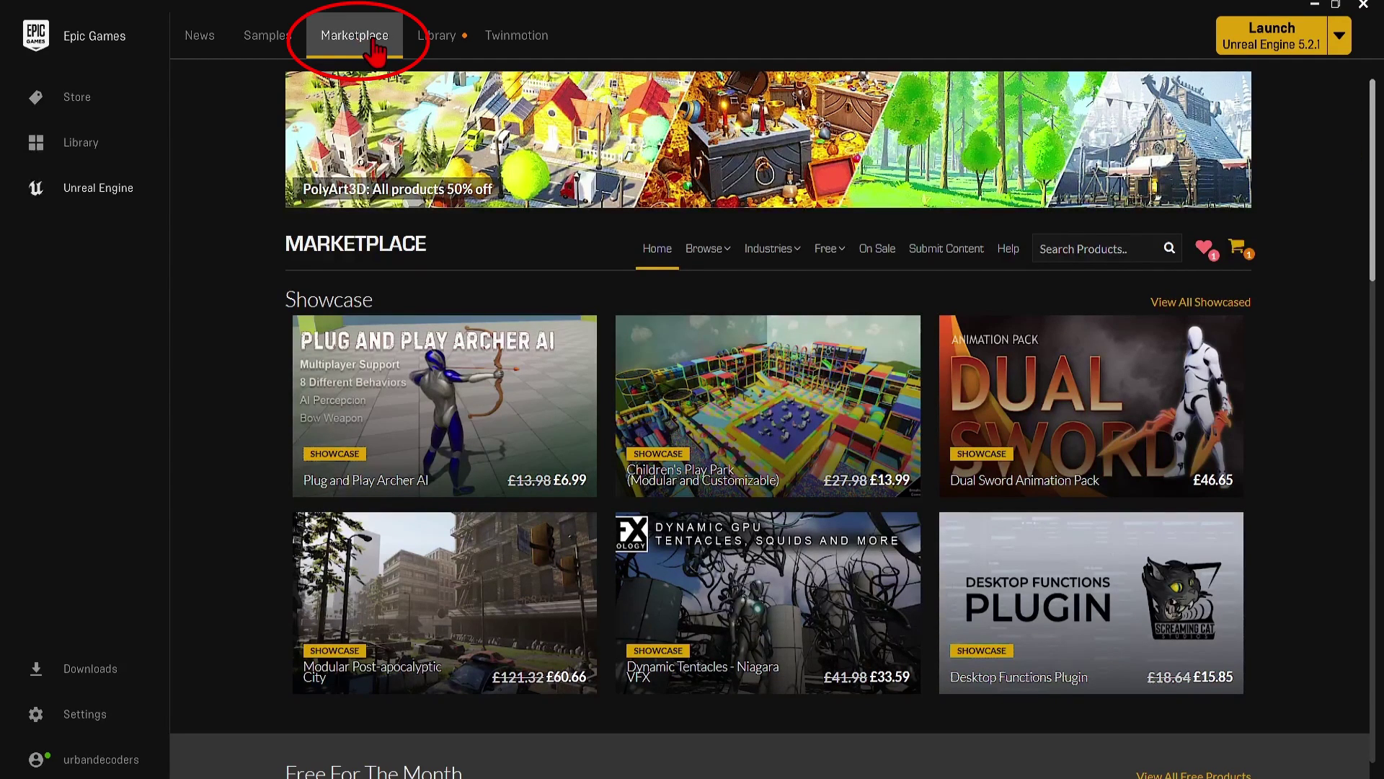
Step: Search the Marketplace for "cesium" and try to install the Cesium for Unreal plugin to the engine
left_click(1087, 252)
type("c")
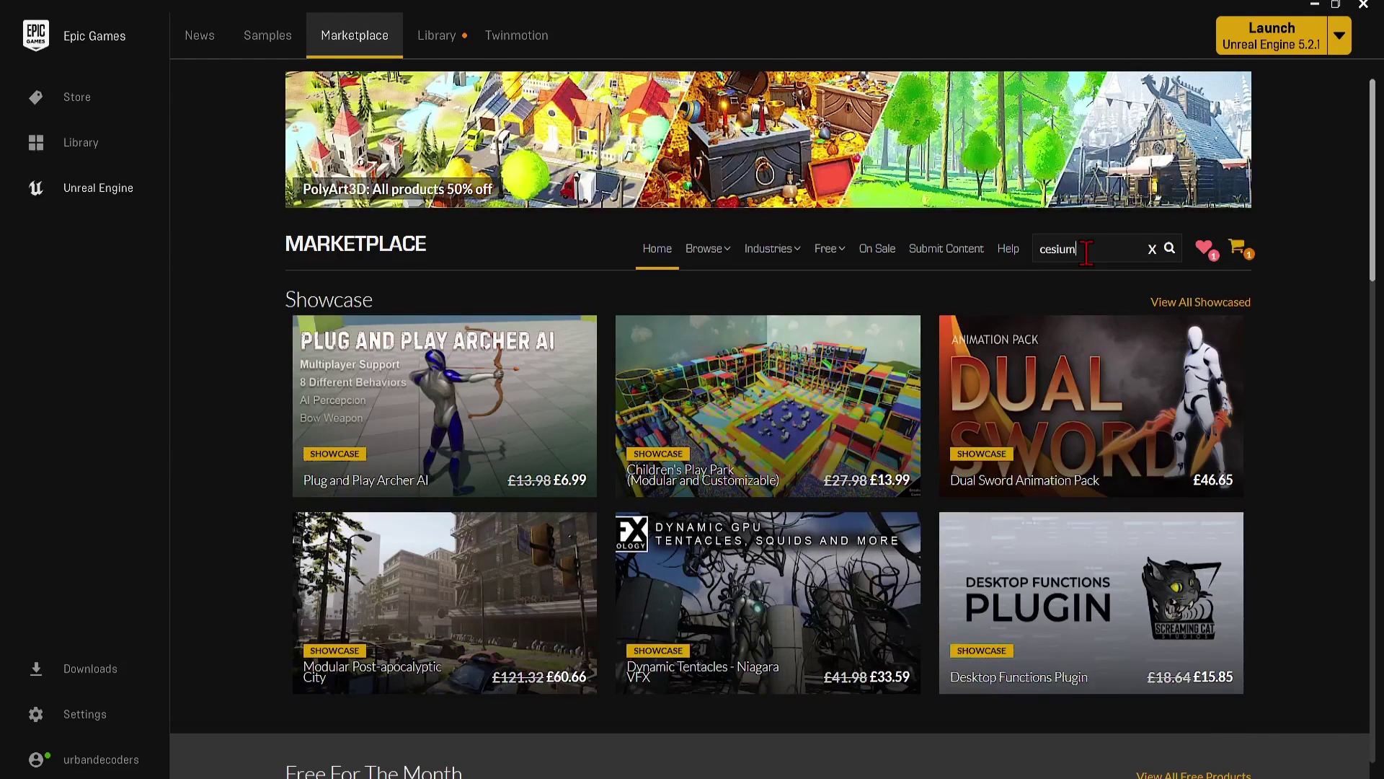
type("esium")
key("Return")
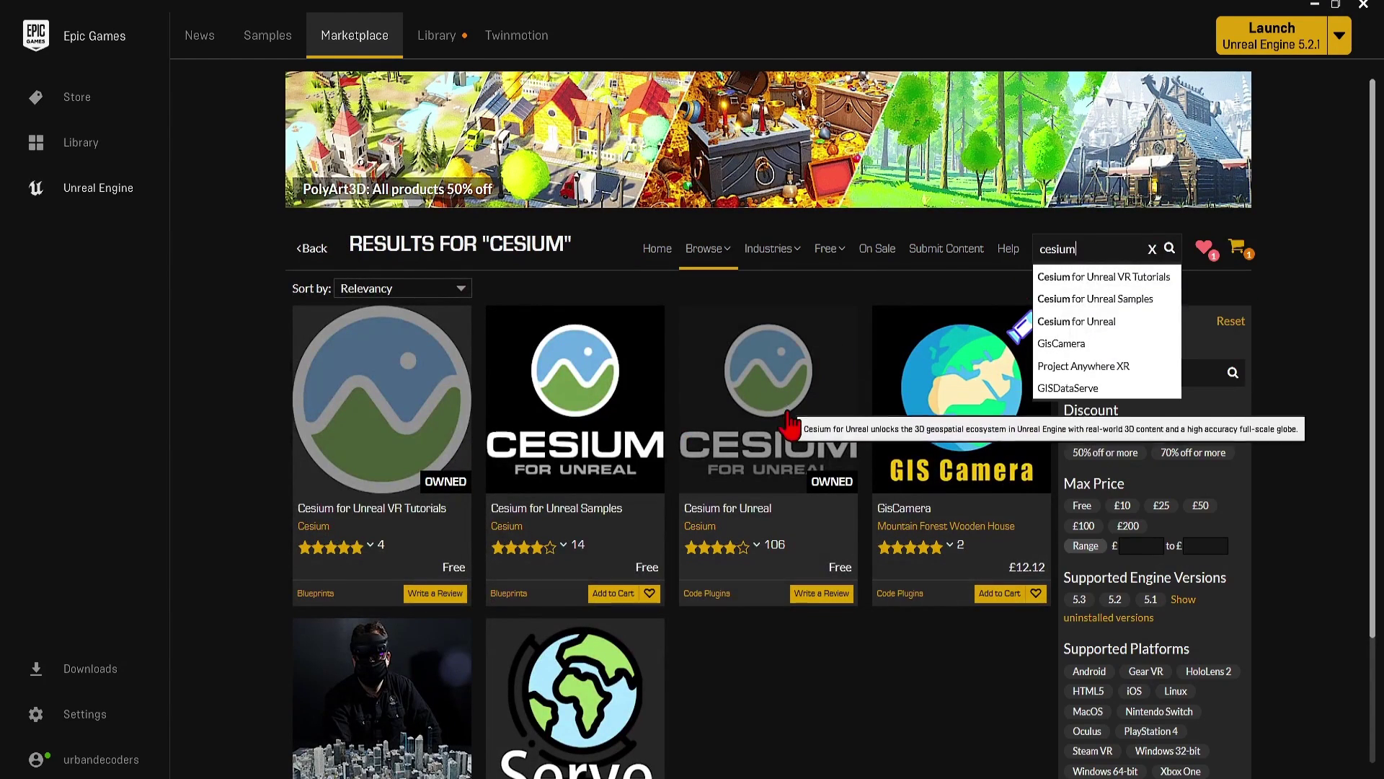
left_click(790, 425)
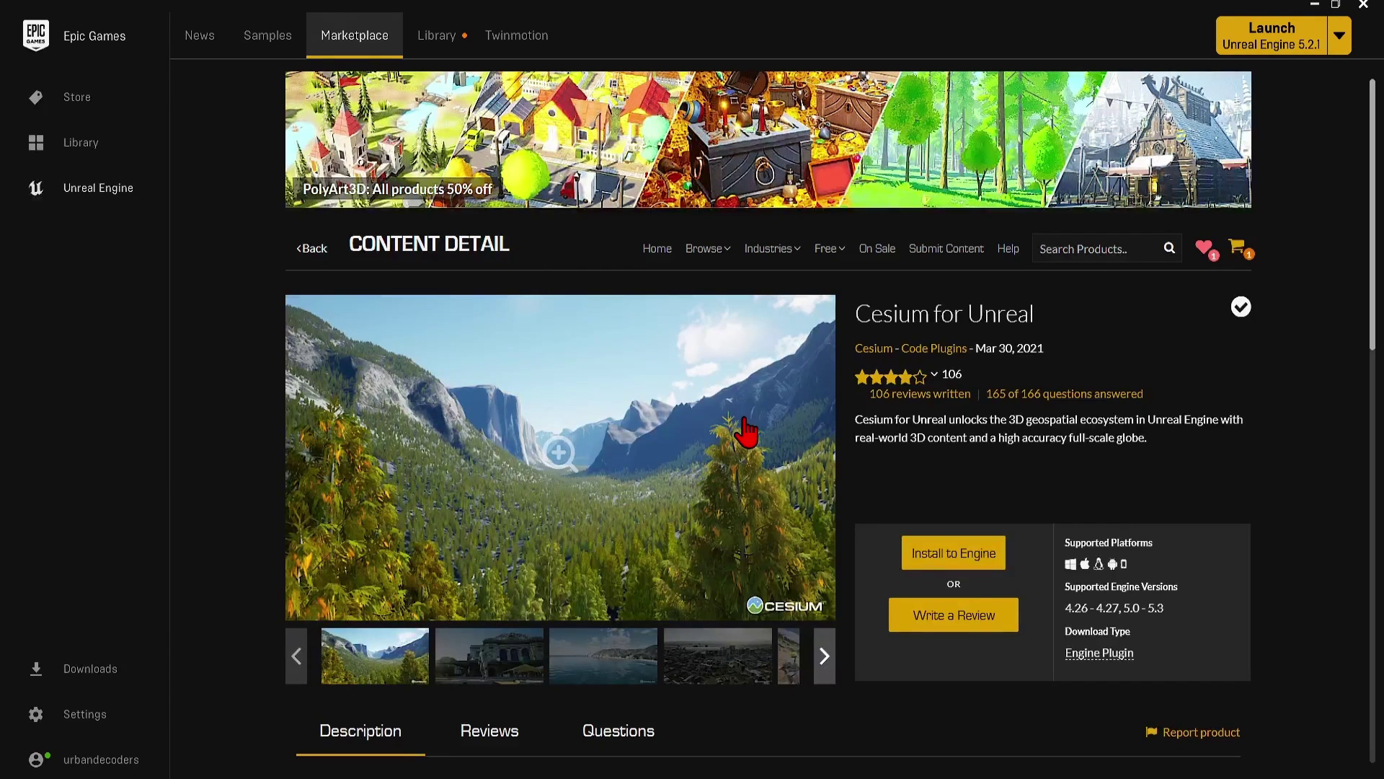
left_click(977, 559)
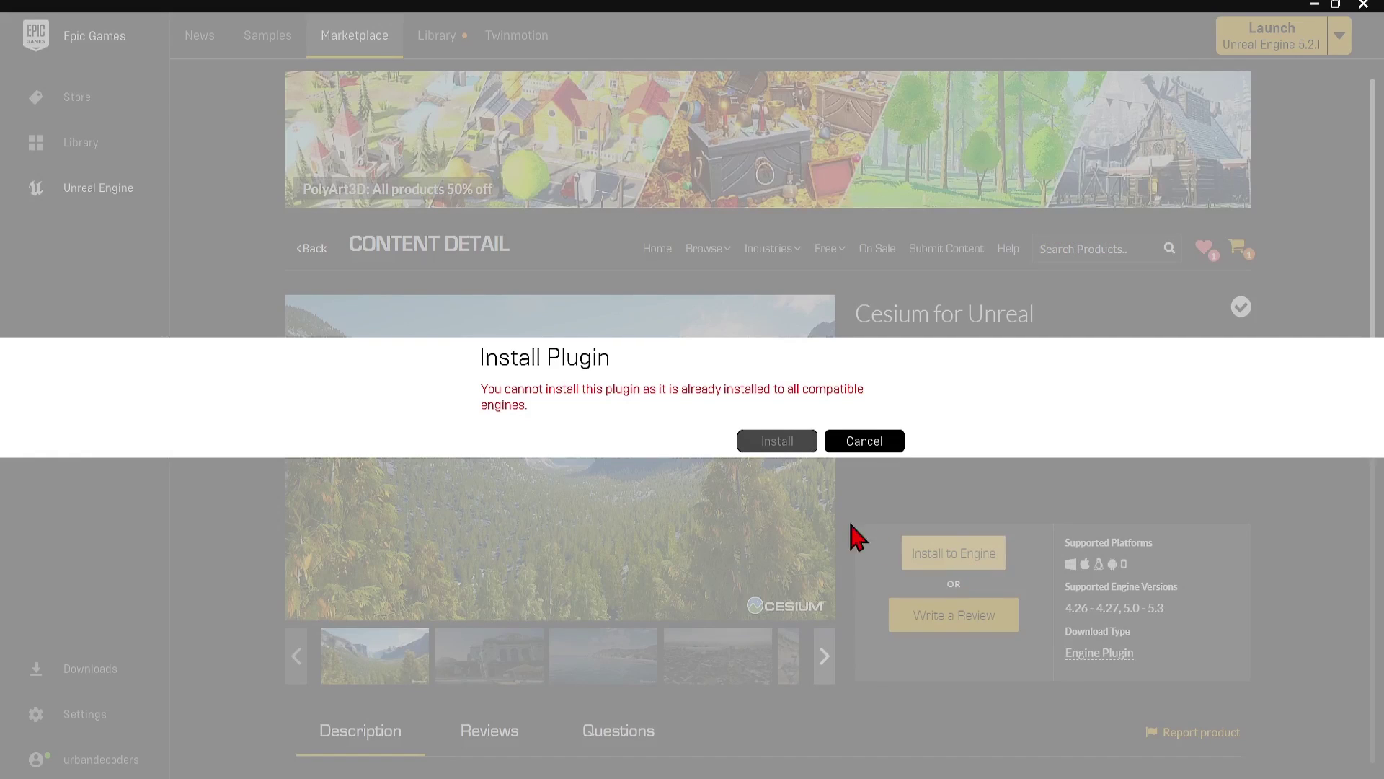
left_click(878, 446)
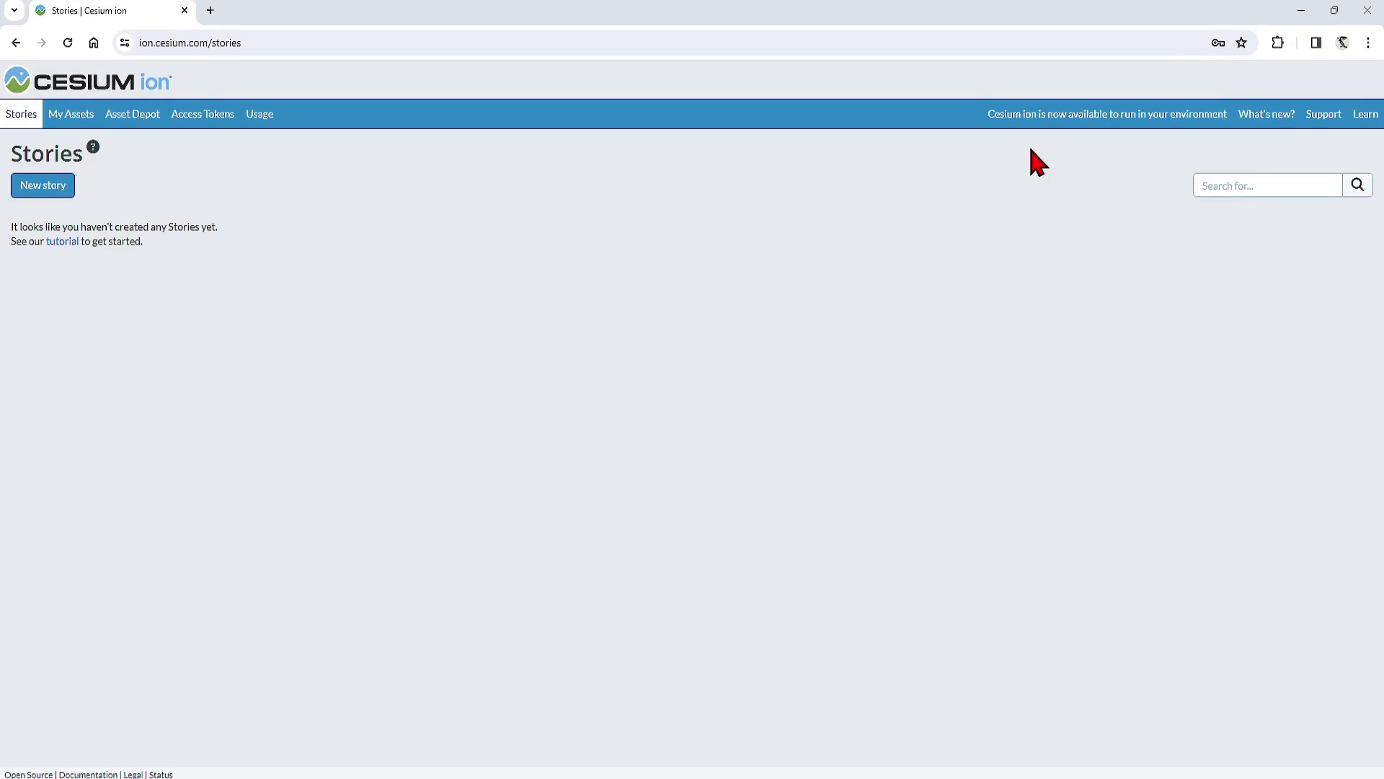
Step: Switch to Cesium ion in the browser and open the account's asset list
left_click(81, 117)
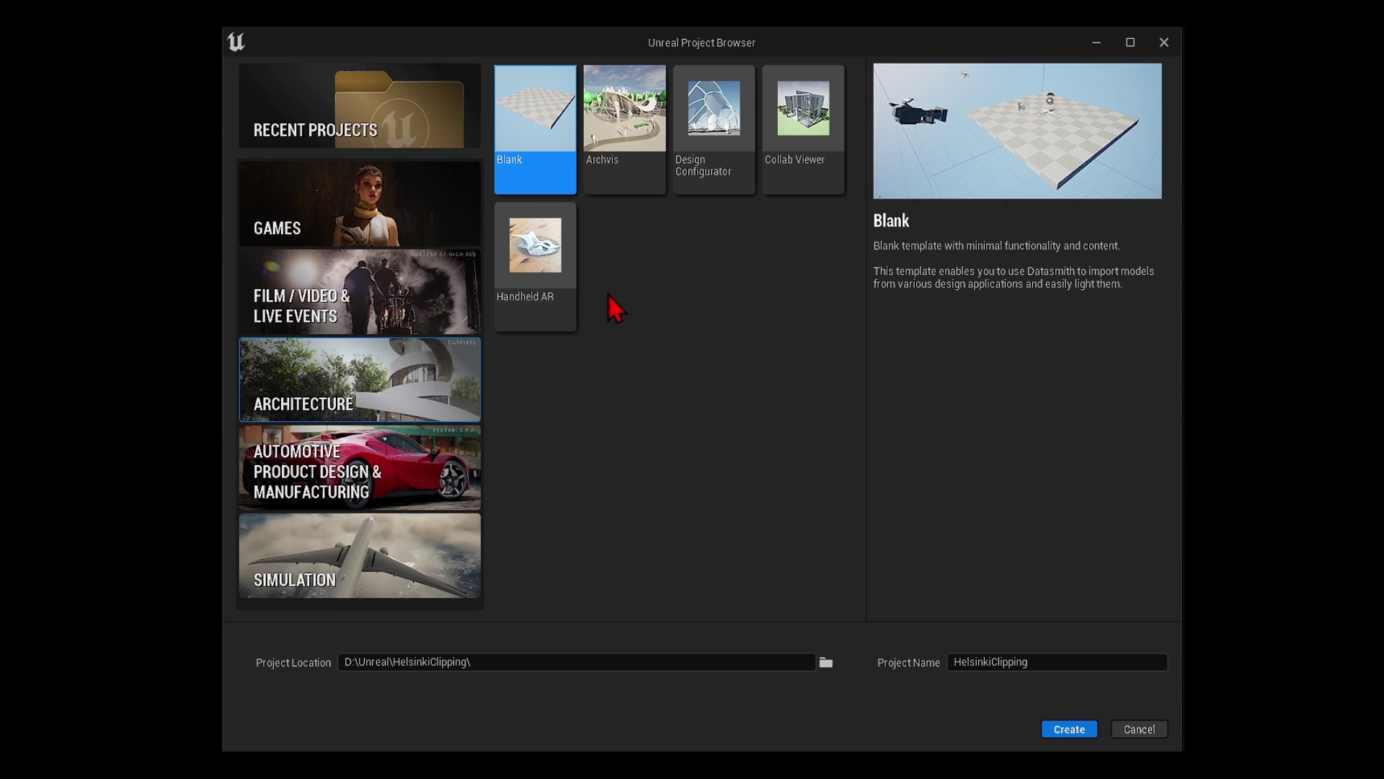
Step: Switch to the Unreal Project Browser and create the HelsinkiClipping project in D:\Unreal\HelsinkiClipping\ from the Blank architecture template
left_click(1070, 728)
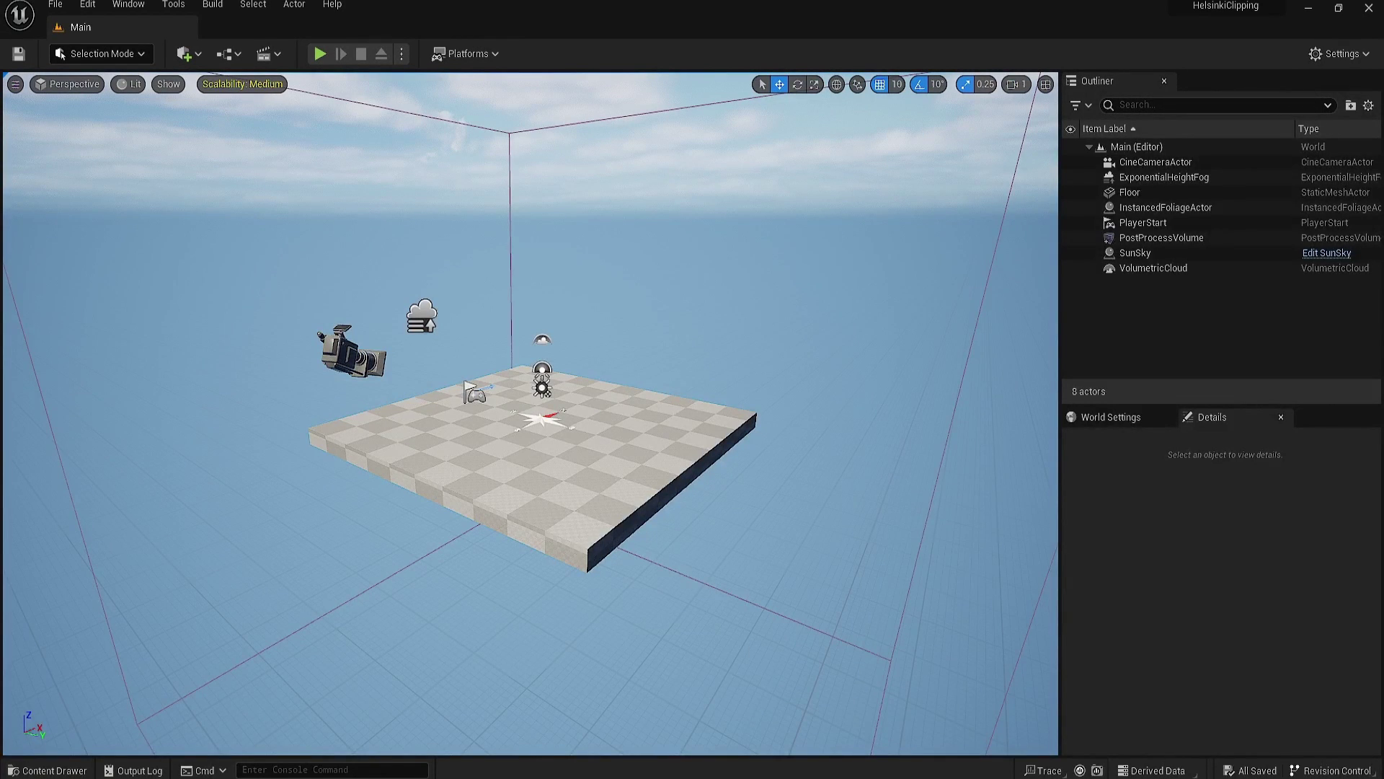
Step: Find the Cesium for Unreal plugin by searching for "cesium", and enable it for the project with an editor restart
left_click(90, 8)
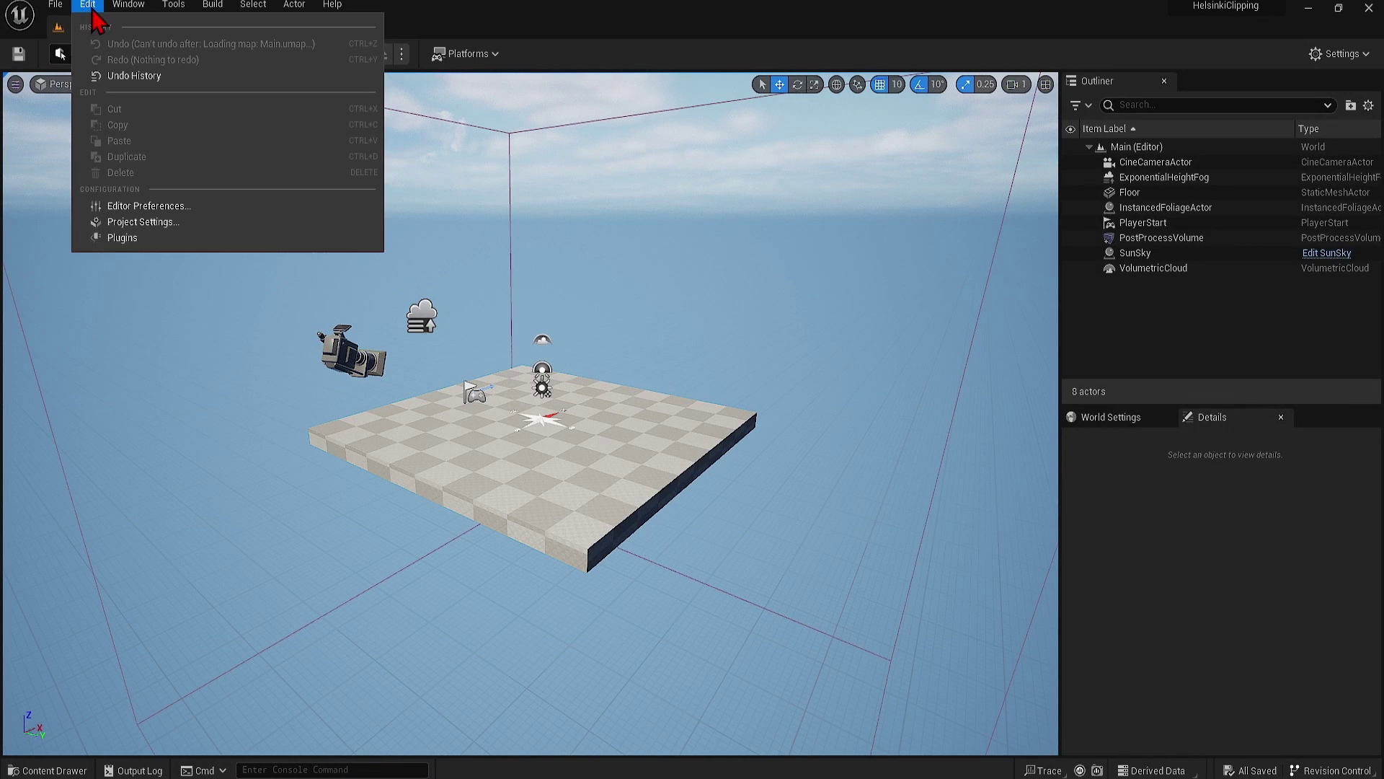
left_click(141, 240)
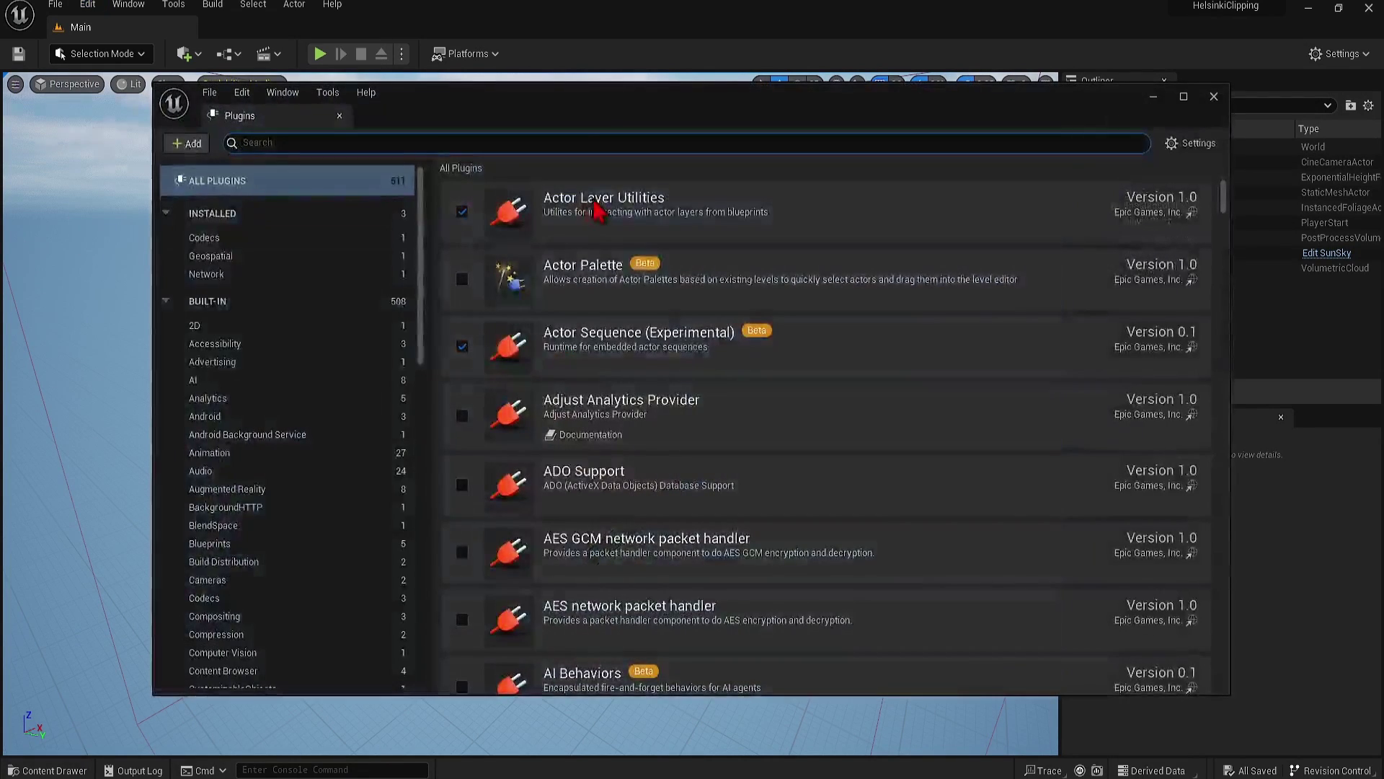
left_click(585, 144)
type("cesiu")
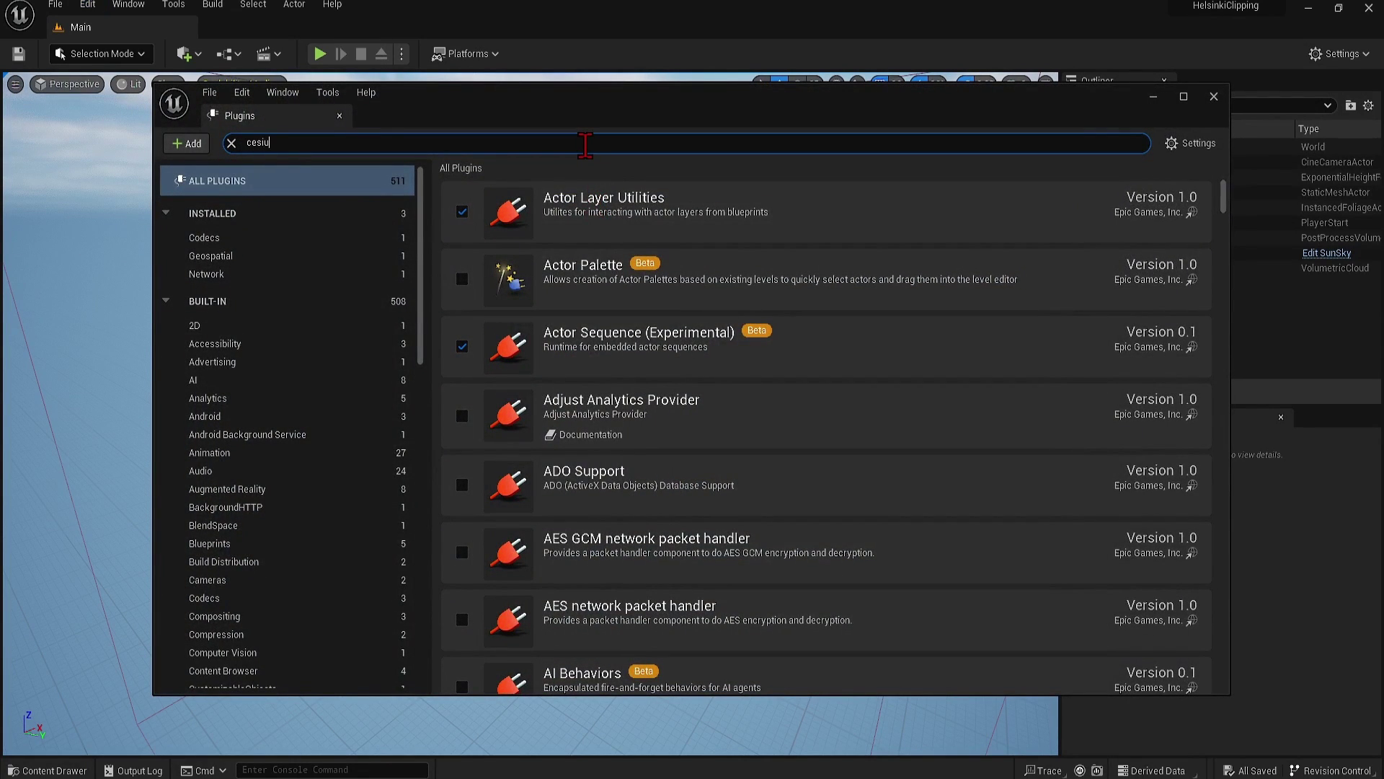
type("m")
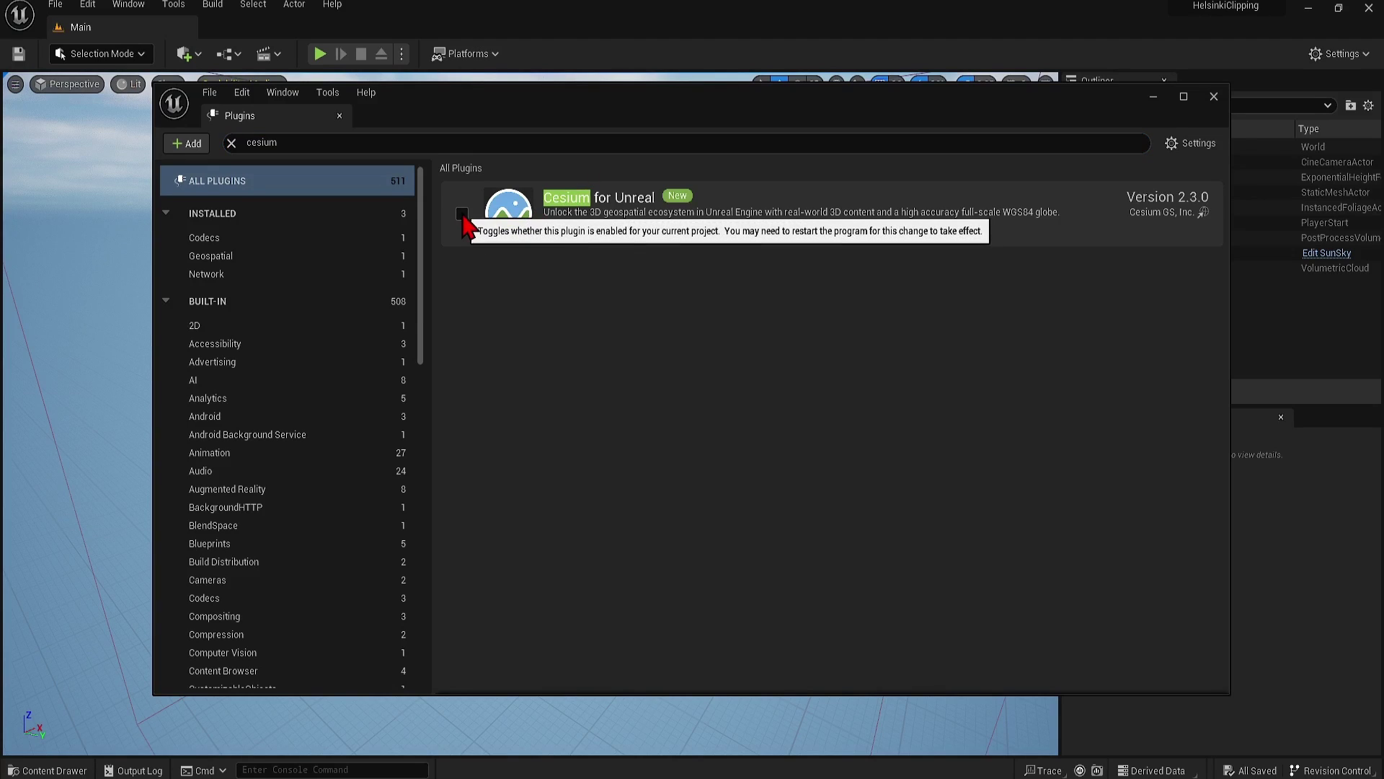
left_click(462, 214)
left_click(1146, 662)
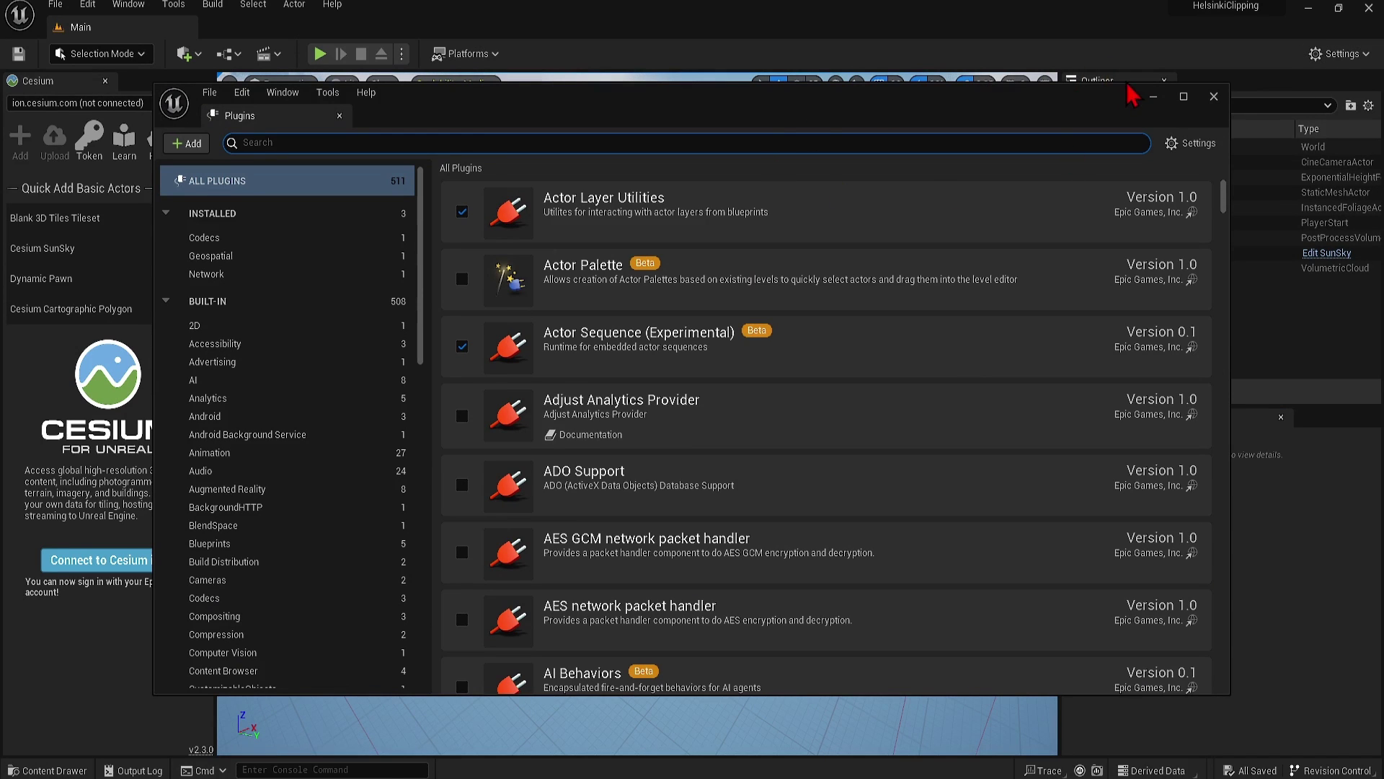
left_click(1214, 97)
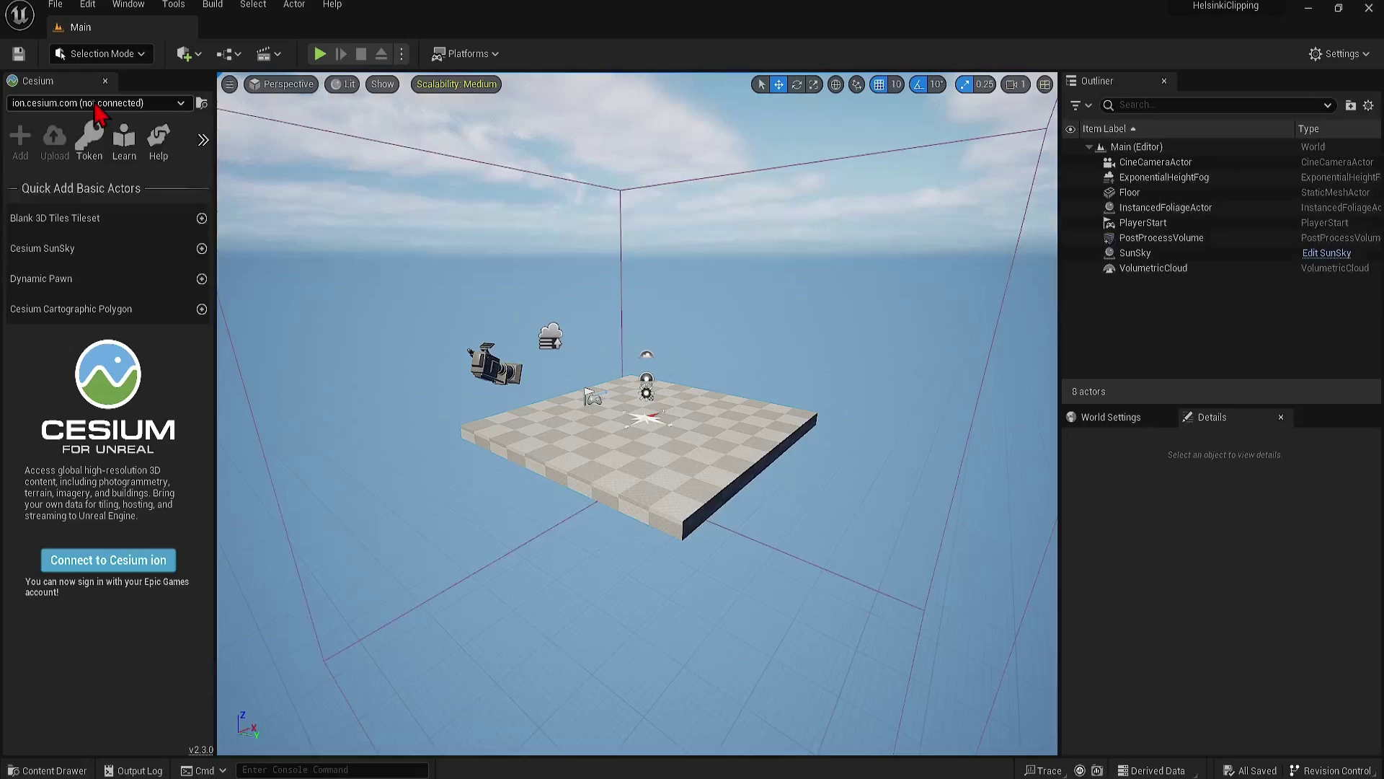
Step: Check among the available editor windows that the Cesium panel is turned on
left_click(134, 147)
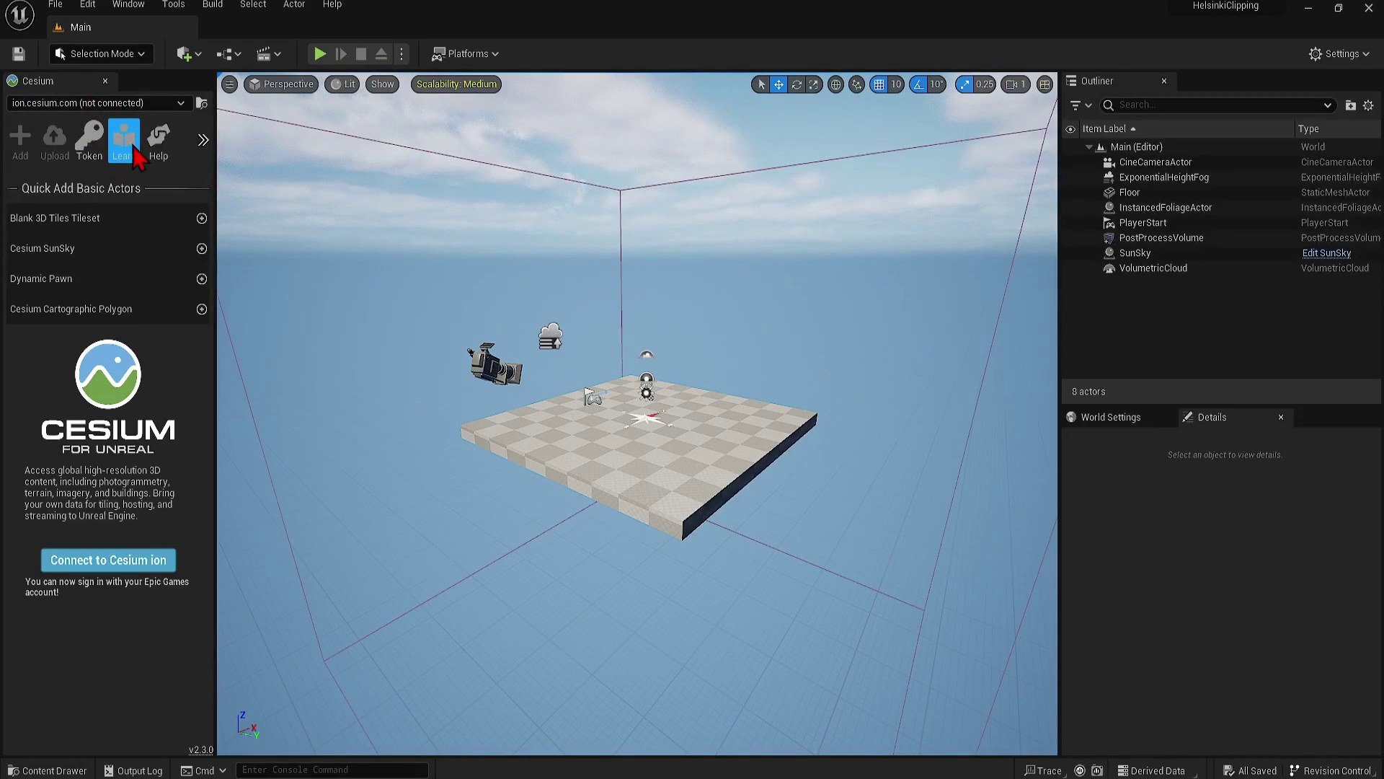
left_click(133, 6)
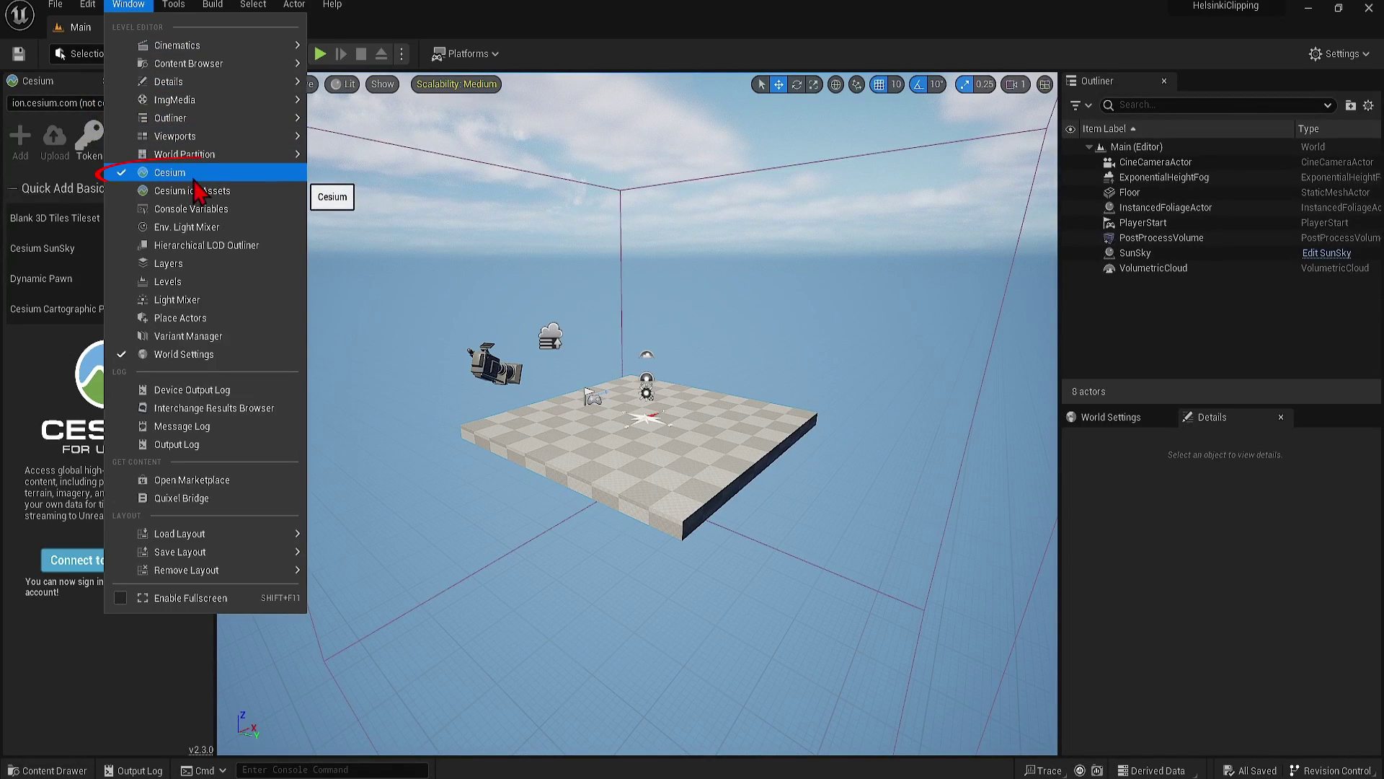
left_click(236, 179)
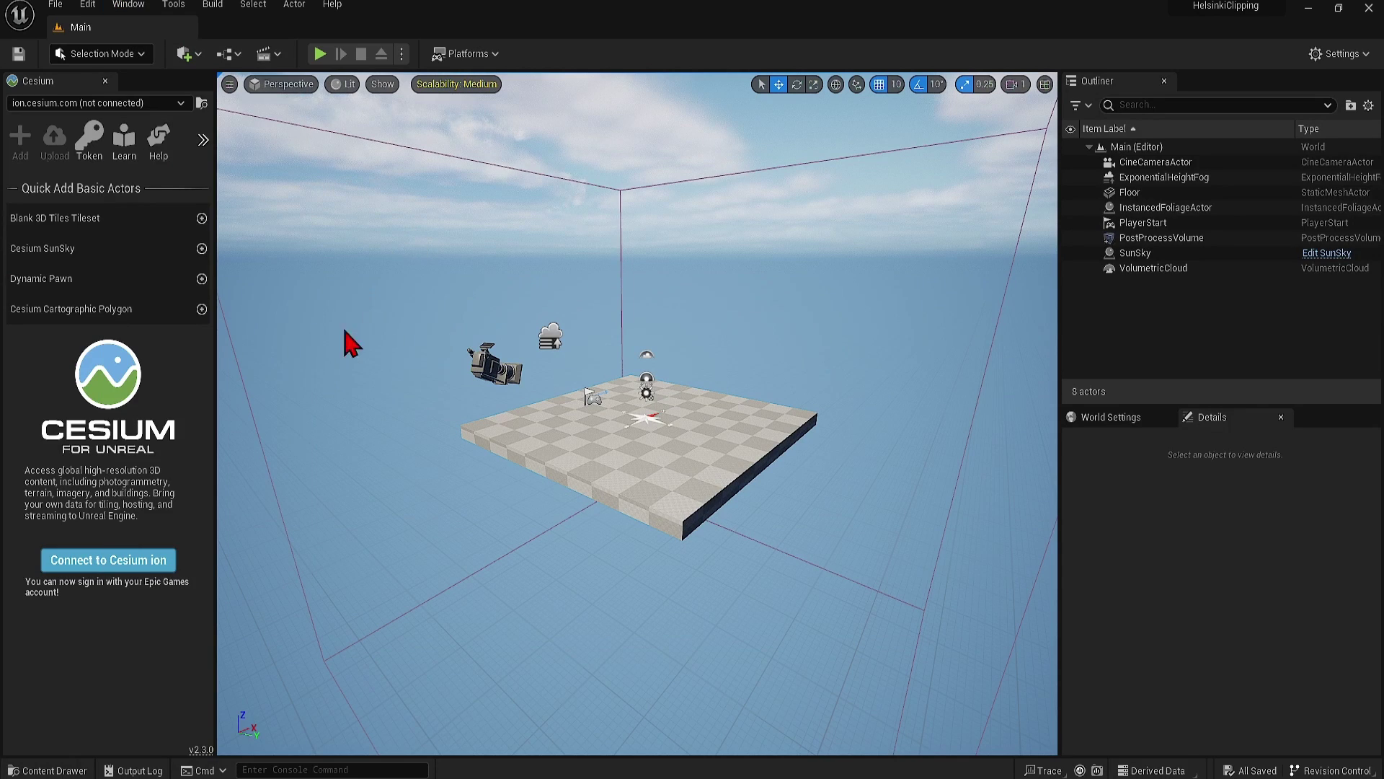
Step: Connect the project to Cesium ion and allow Cesium for Unreal the requested account permissions
left_click(135, 564)
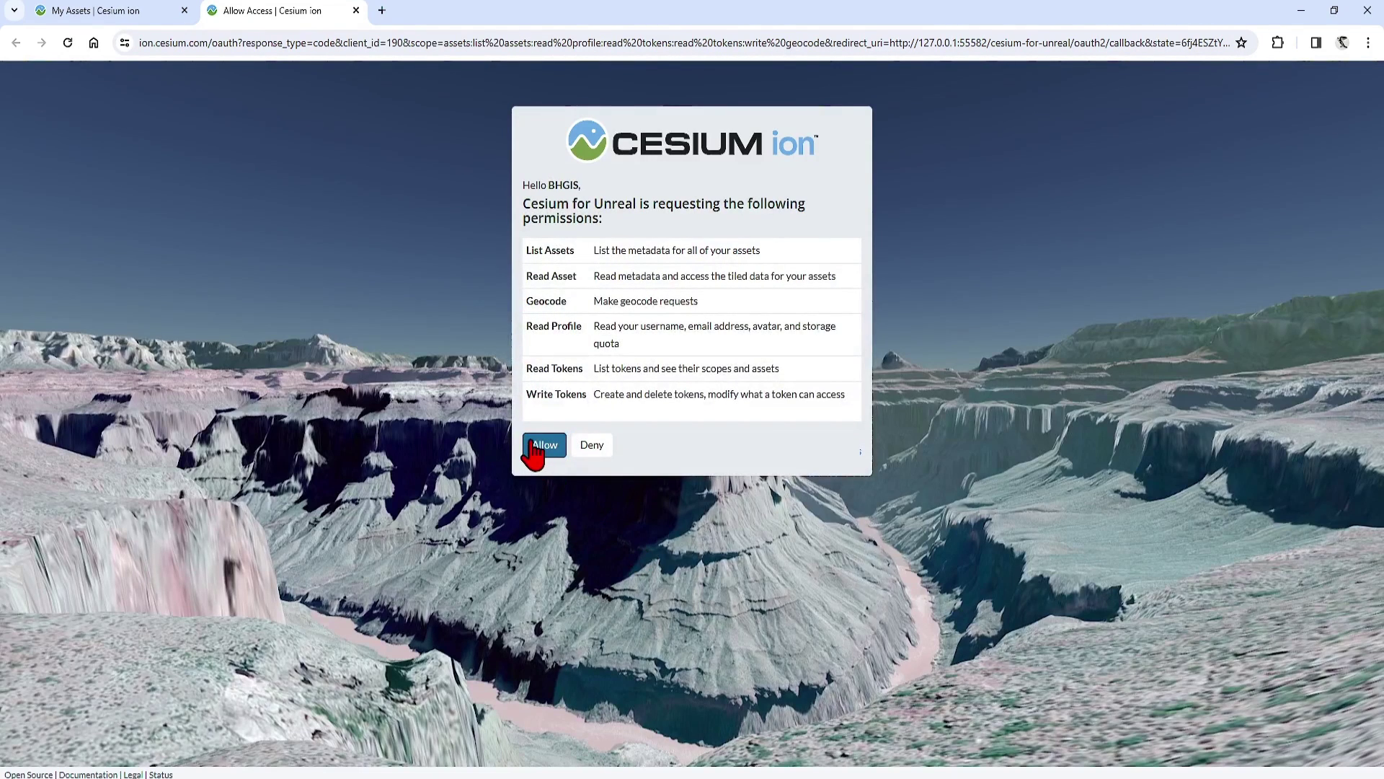
left_click(536, 447)
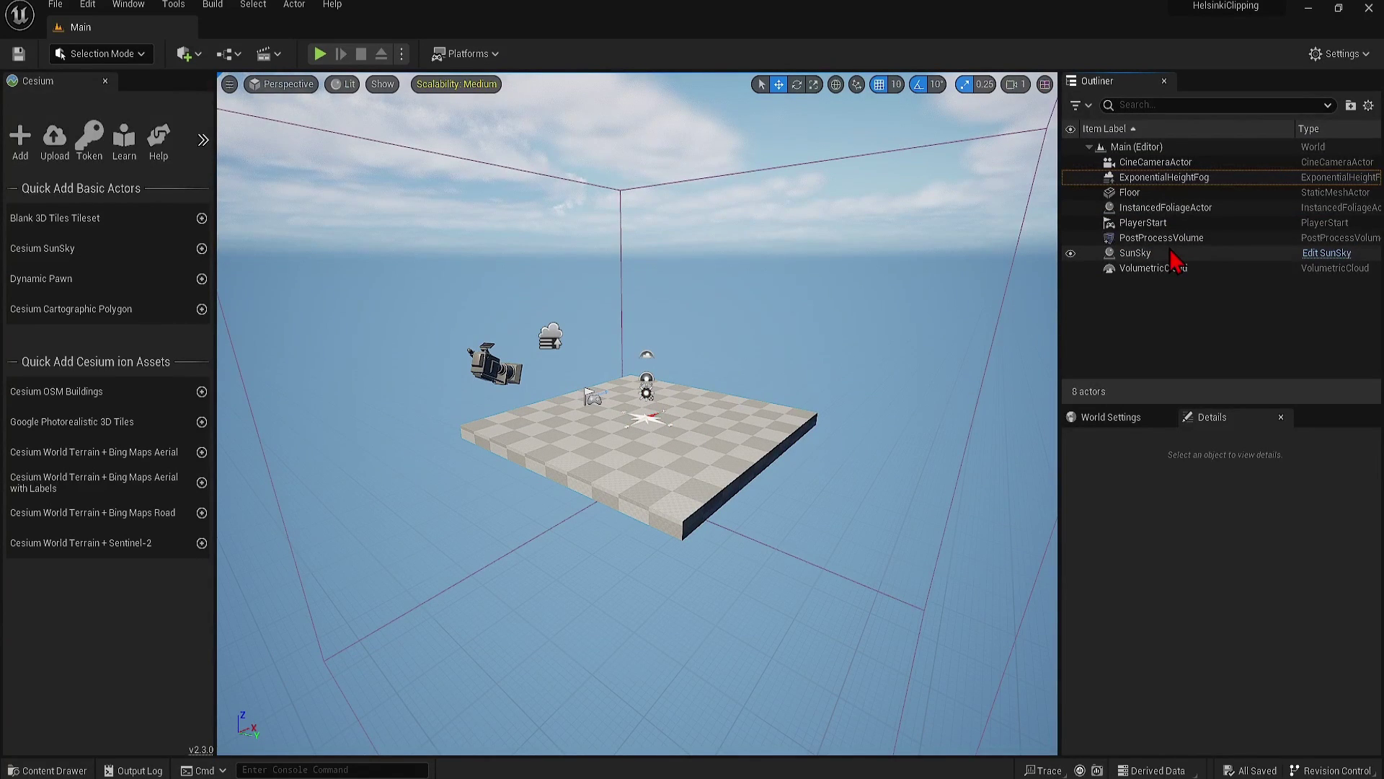
Step: Delete the SunSky, InstancedFoliageActor, Floor and ExponentialHeightFog actors from the level
left_click(1169, 251)
left_click(1153, 207, "ctrl")
left_click(1146, 193, "ctrl")
left_click(1143, 178, "ctrl")
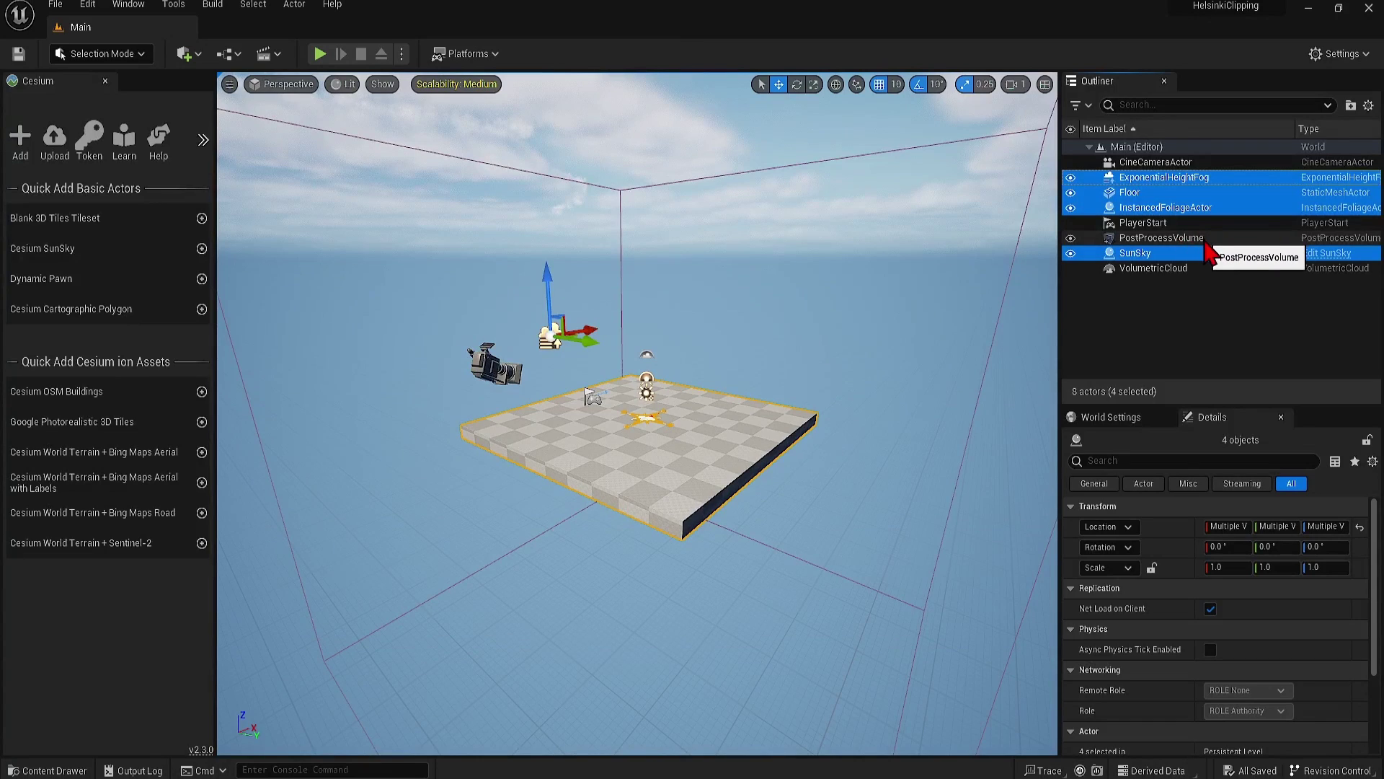
key("Delete")
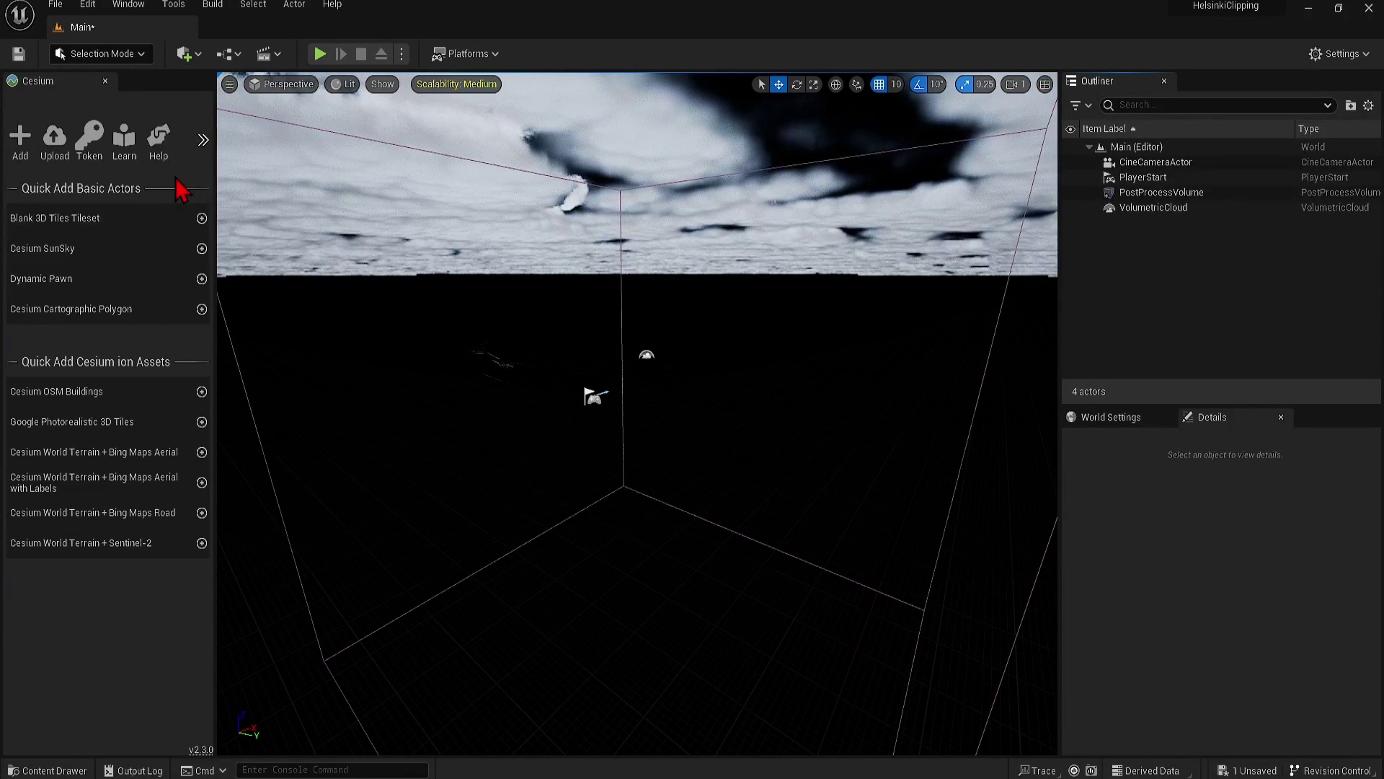
Step: Add Cesium SunSky, Dynamic Pawn and Google Photorealistic 3D Tiles to the level, creating a new project default token for the tiles
left_click(201, 248)
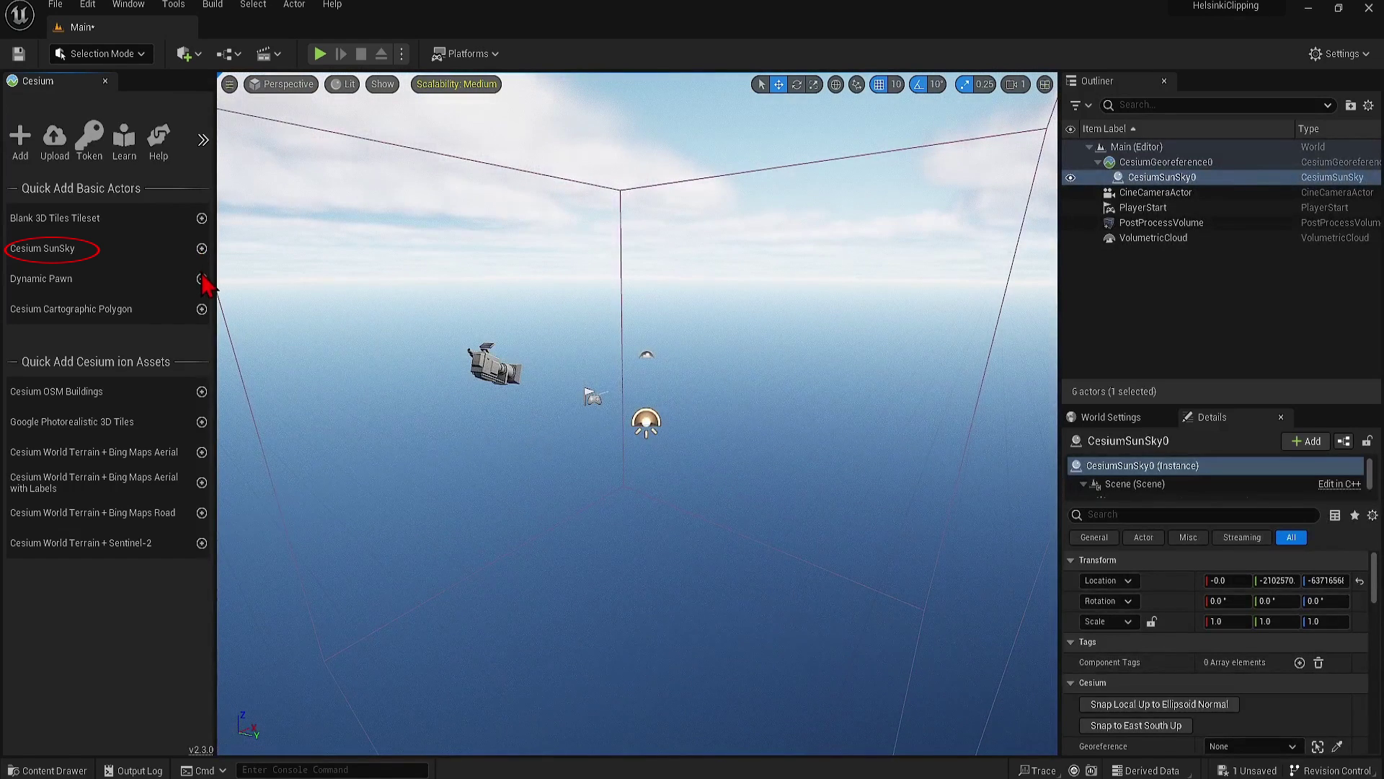
left_click(202, 279)
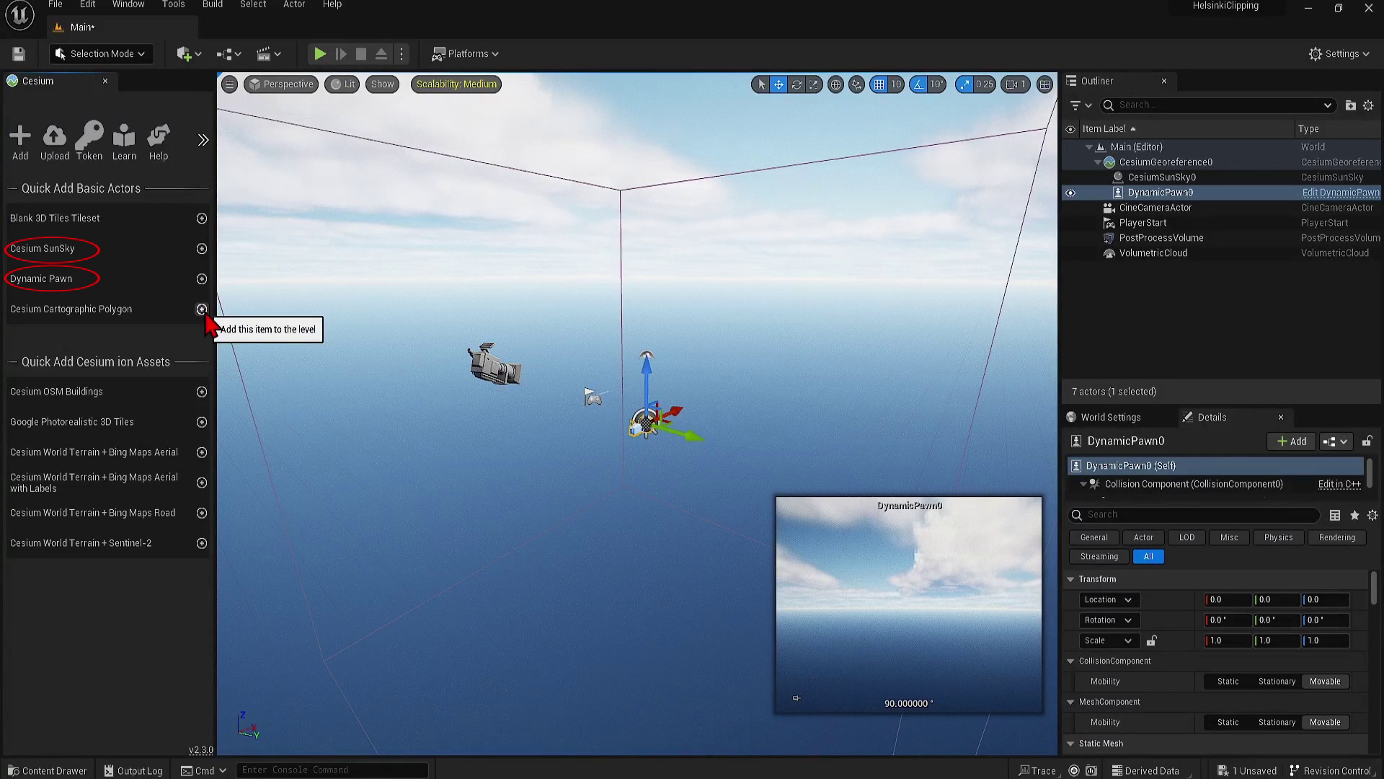
left_click(202, 422)
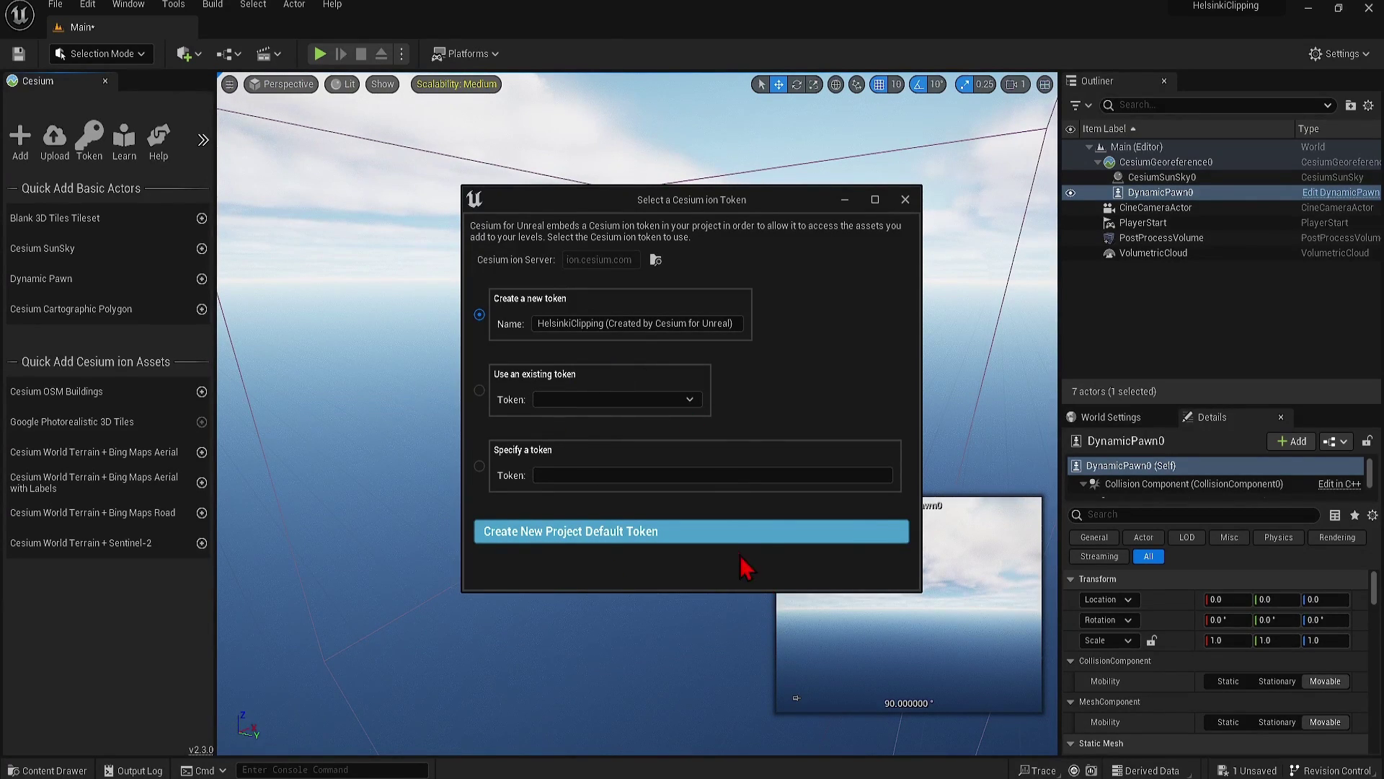
left_click(728, 536)
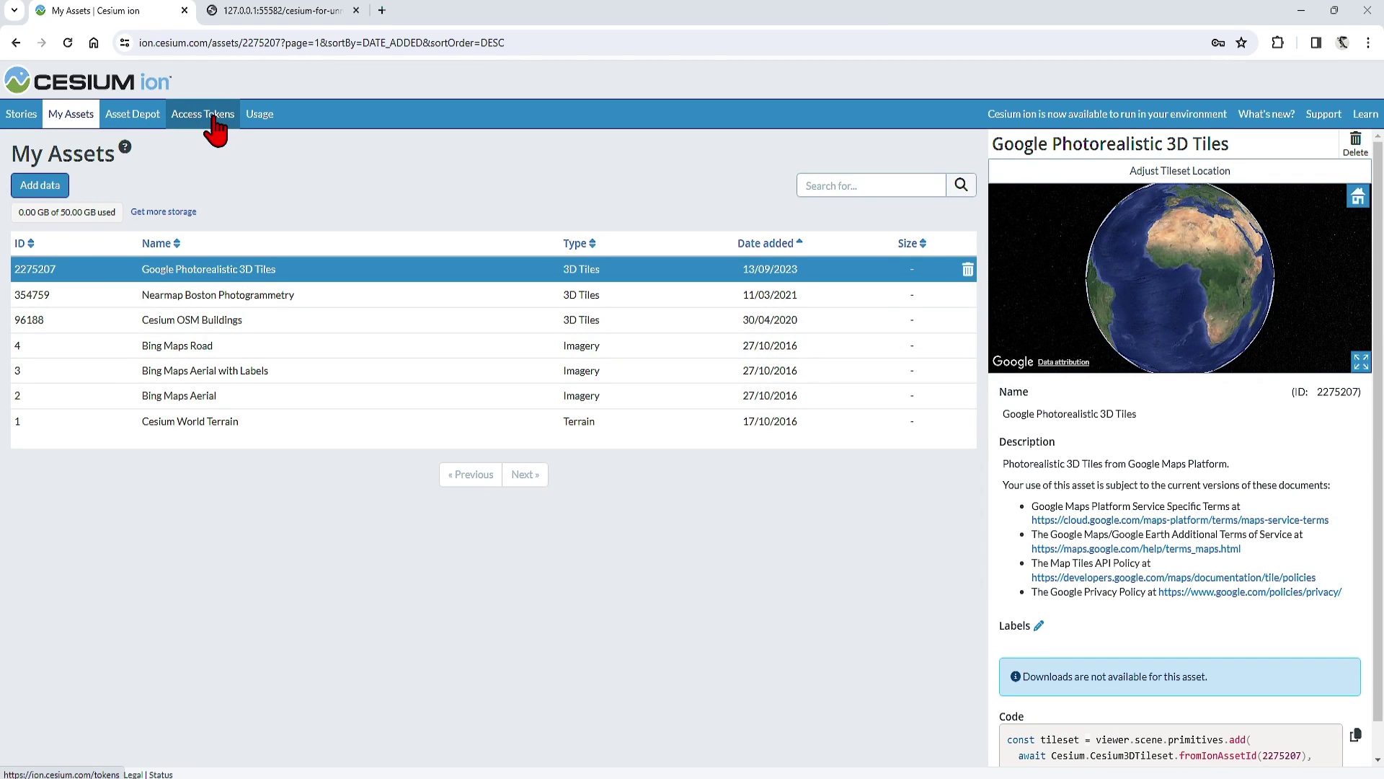
Step: Switch to Cesium ion in the browser and examine which assets are selected for the HelsinkiClipping access token
left_click(214, 119)
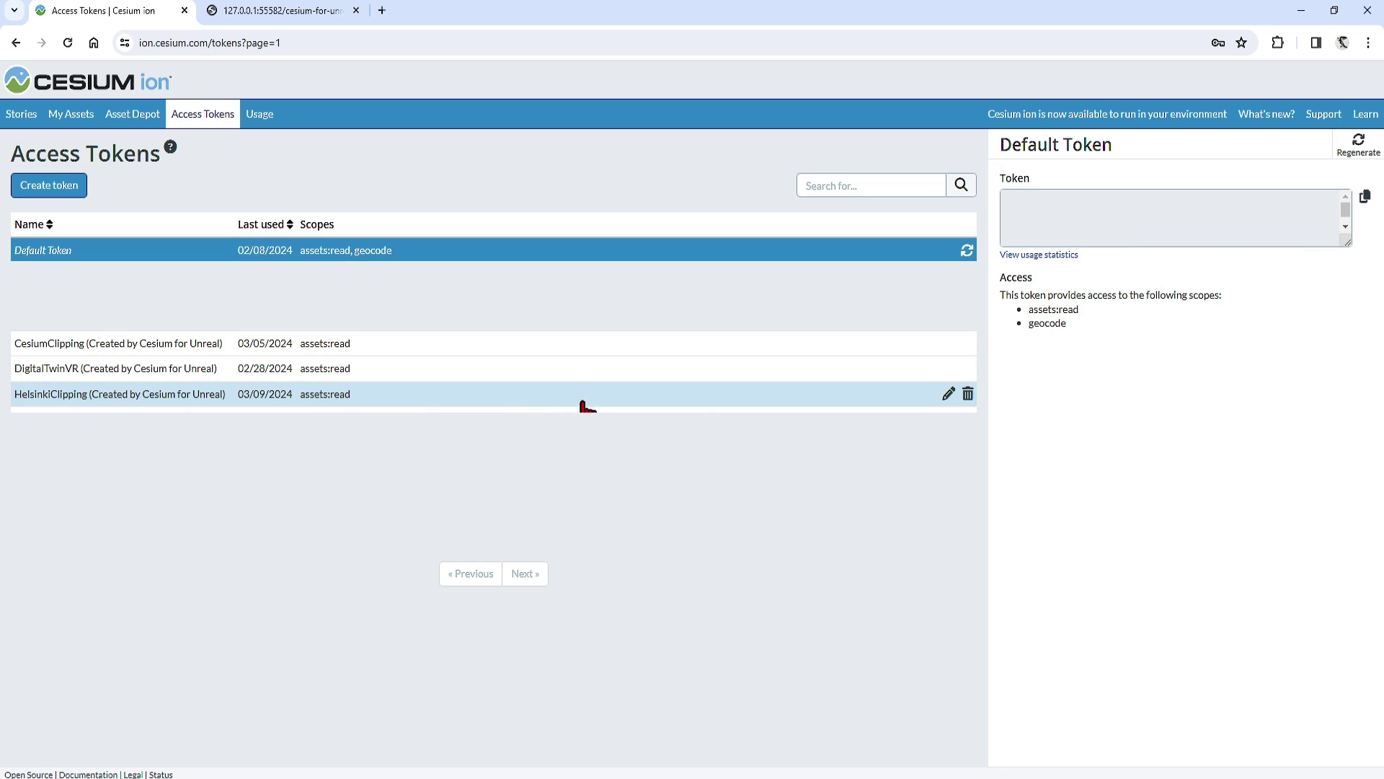
left_click(948, 396)
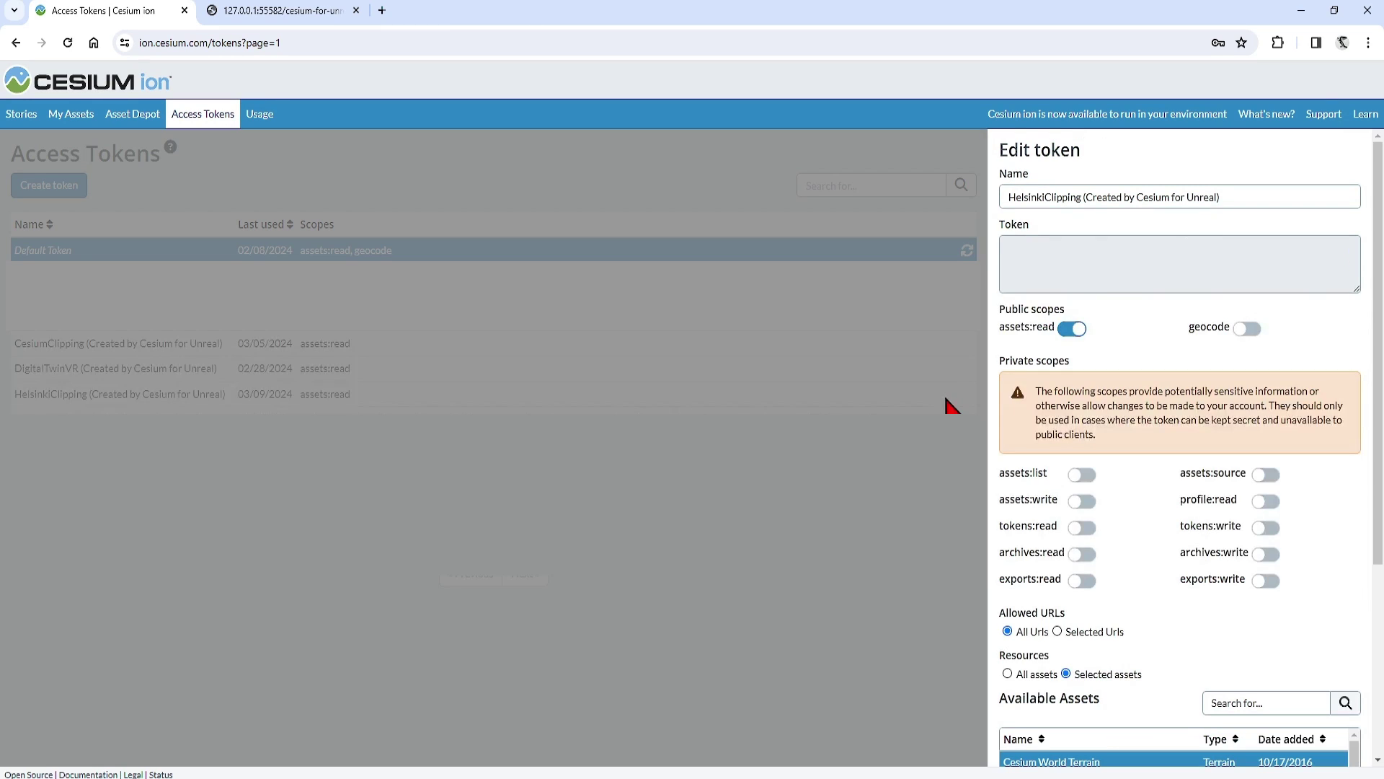
scroll(1362, 575, "down", 4)
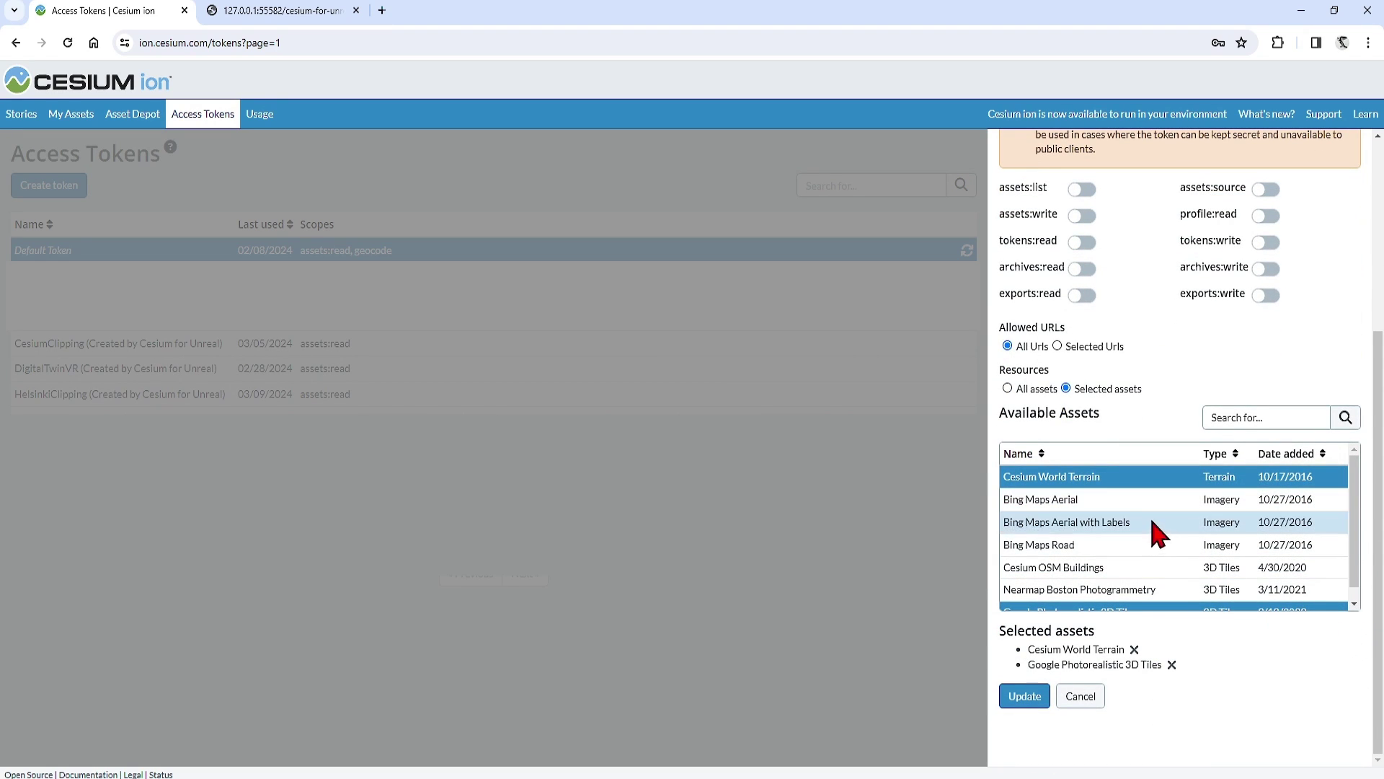
scroll(1160, 530, "down", 1)
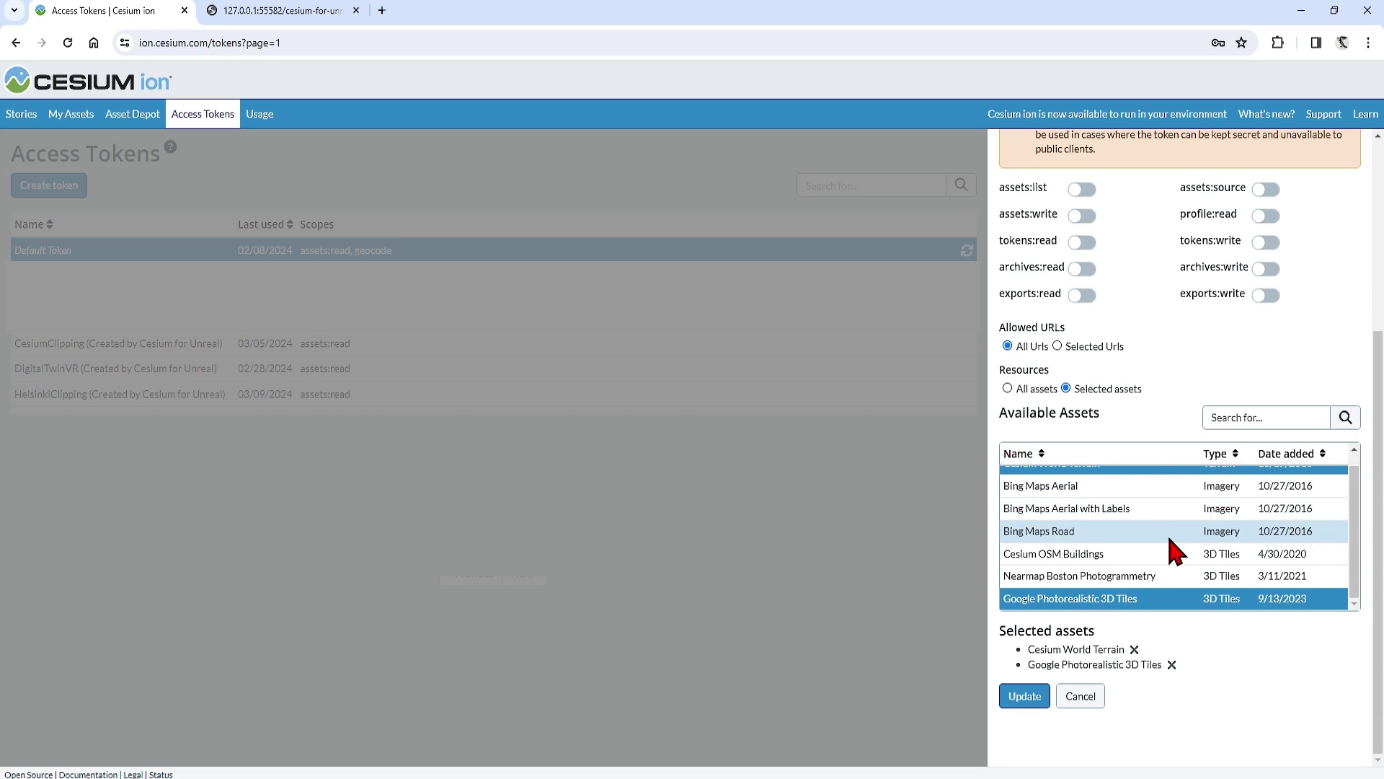
scroll(1172, 551, "up", 1)
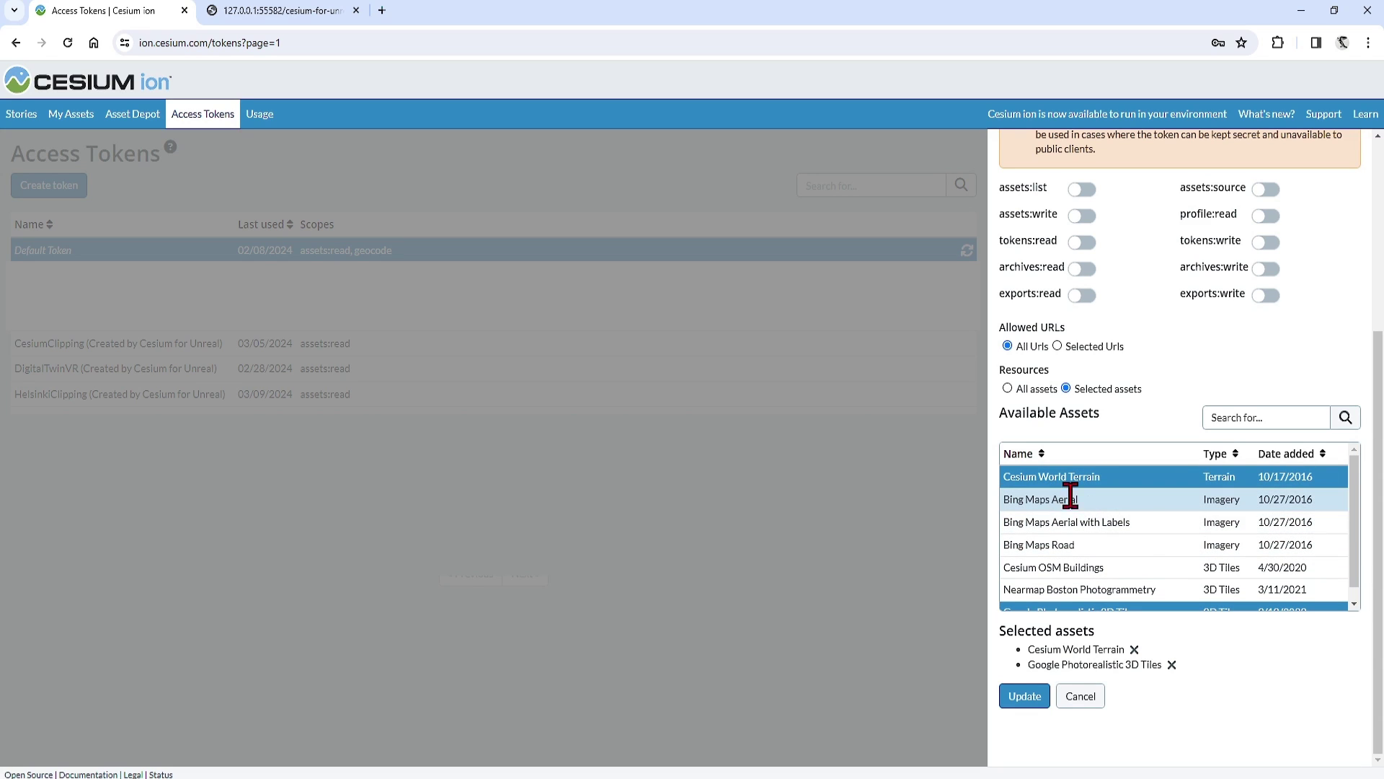
scroll(1177, 532, "down", 1)
scroll(1178, 532, "up", 1)
scroll(1177, 533, "down", 1)
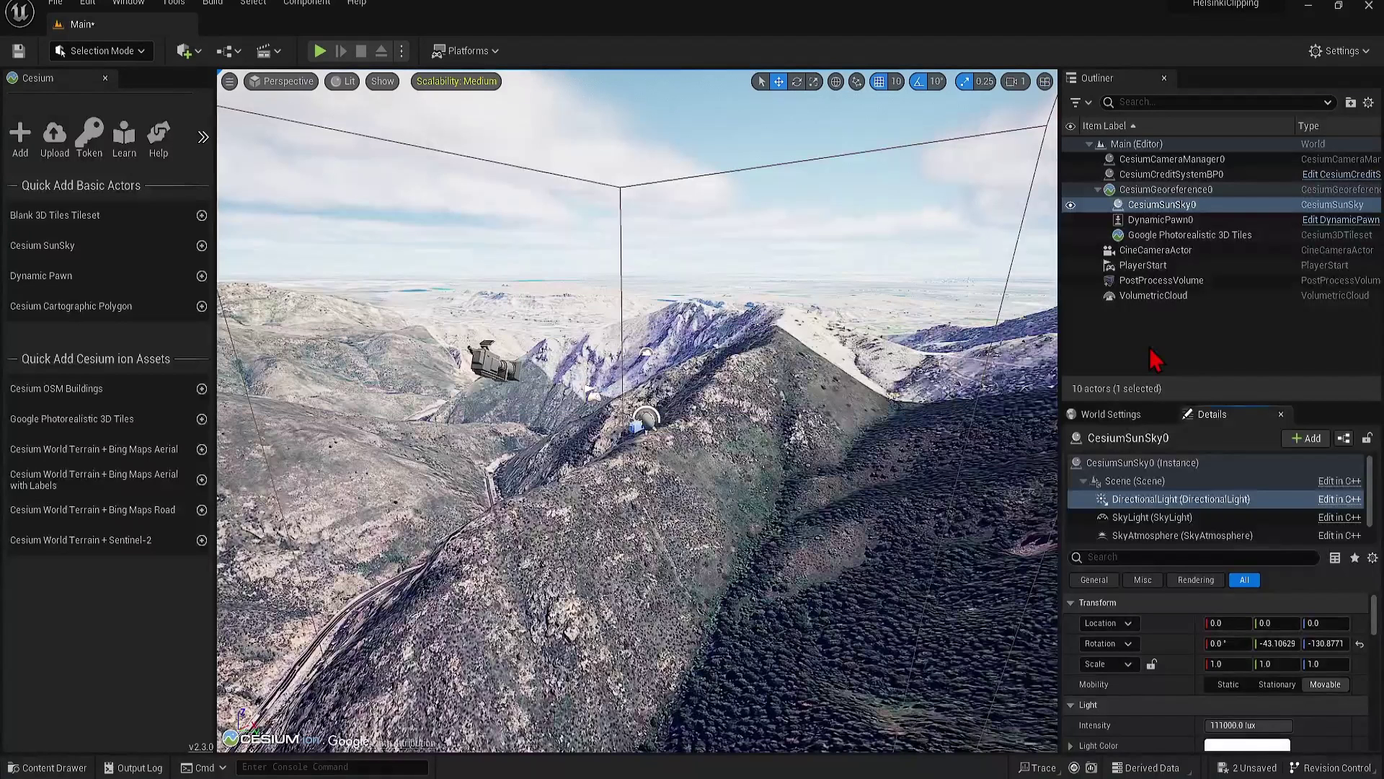
Step: Switch back to Unreal Editor and show the origin latitude, longitude and height settings of the CesiumGeoreference actor in an enlarged details area
left_click(1158, 190)
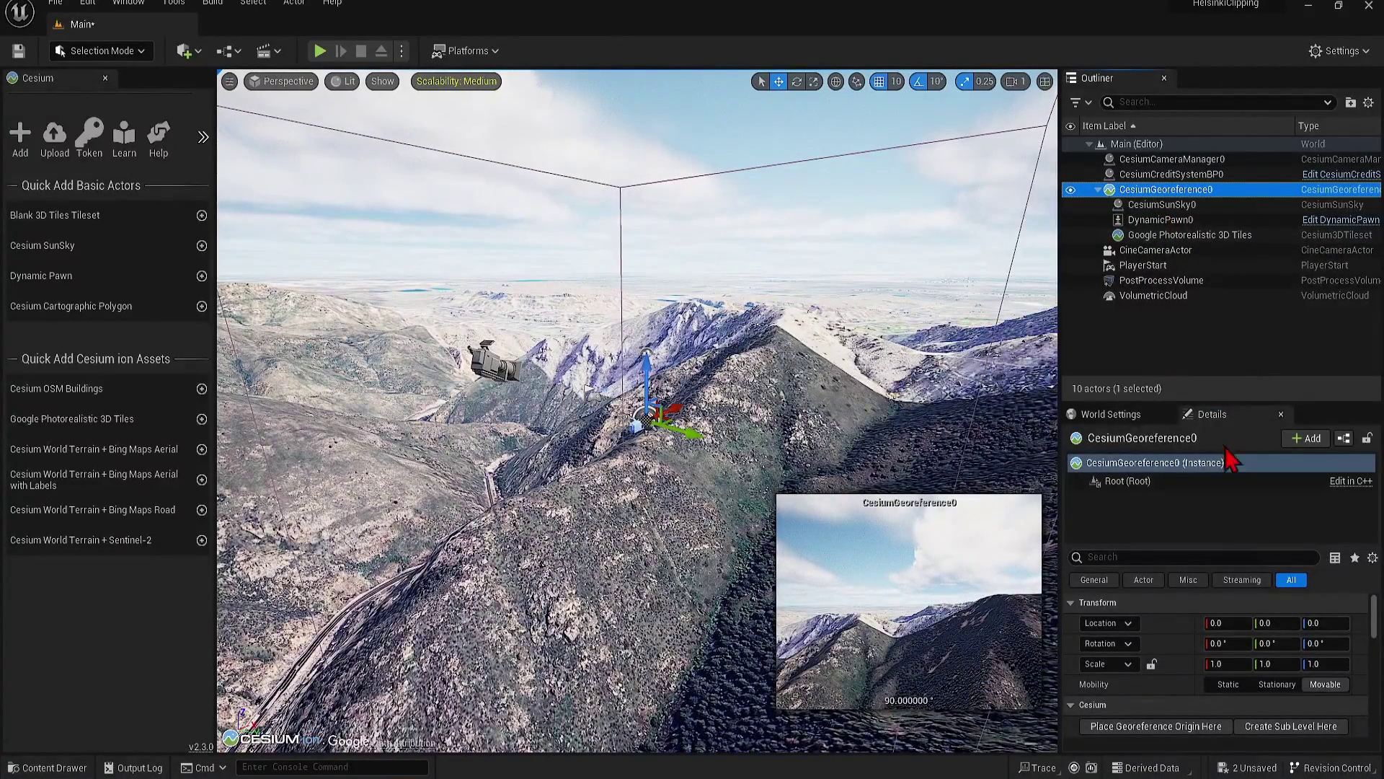
scroll(1226, 537, "down", 2)
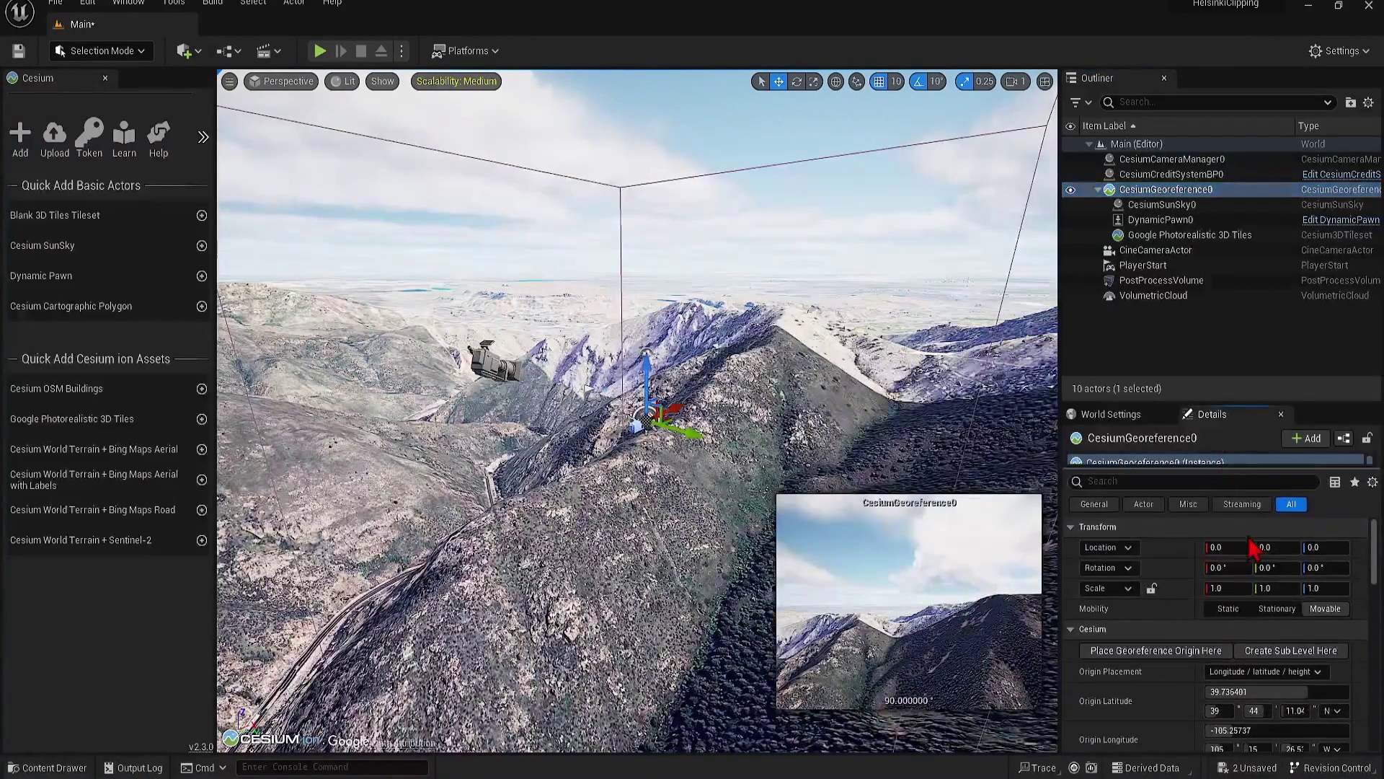
left_click_drag(1236, 402, 1236, 313)
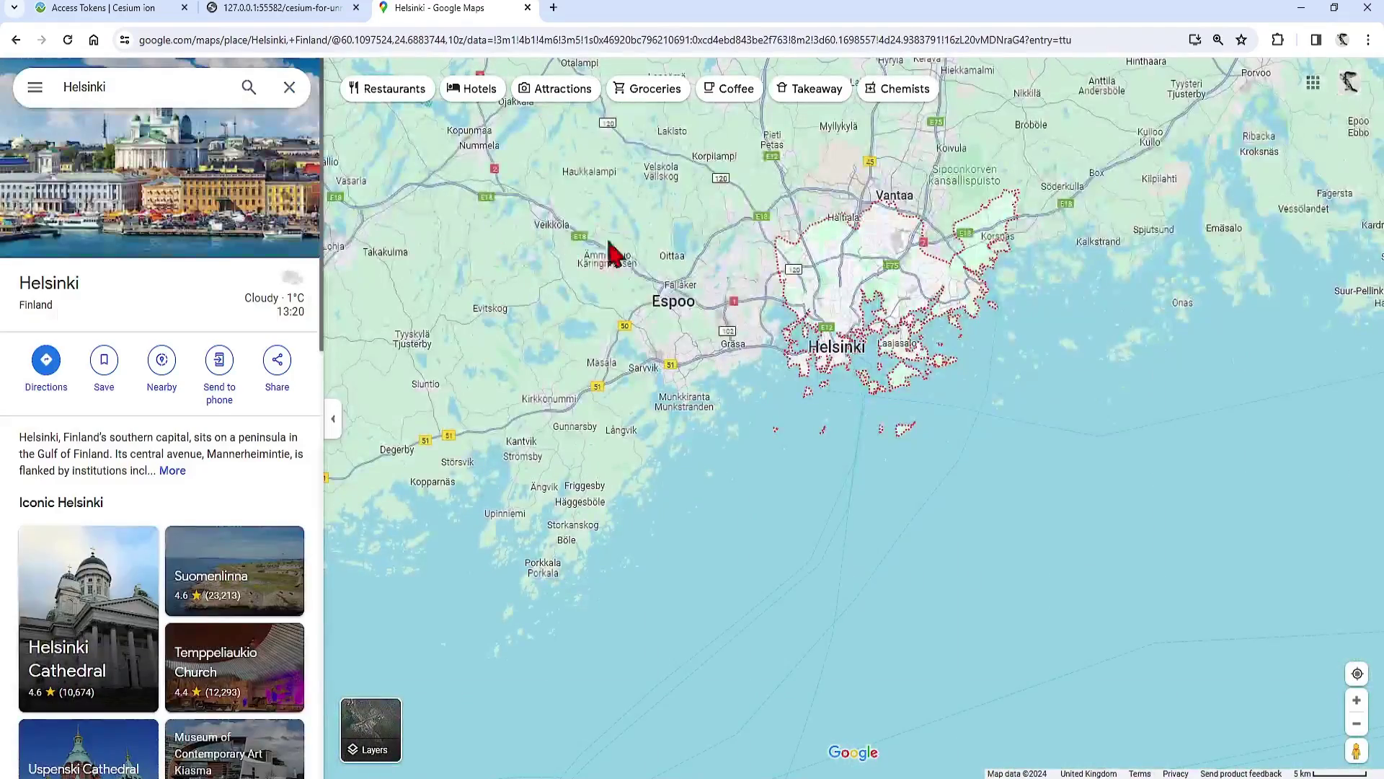
Step: Switch to Google Maps in the browser and copy the coordinates of the Vattuniemi area in Helsinki
scroll(807, 375, "up", 3)
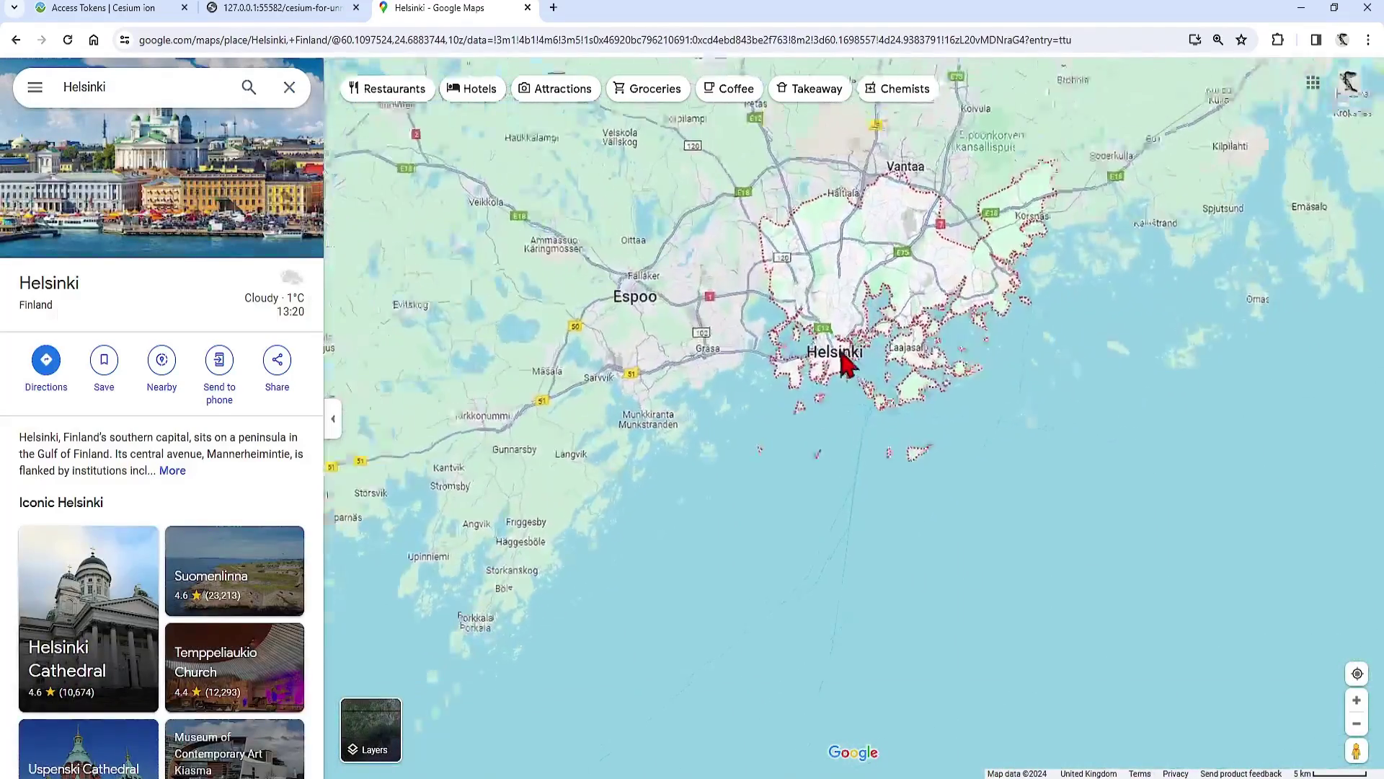
scroll(772, 393, "up", 5)
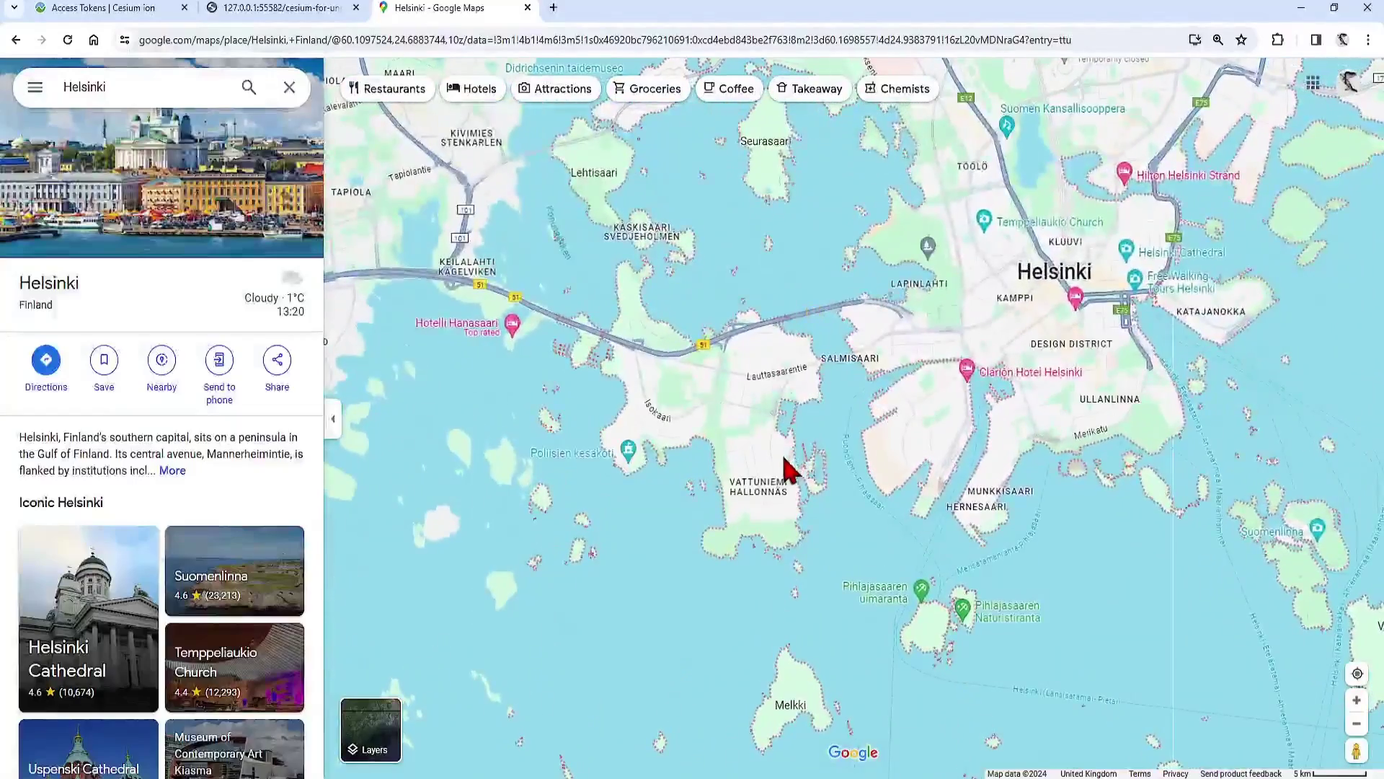
right_click(735, 461)
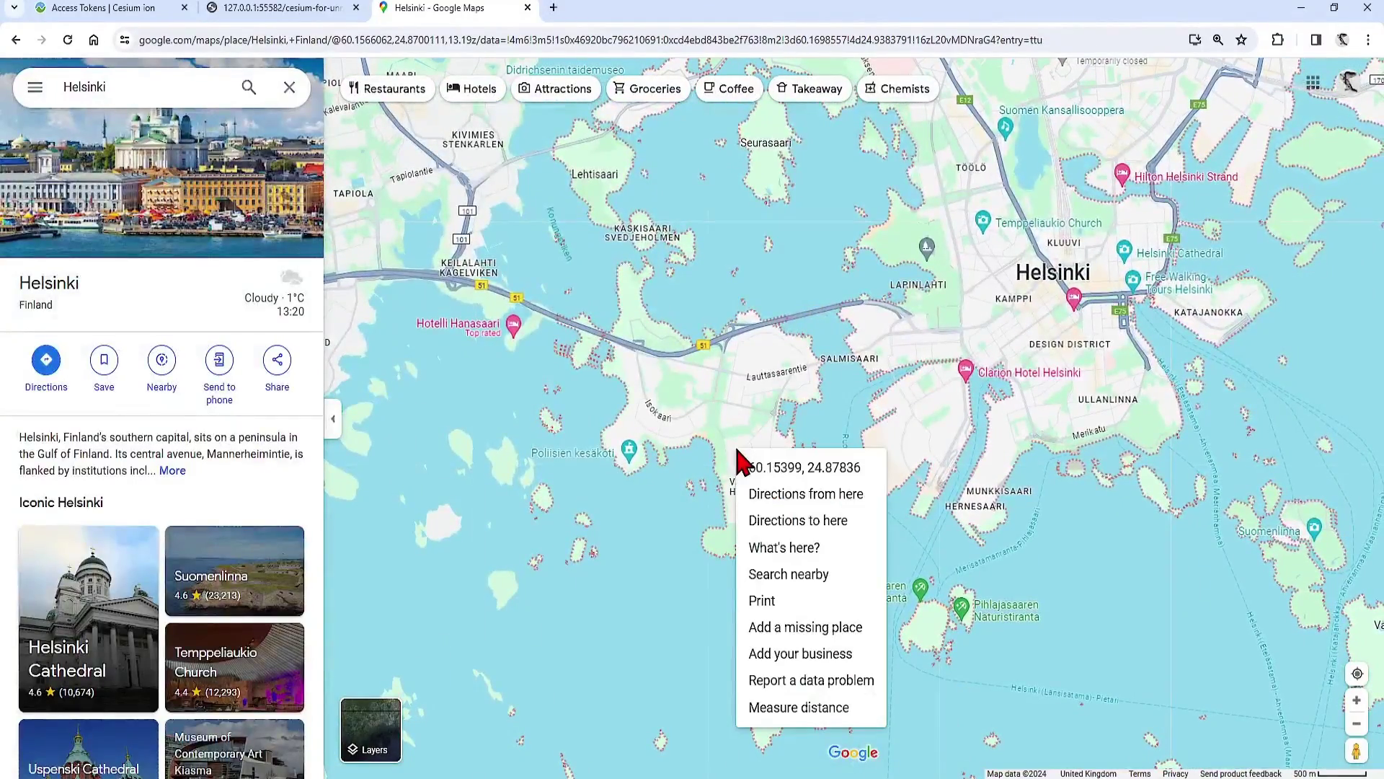
left_click(795, 477)
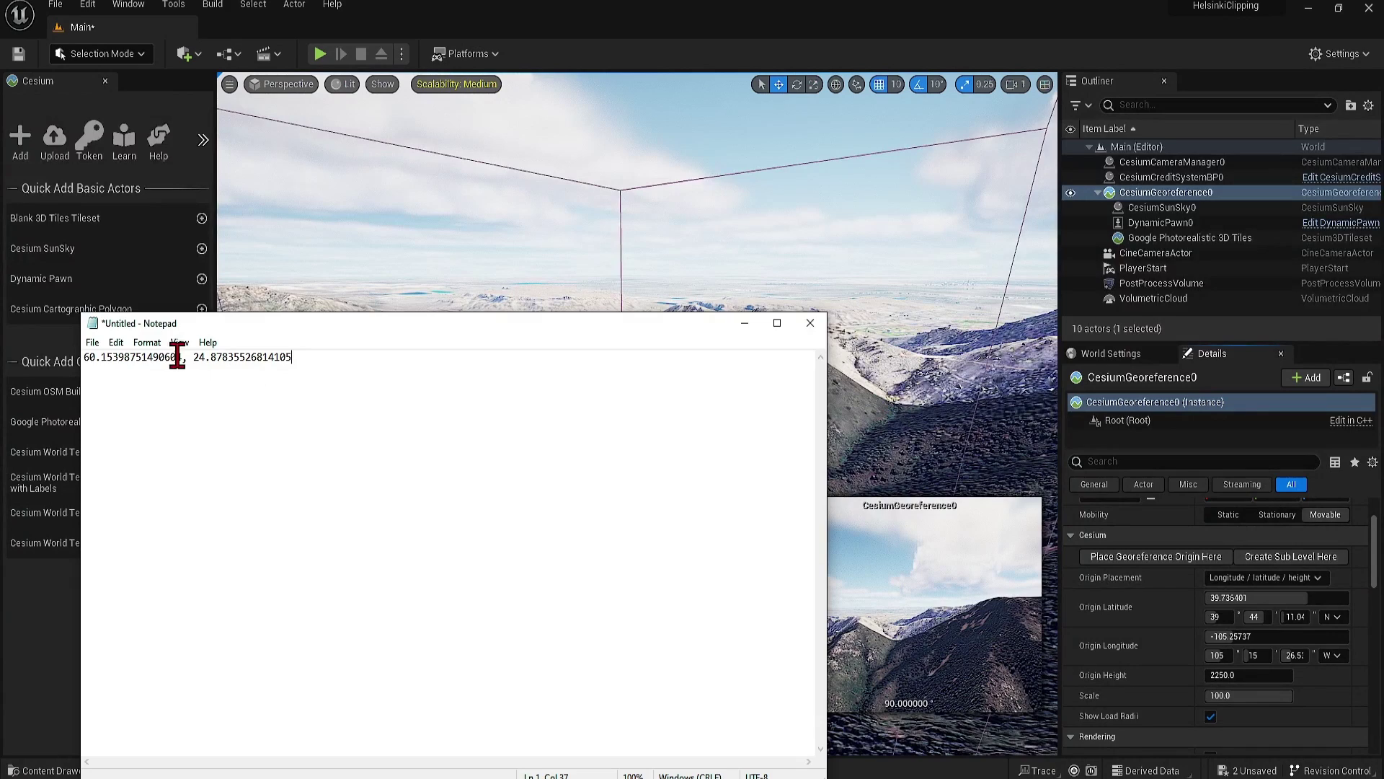
Step: Copy the latitude from the coordinates in Notepad and enter 60.15398751490604 as the CesiumGeoreference origin latitude in Unreal Editor
double_click(166, 359)
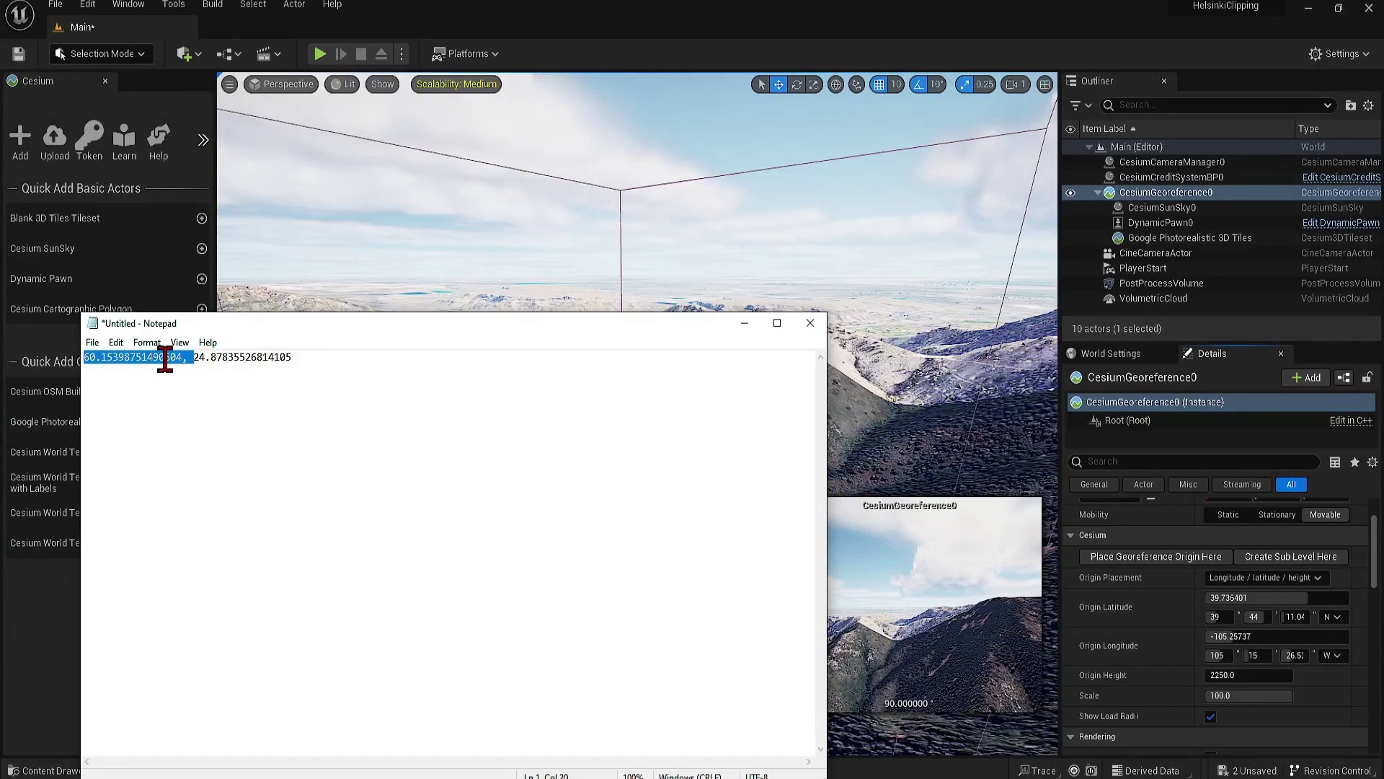
left_click(186, 360)
left_click_drag(182, 356, 18, 375)
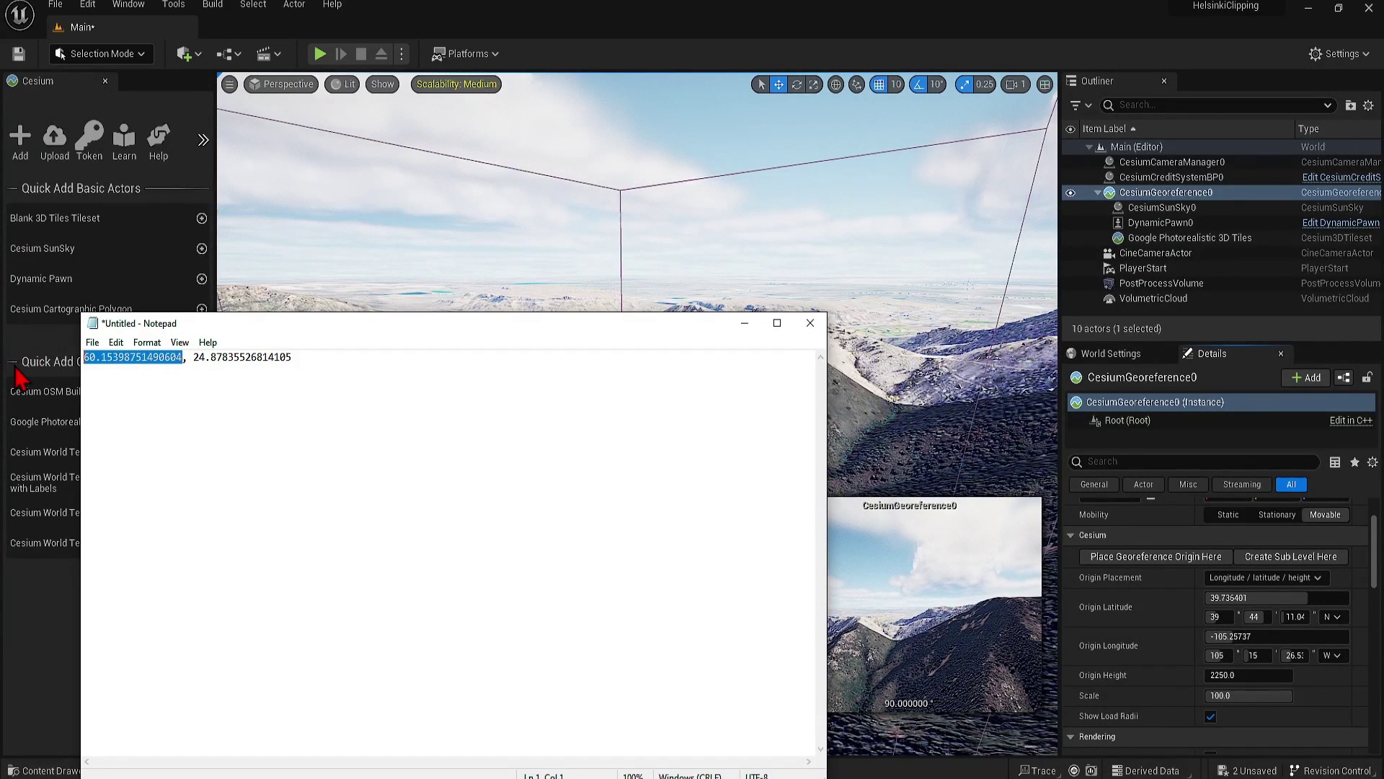
left_click(1258, 597)
key("ctrl+v")
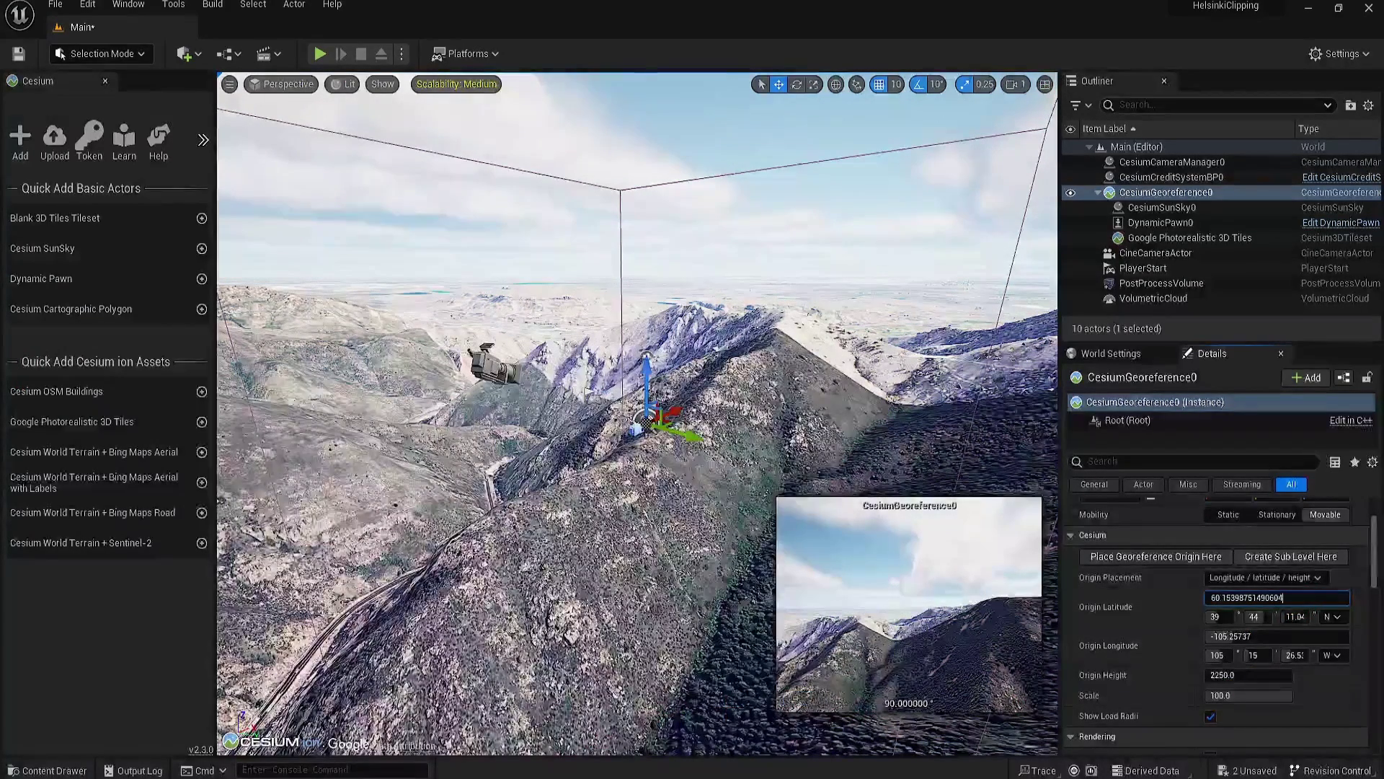
Step: Copy the longitude from Notepad and set the CesiumGeoreference origin longitude to 24.87835526814105
key("alt+Tab")
mouse_move(196, 354)
left_mouse_down()
mouse_move(312, 354)
mouse_move(188, 363)
left_mouse_up()
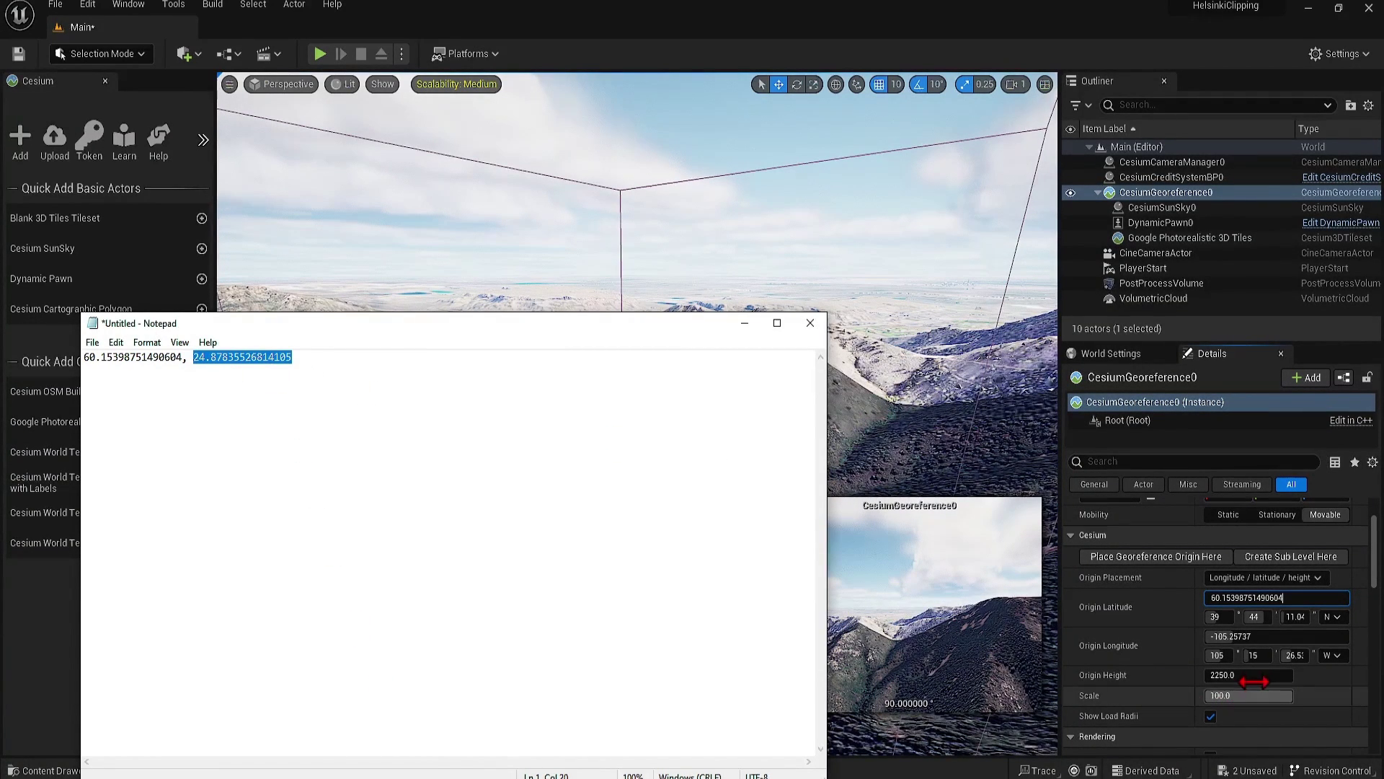
left_click(1262, 636)
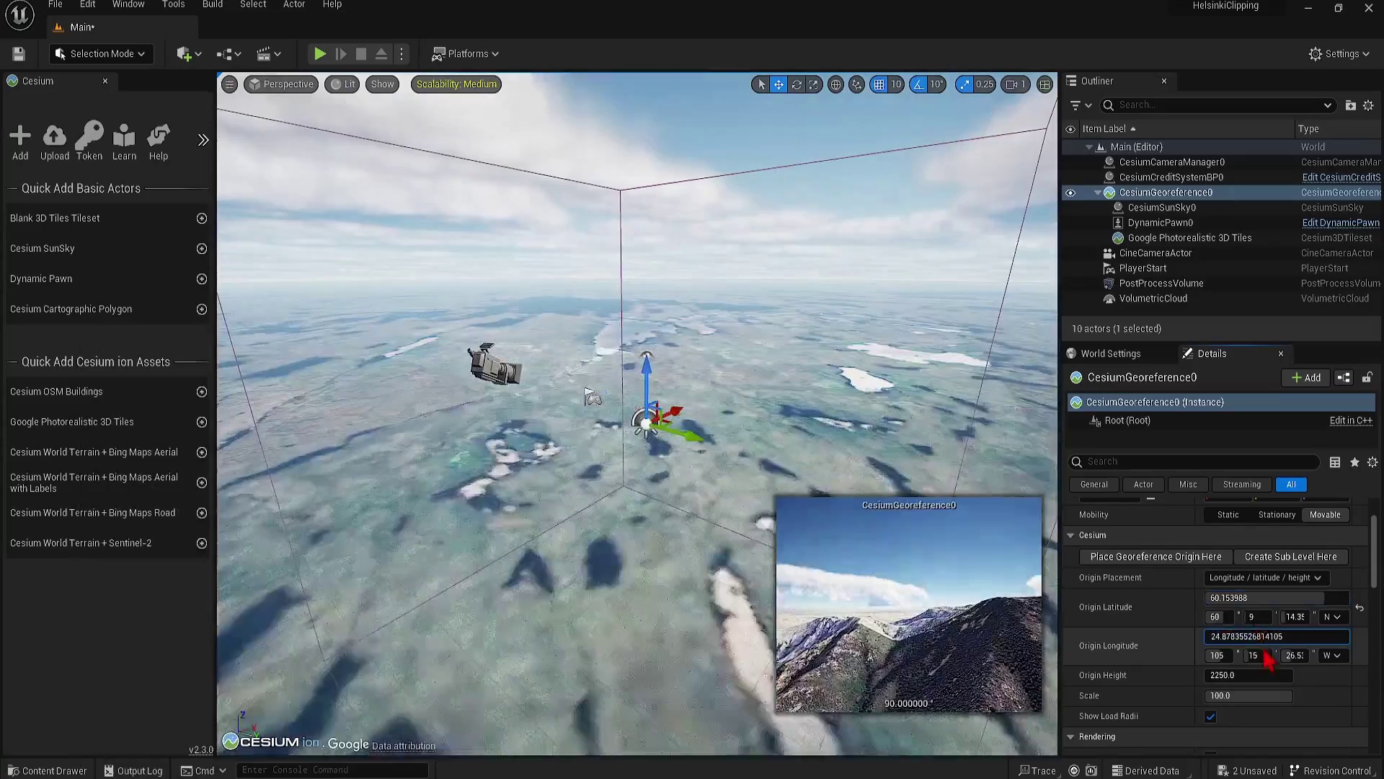
key("ctrl+v")
Step: Set the CesiumGeoreference origin height to 50
left_click(1255, 675)
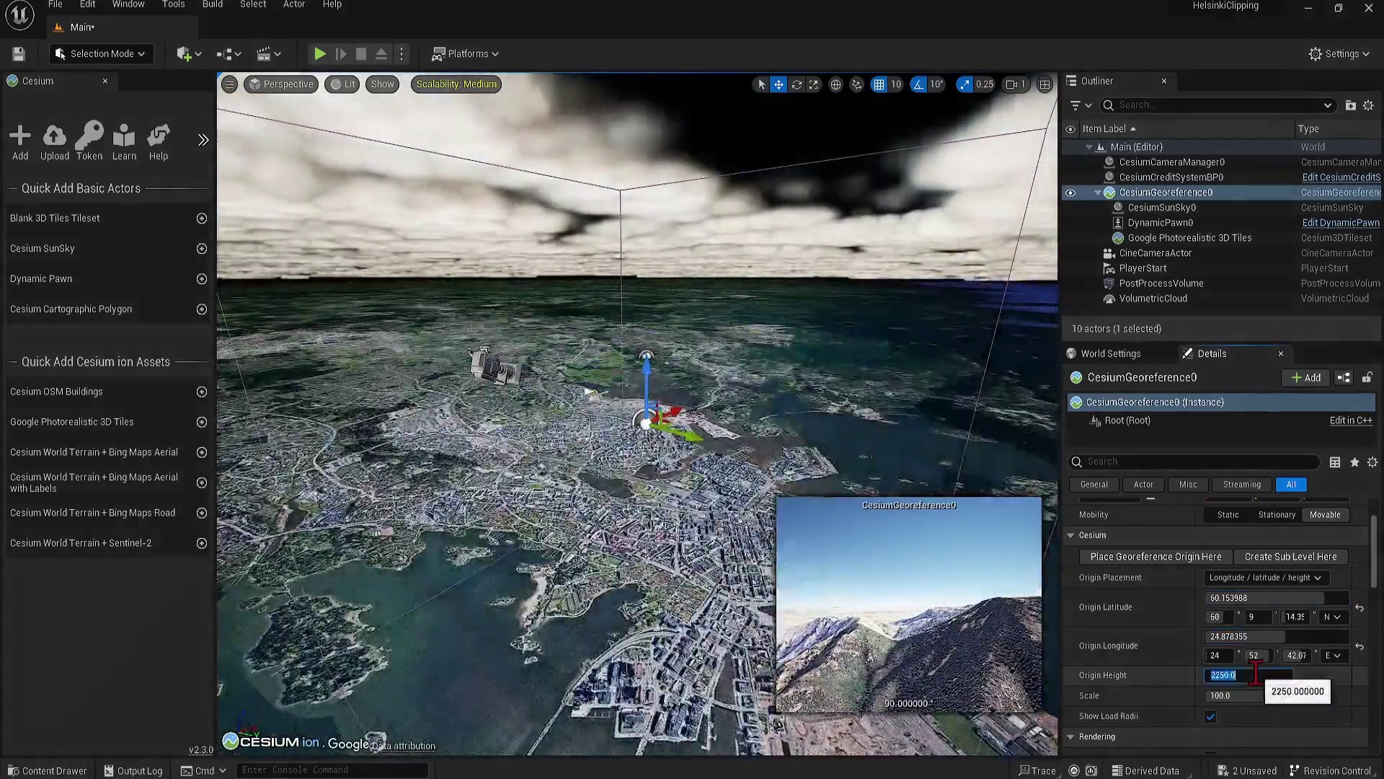
type("5")
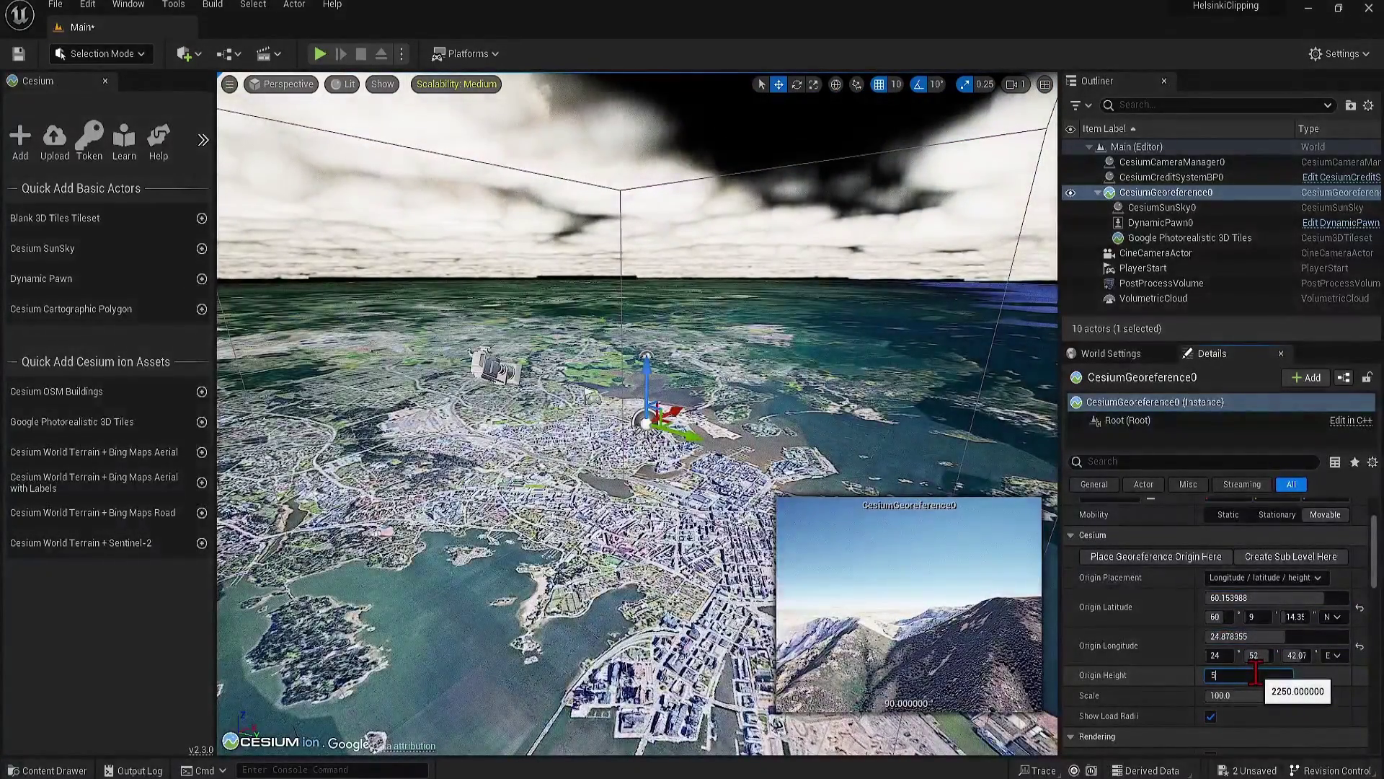
type("0")
key("Tab")
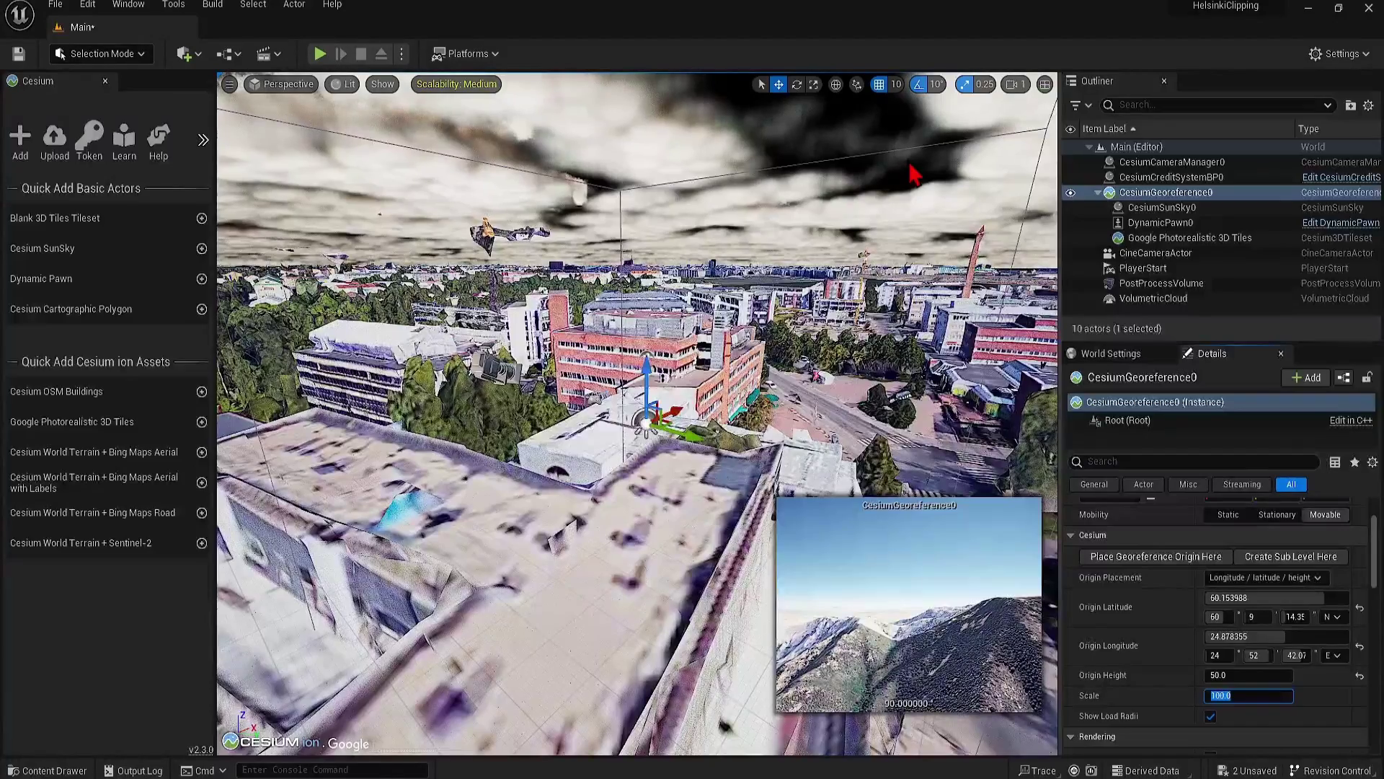
Step: Set the time zone of the CesiumSunSky actor to 2
left_click(1168, 209)
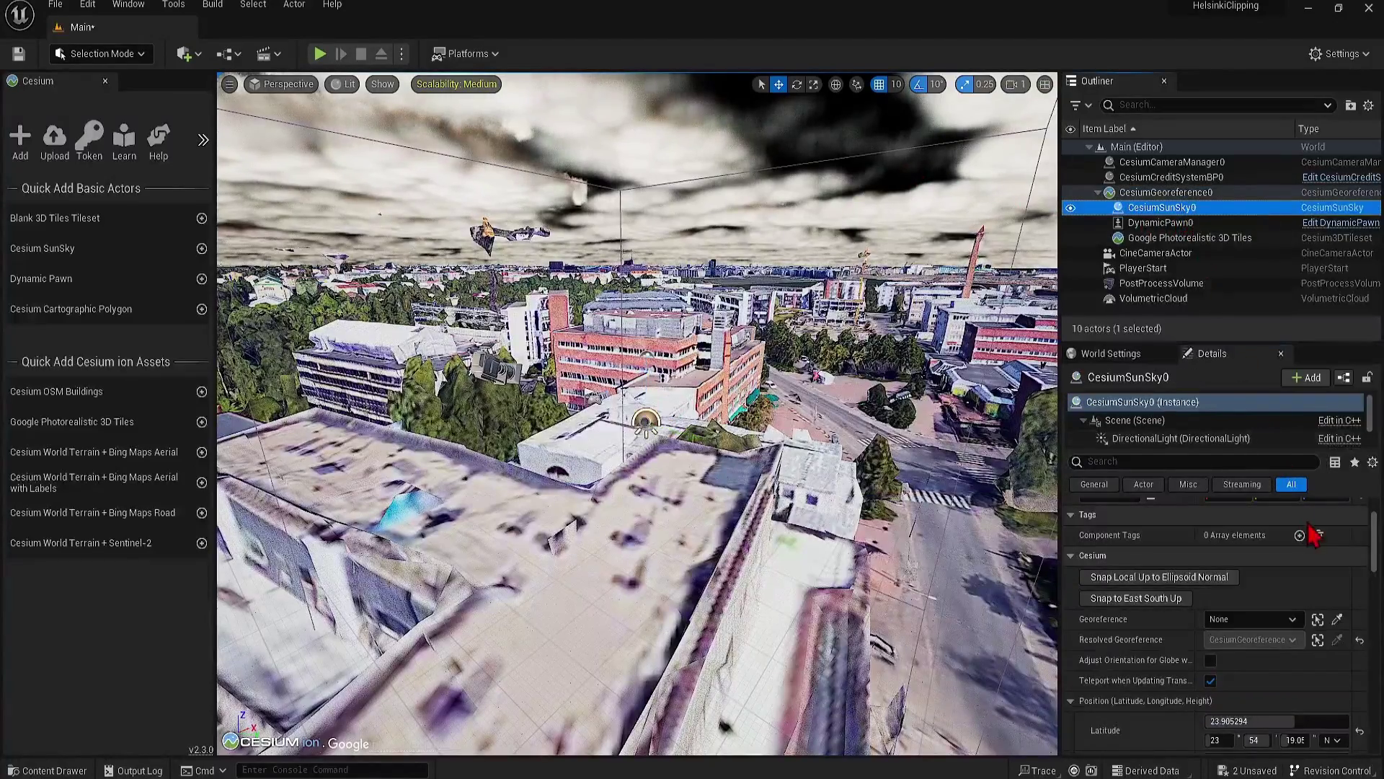
left_click_drag(1372, 547, 1378, 606)
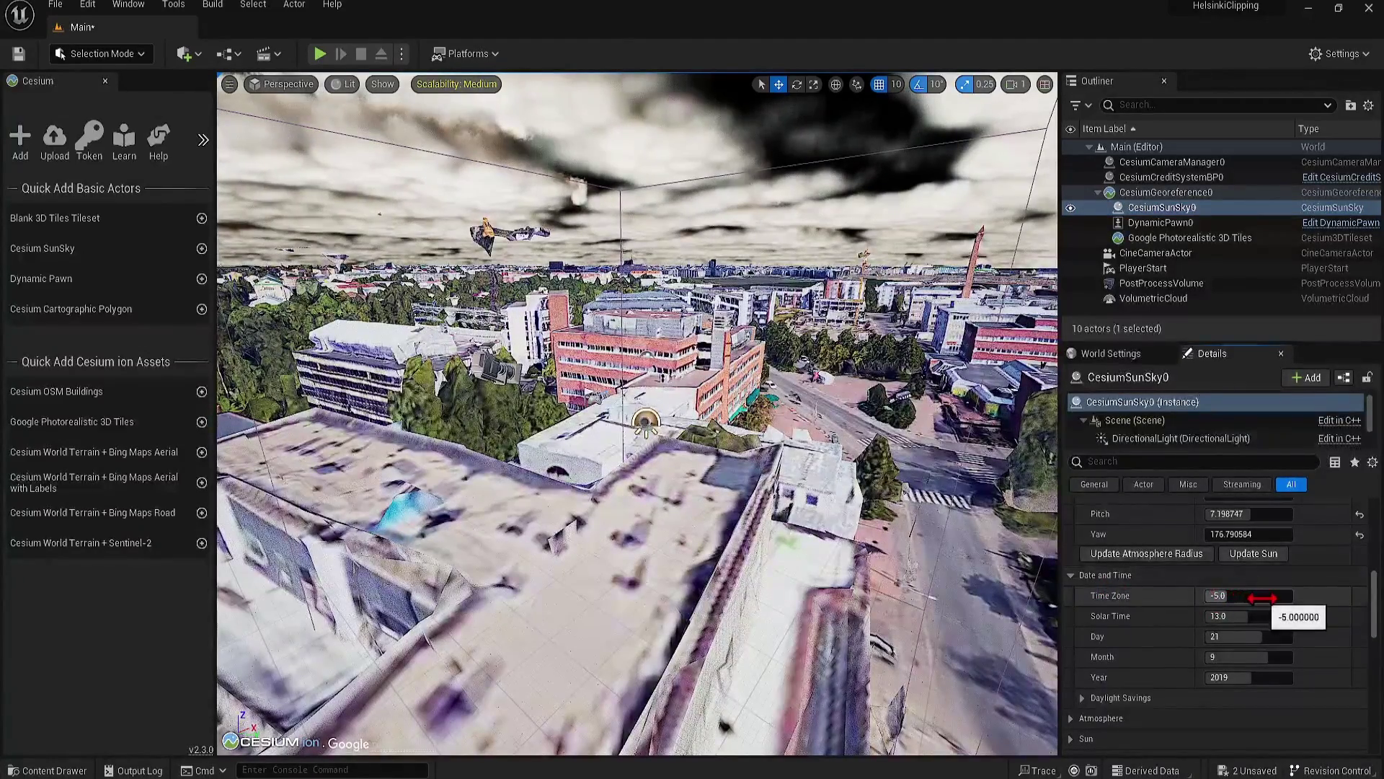
left_click(1262, 597)
type("2")
key("Tab")
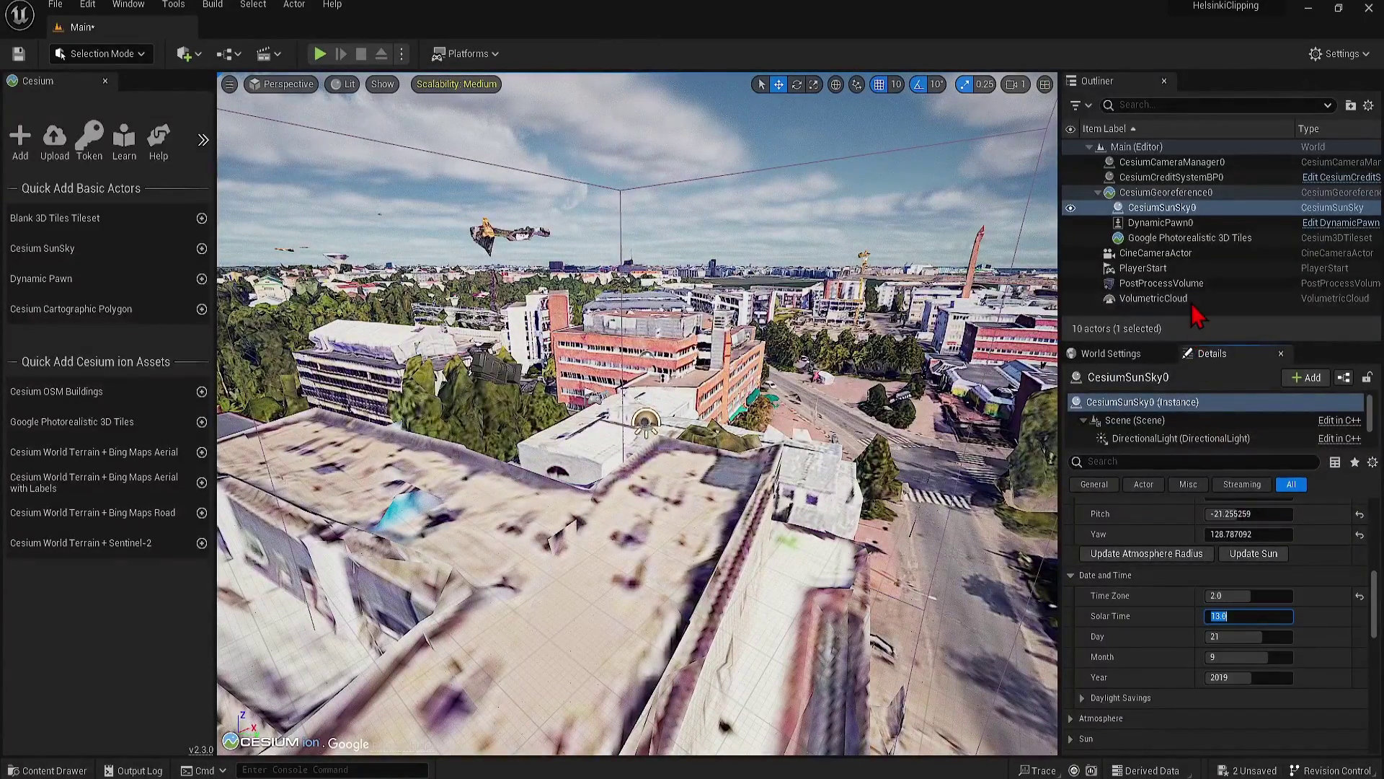
Step: Find the PostProcessVolume's exposure settings, set the metering mode to Manual and lower the exposure compensation to about -3.54
left_click(1218, 287)
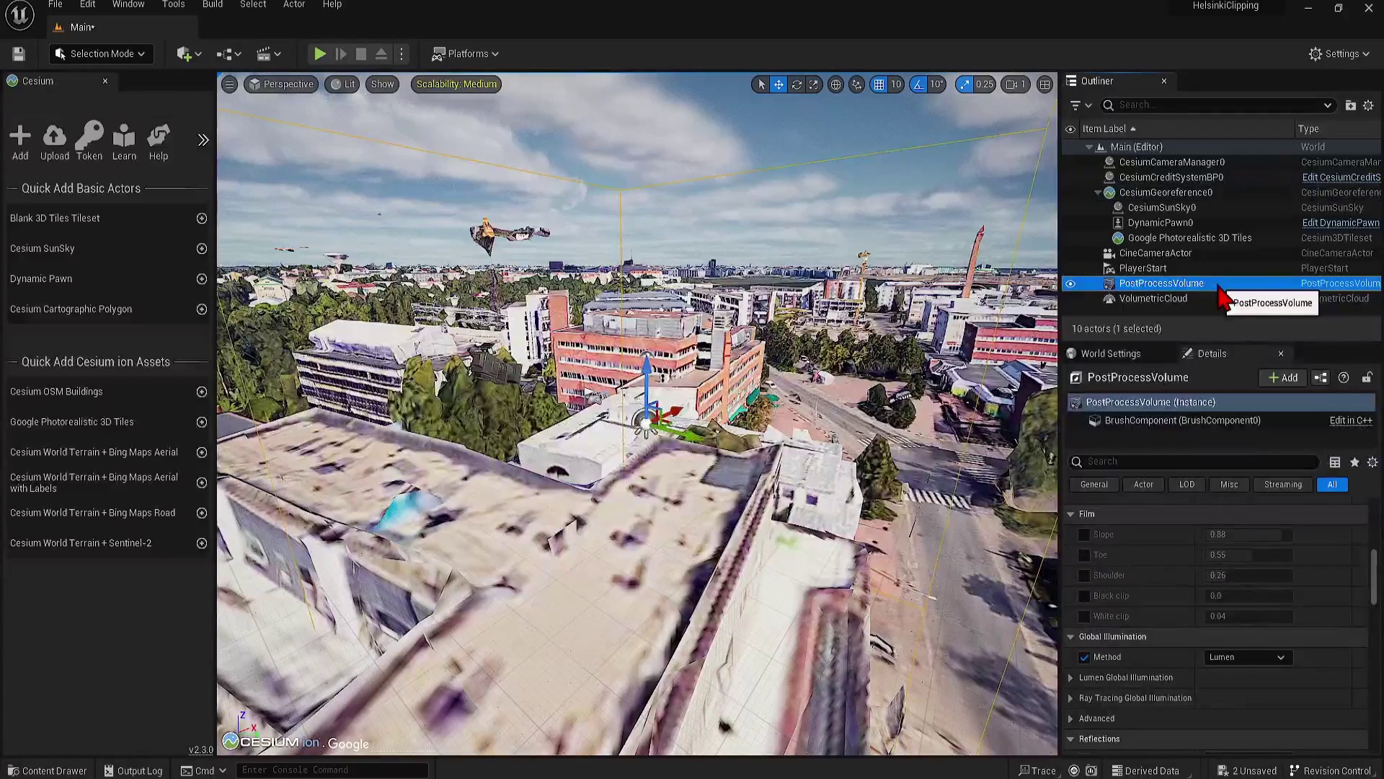
left_click(1119, 460)
type("ex")
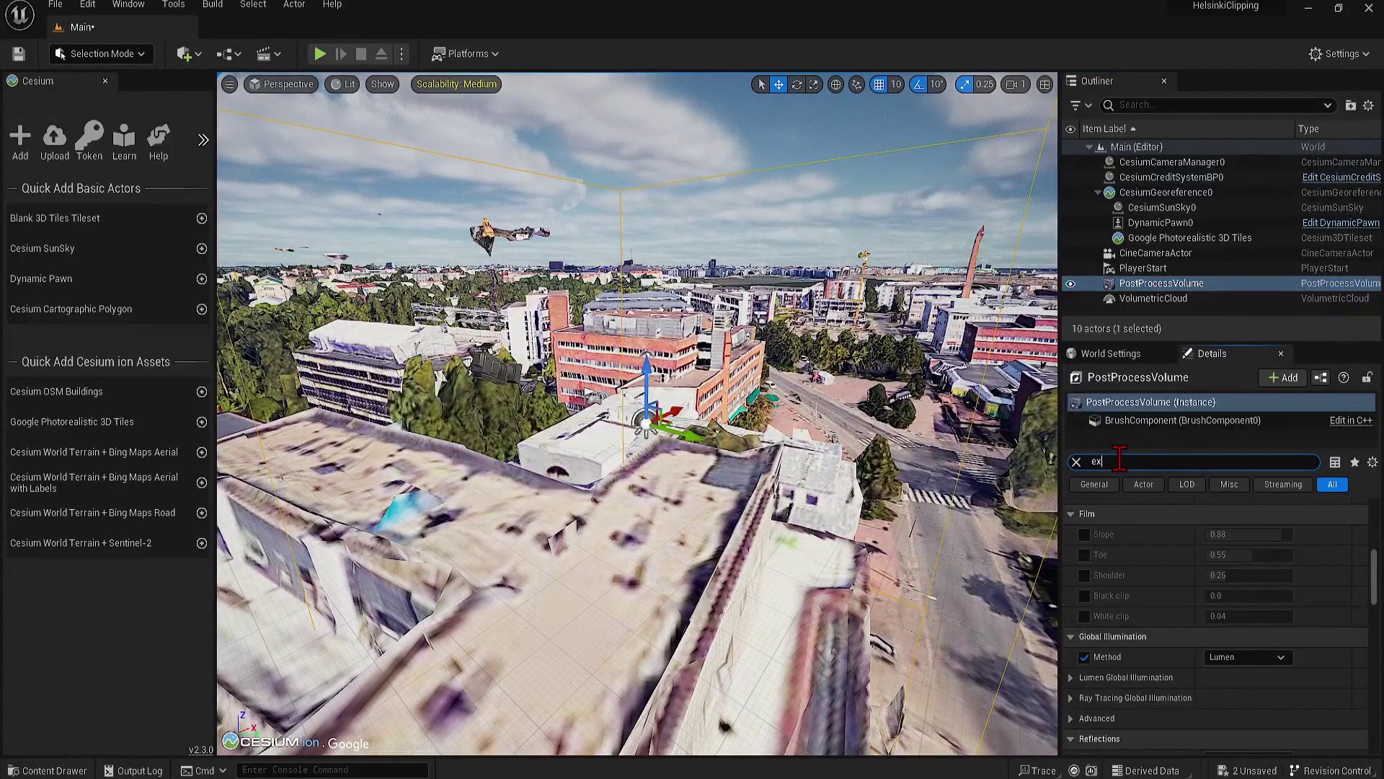
type("posure")
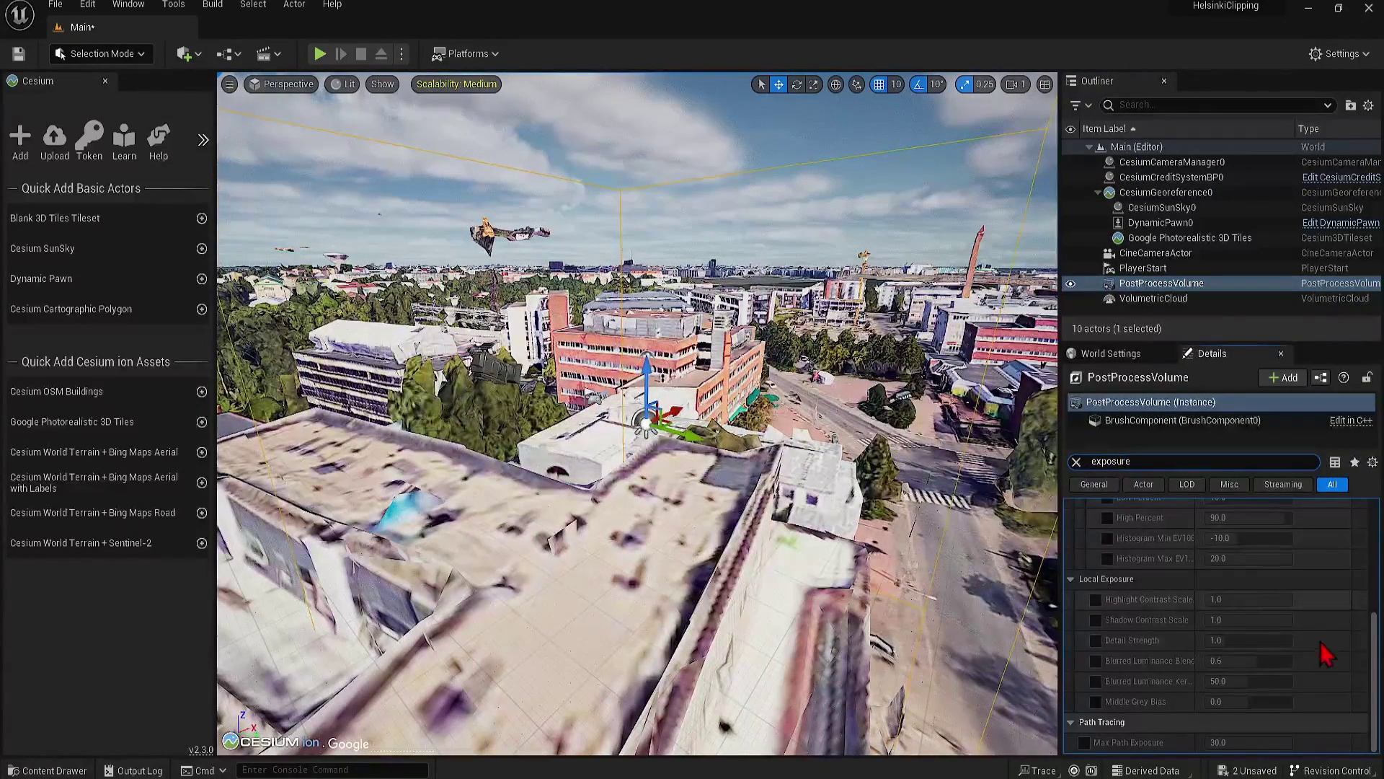
left_click_drag(1363, 643, 1366, 541)
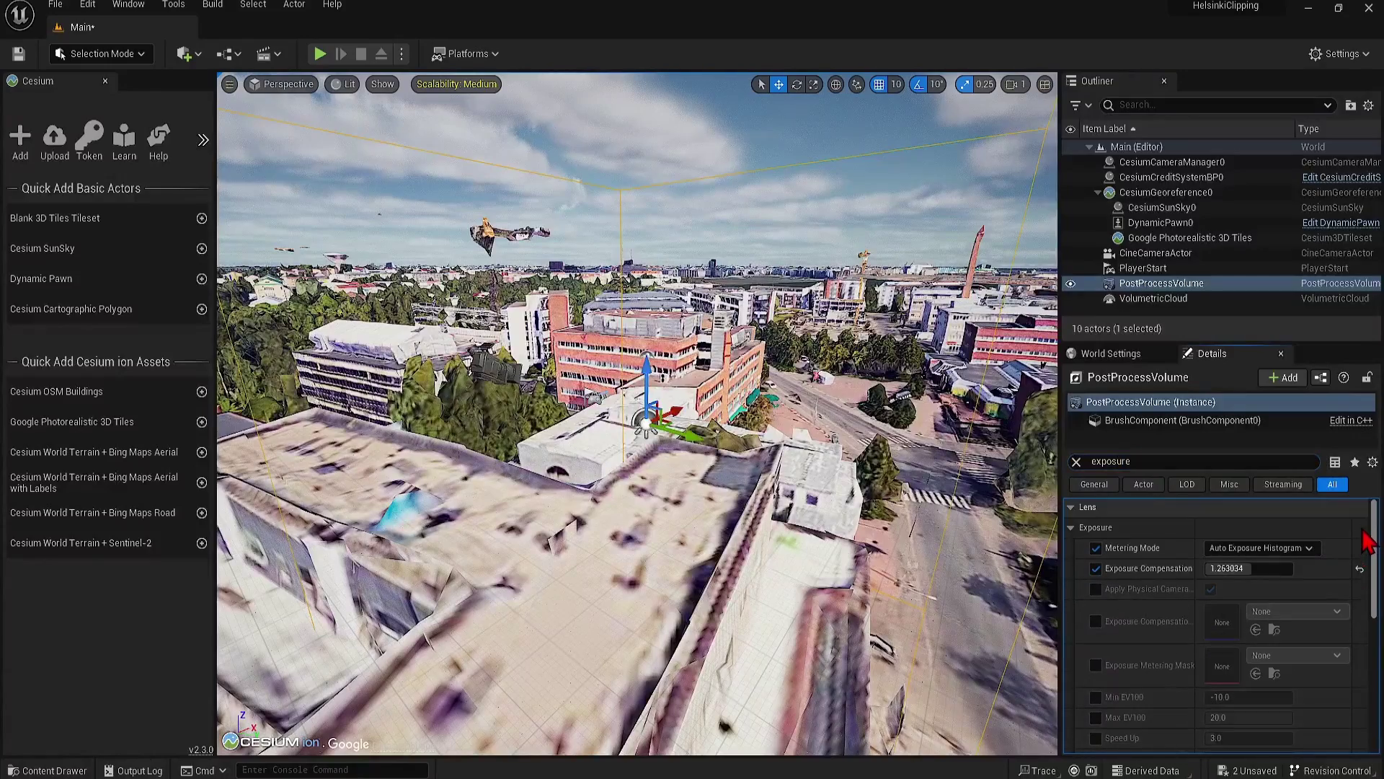
left_click(1294, 548)
left_click(1273, 602)
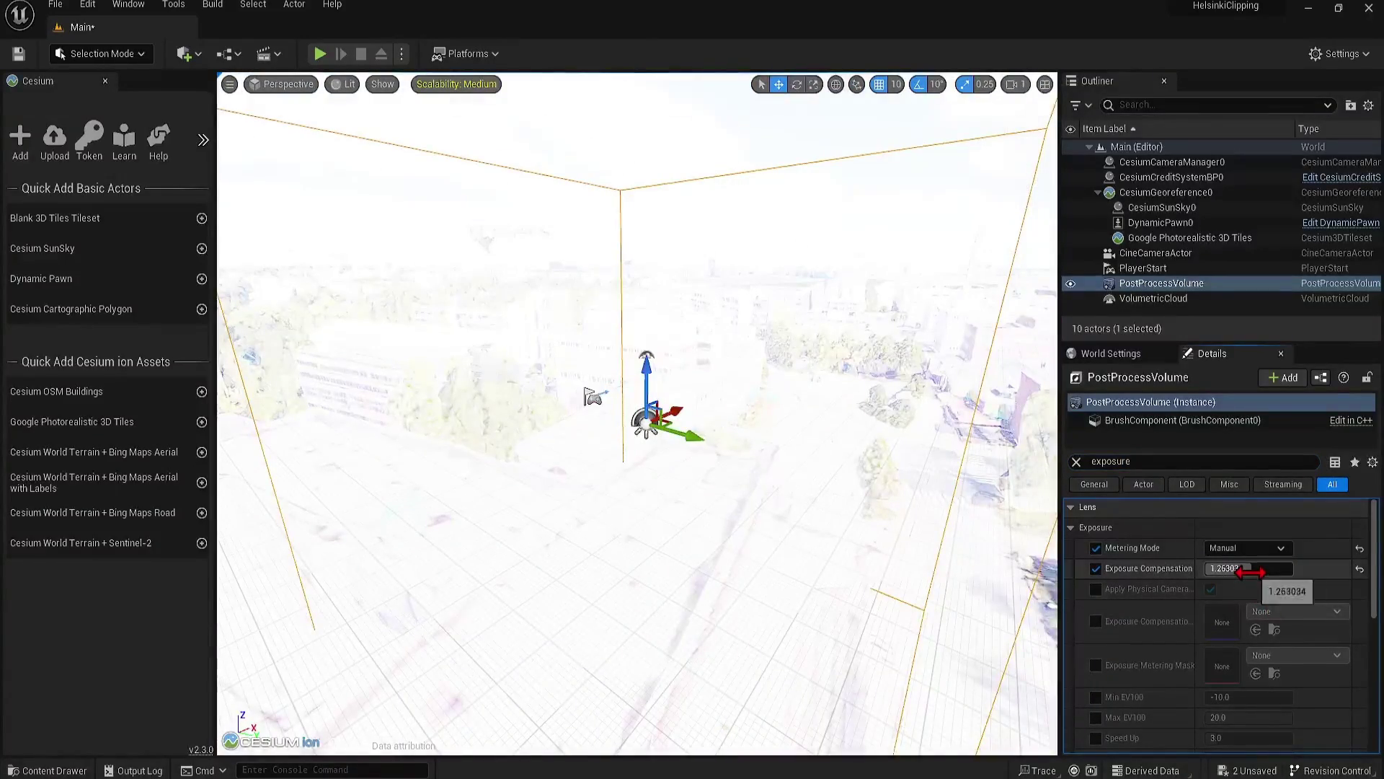
left_click_drag(1246, 568, 1200, 570)
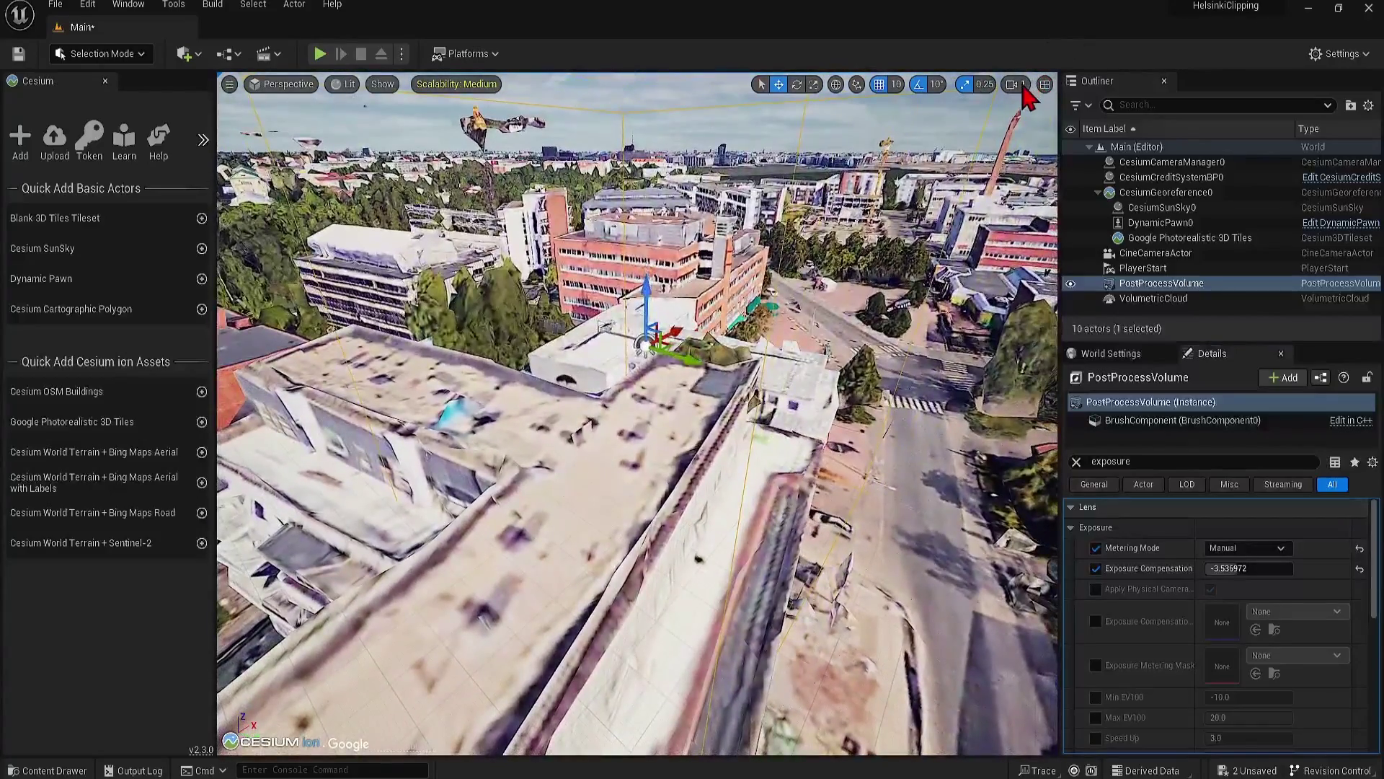
Step: Raise the viewport camera speed and add a Cesium Cartographic Polygon to the level
left_click(1017, 84)
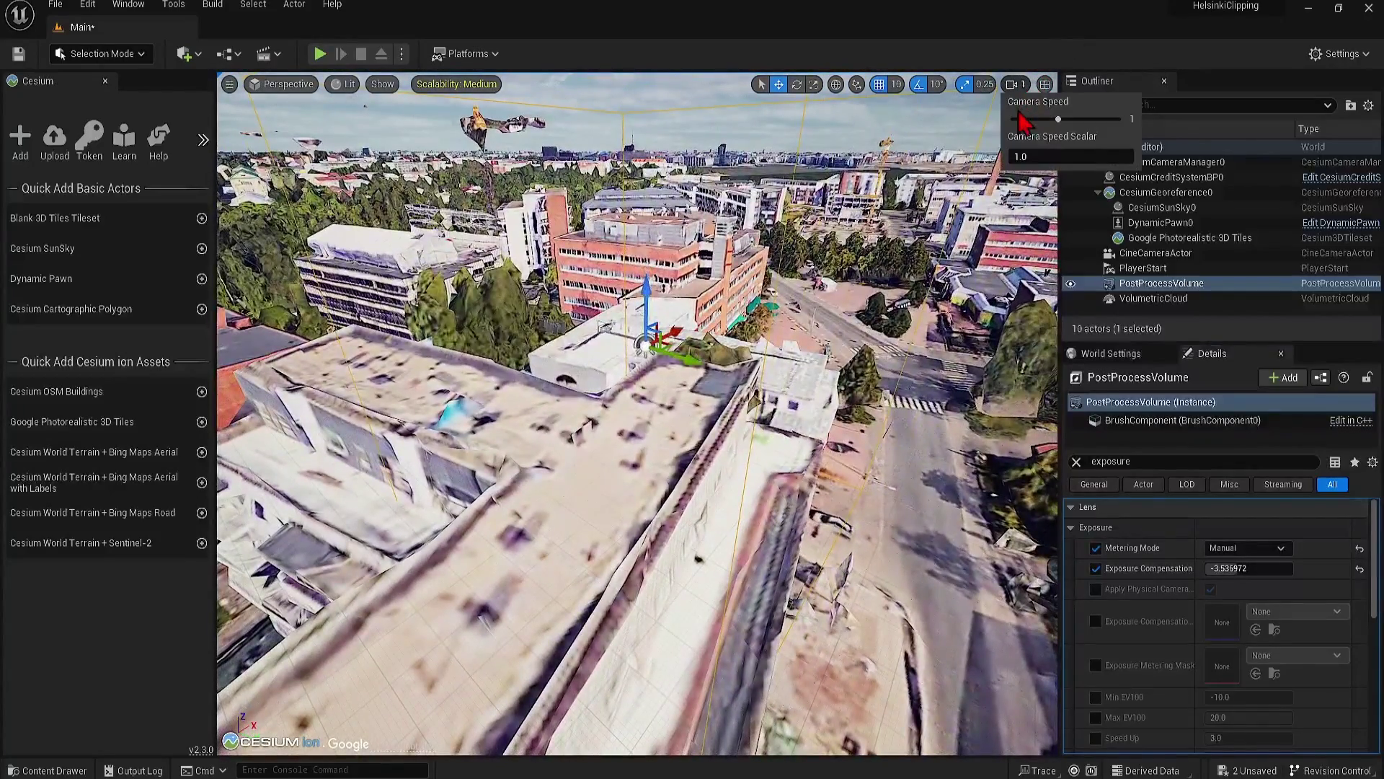
left_click_drag(1058, 120, 1079, 118)
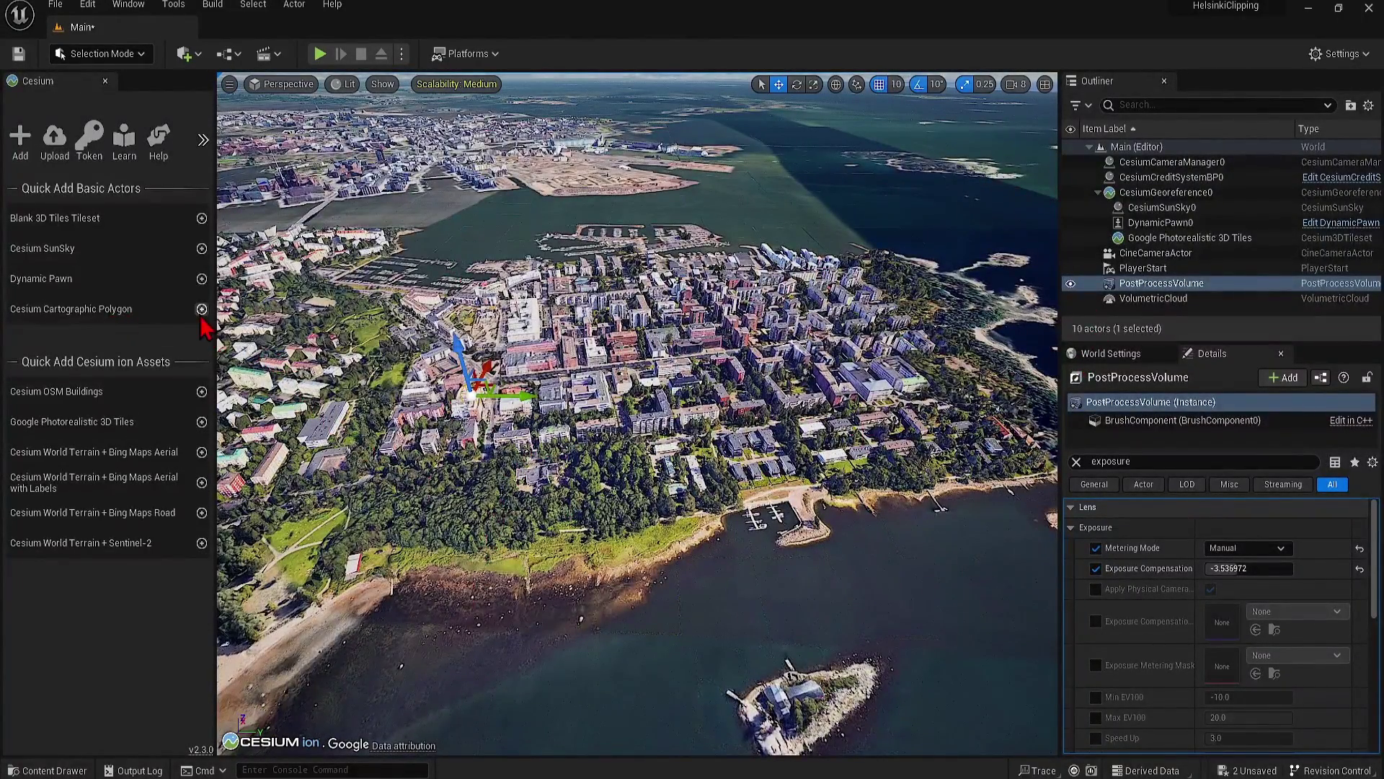
left_click(202, 311)
right_click_drag(676, 485, 569, 426)
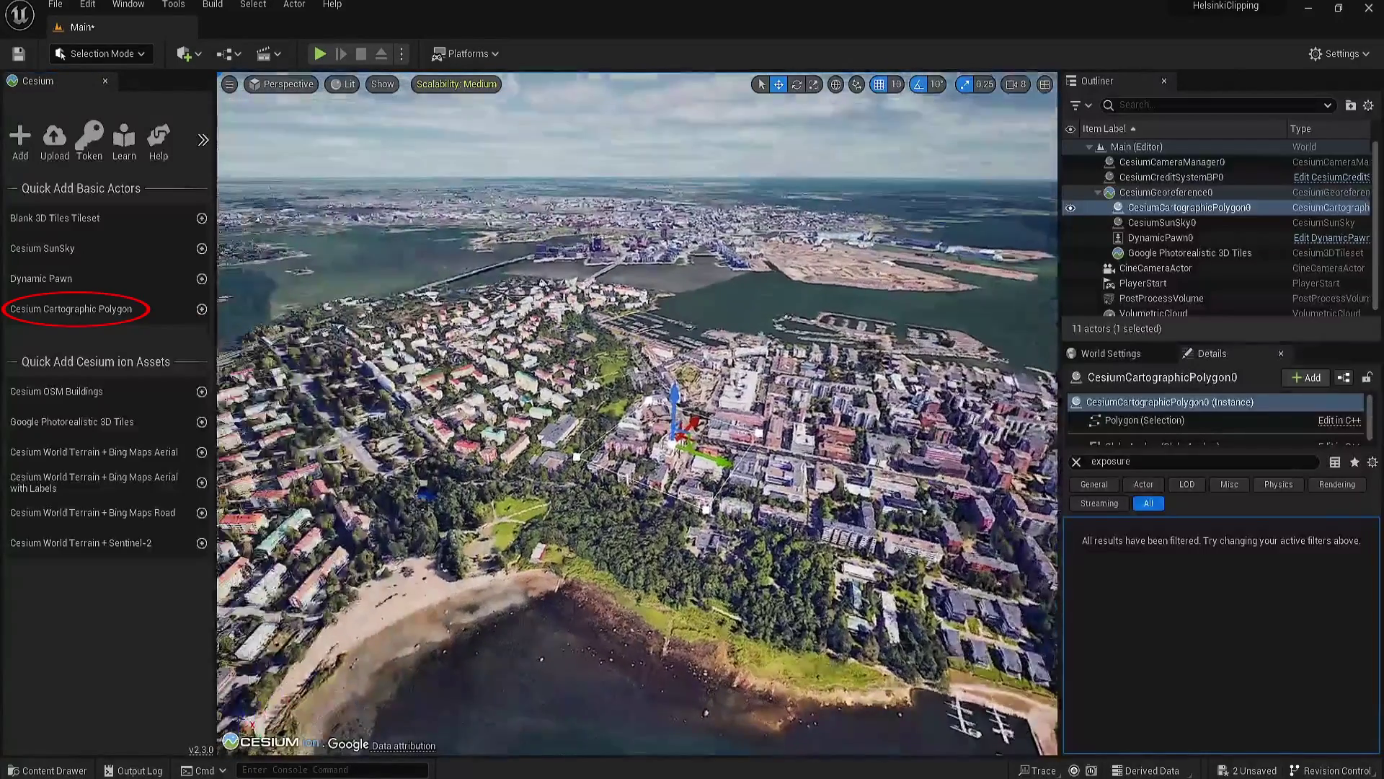
Step: Clear the property filter and set the cartographic polygon's scale to 10 on the X, Y and Z axes
left_click(1076, 461)
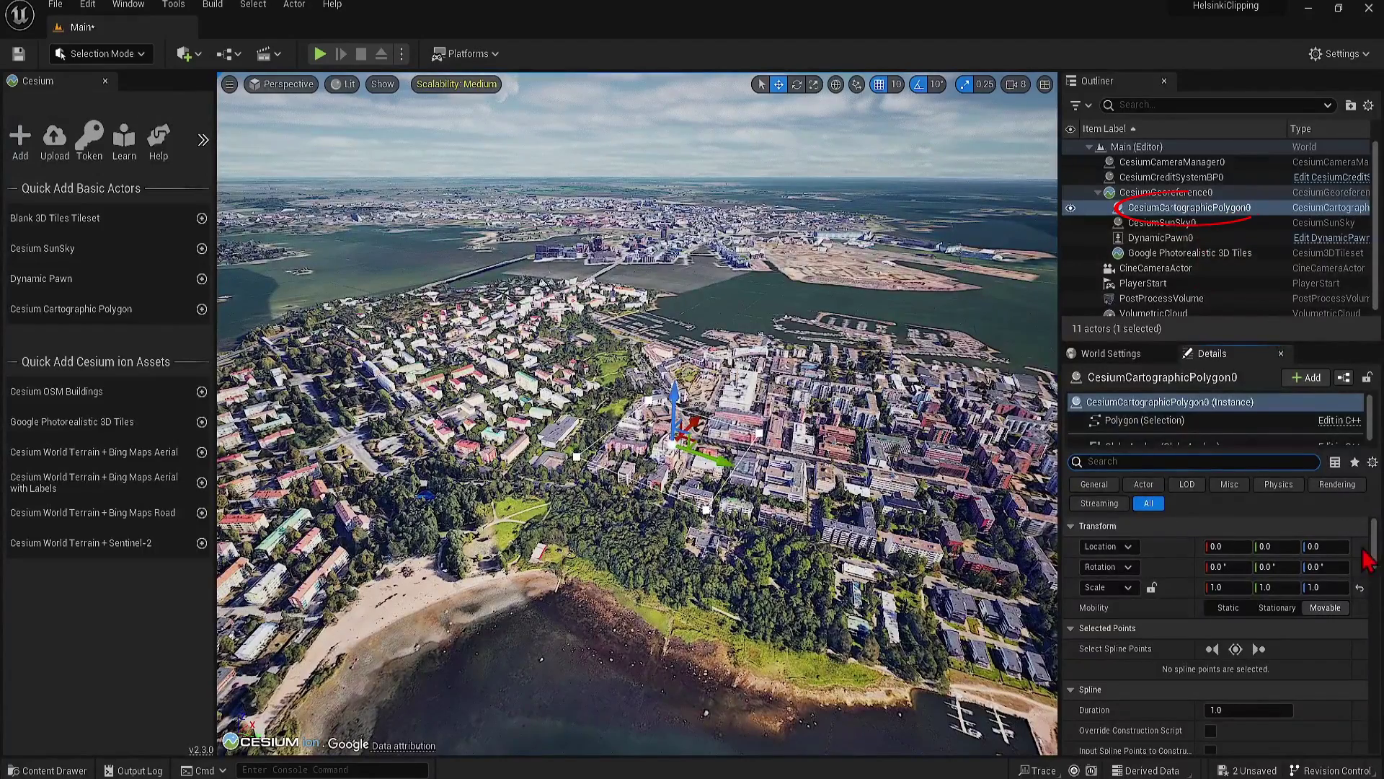
left_click(1226, 587)
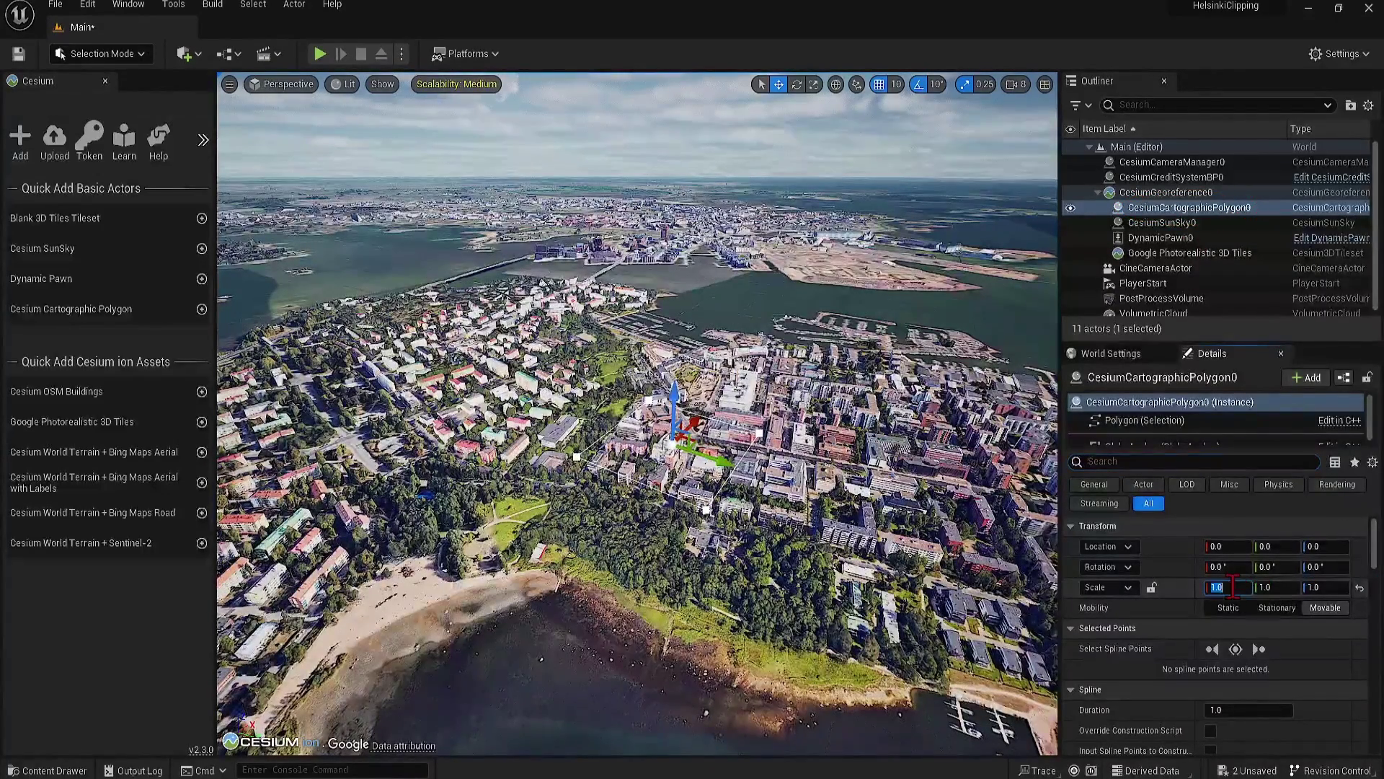
type("10")
key("Tab")
type("10")
key("Tab")
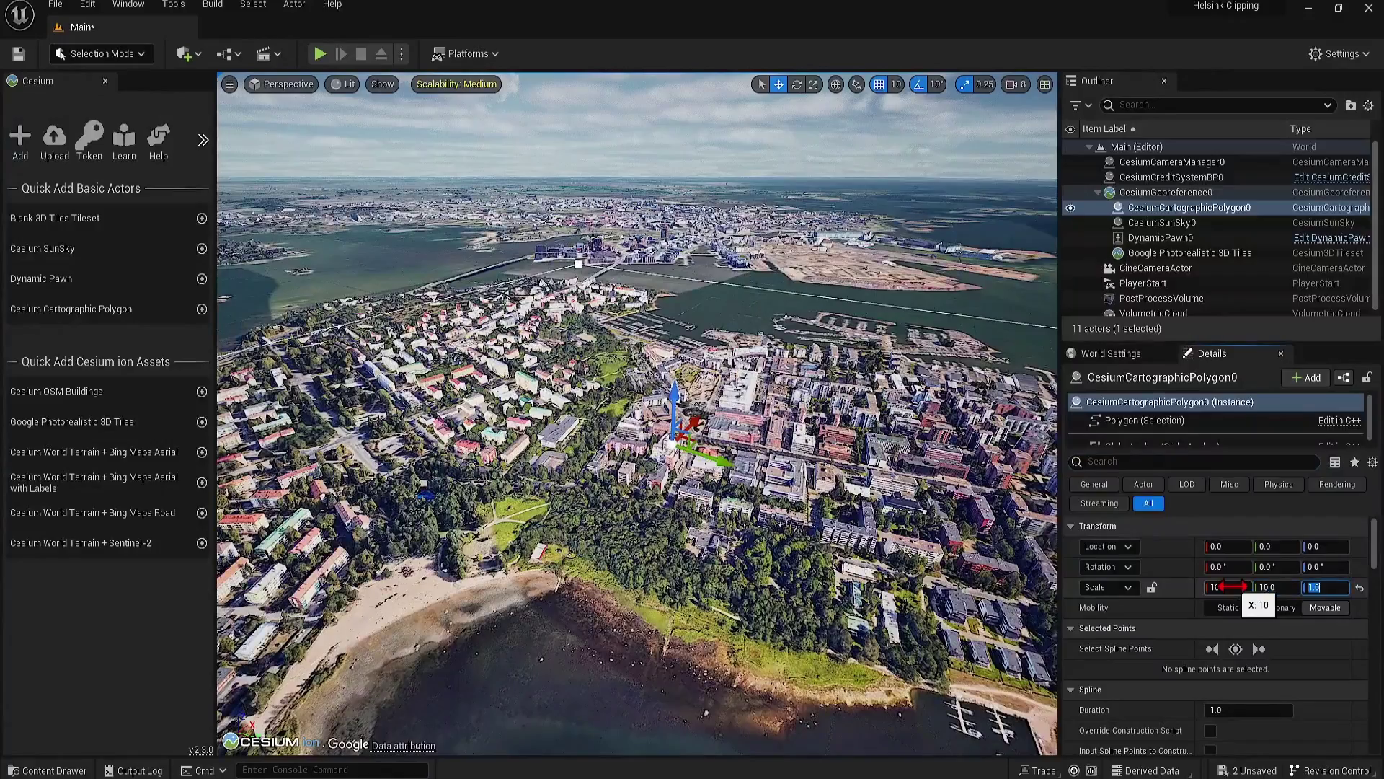
type("10")
key("Return")
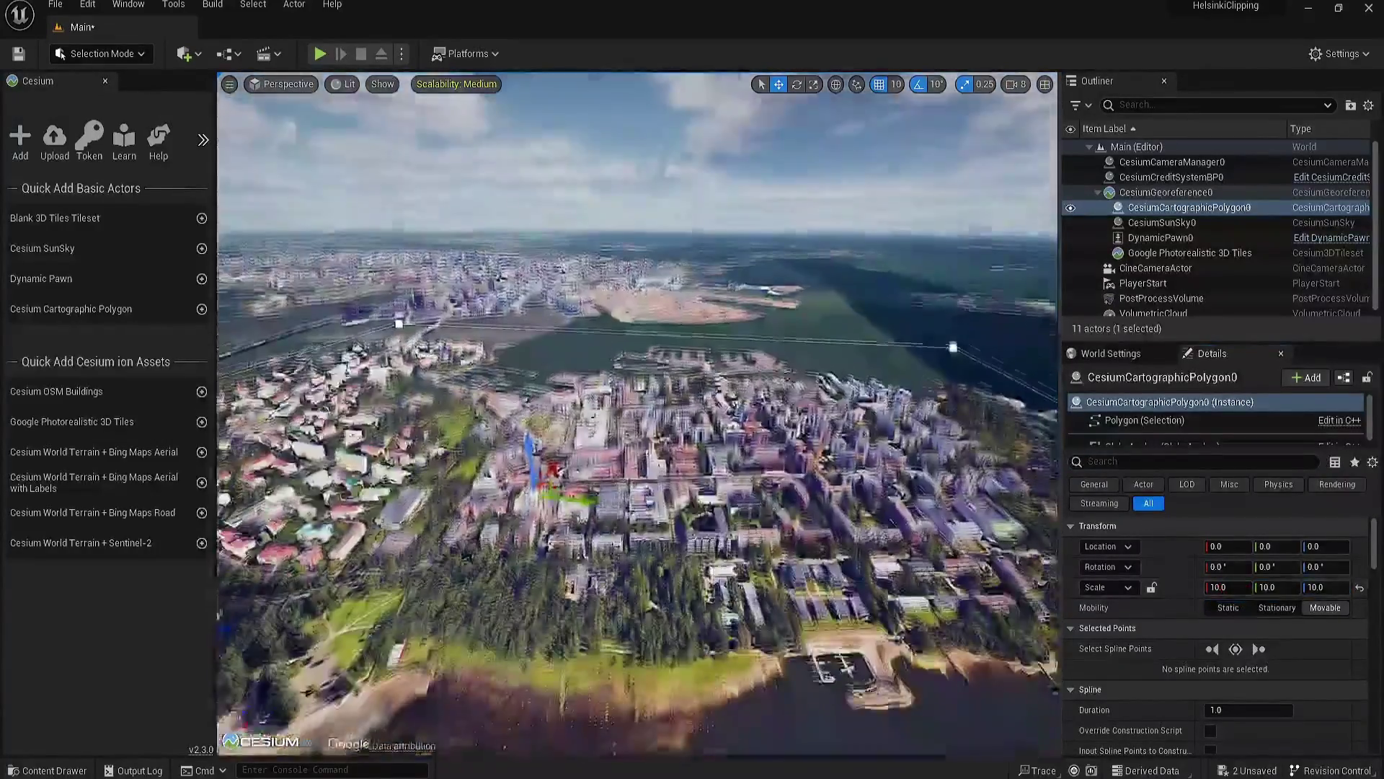
Step: Move the cartographic polygon over the built-up peninsula and lower it, to about X 67960, Y 38540, Z -10700
right_click_drag(637, 413, 563, 425)
right_click_drag(732, 405, 732, 405)
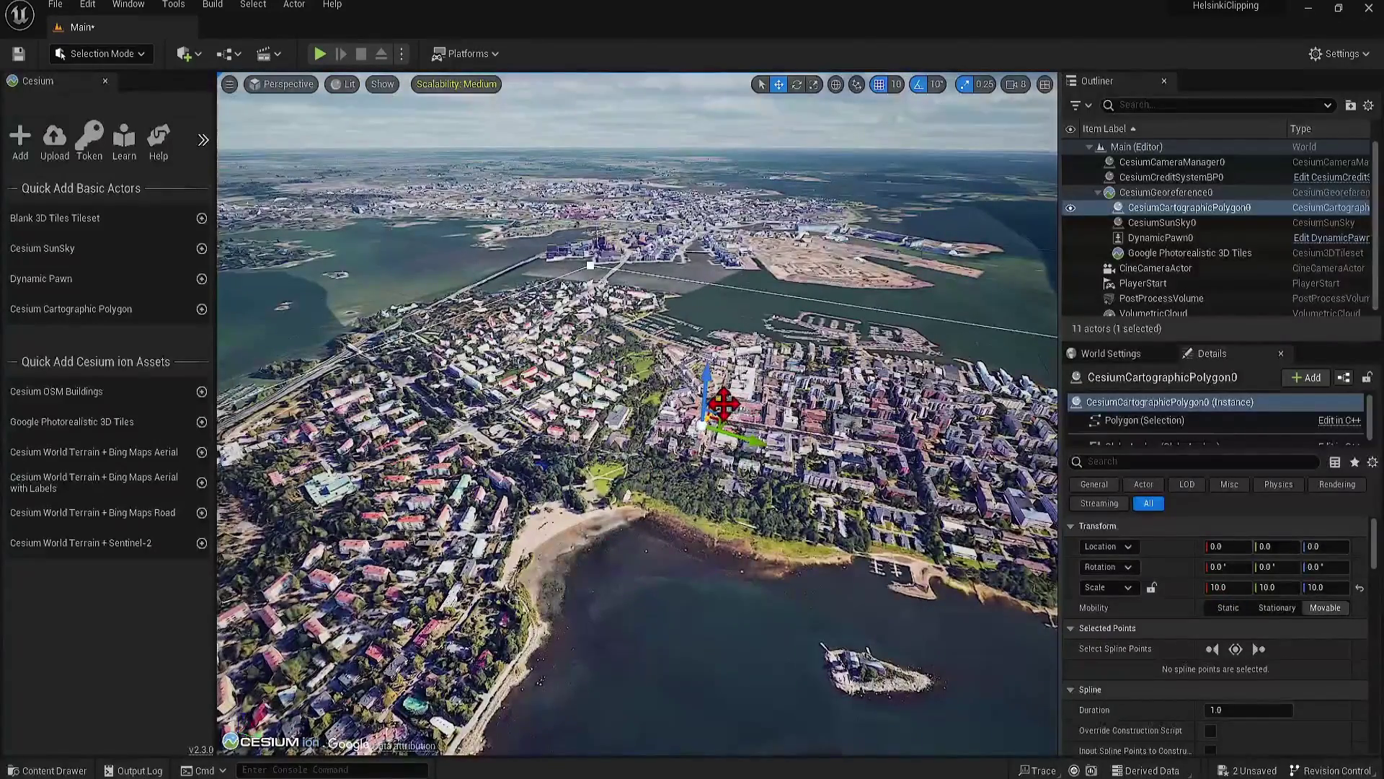
left_click_drag(724, 404, 799, 305)
right_click_drag(799, 306, 937, 295)
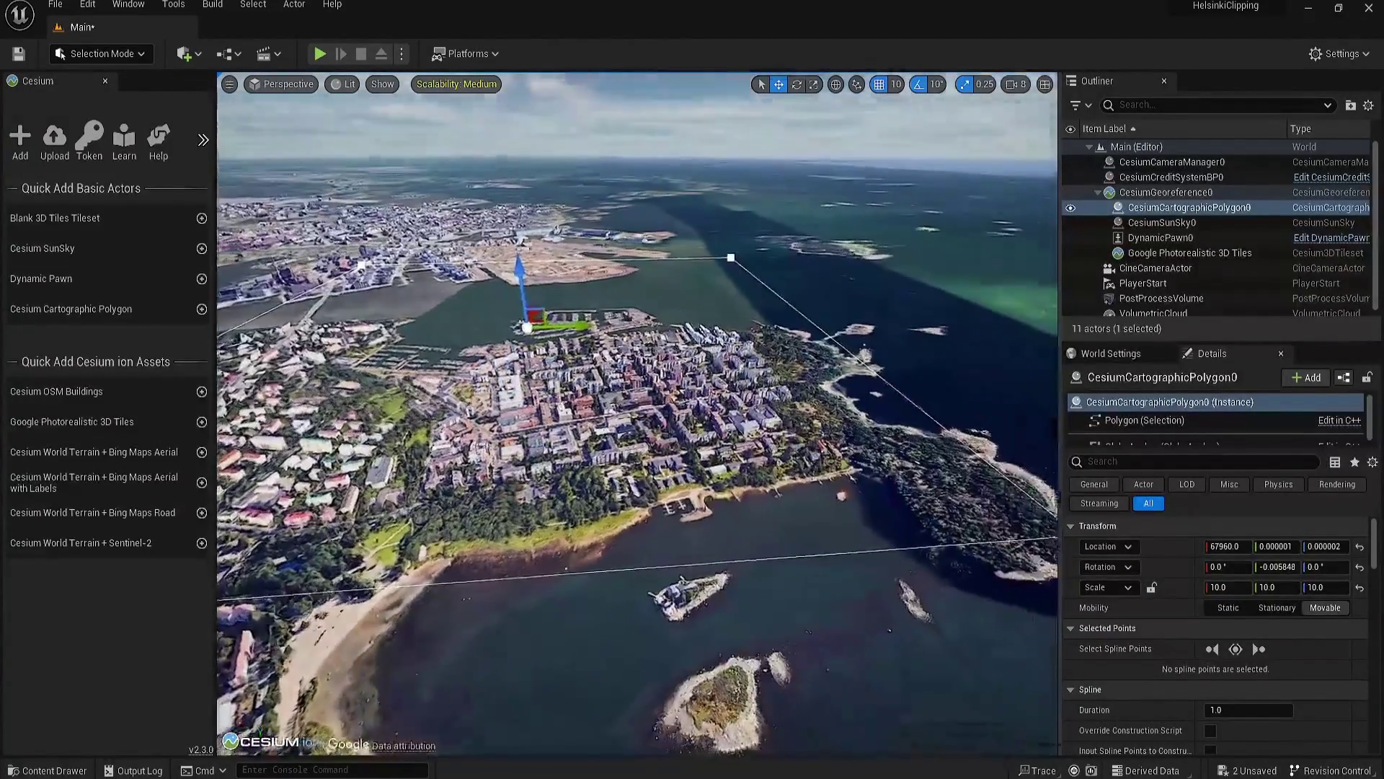
right_click_drag(433, 368, 523, 356)
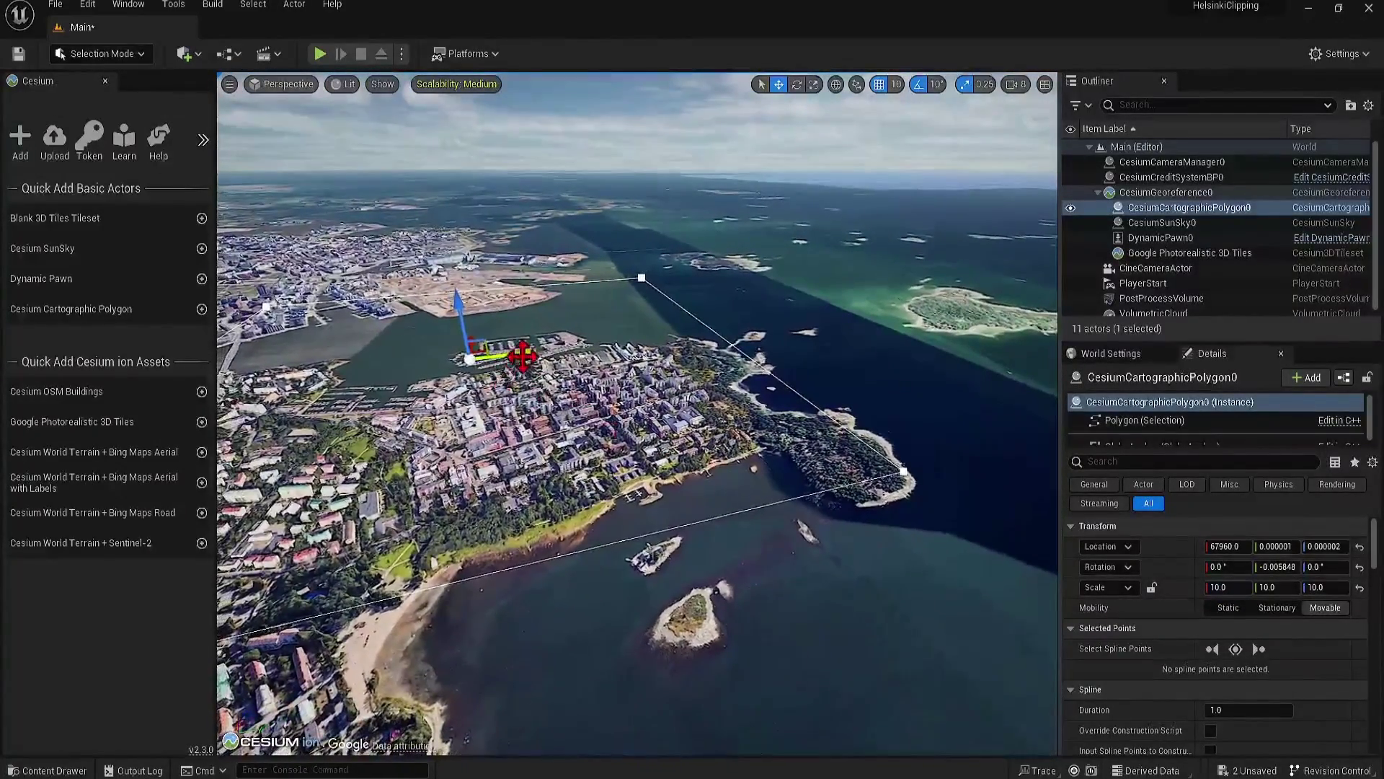
left_click_drag(523, 355, 598, 355)
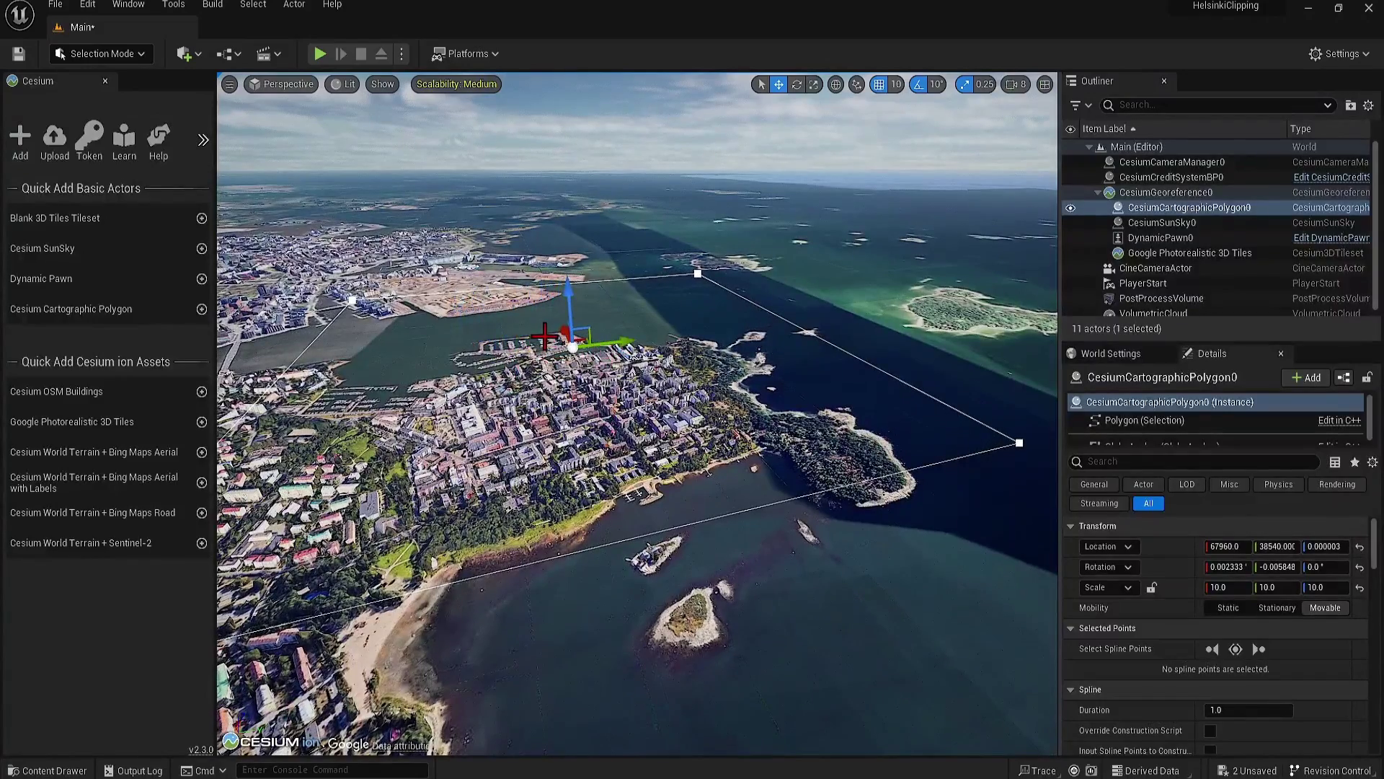
mouse_move(577, 309)
left_mouse_down()
mouse_move(589, 472)
mouse_move(592, 331)
left_mouse_up()
right_click_drag(721, 481, 721, 510)
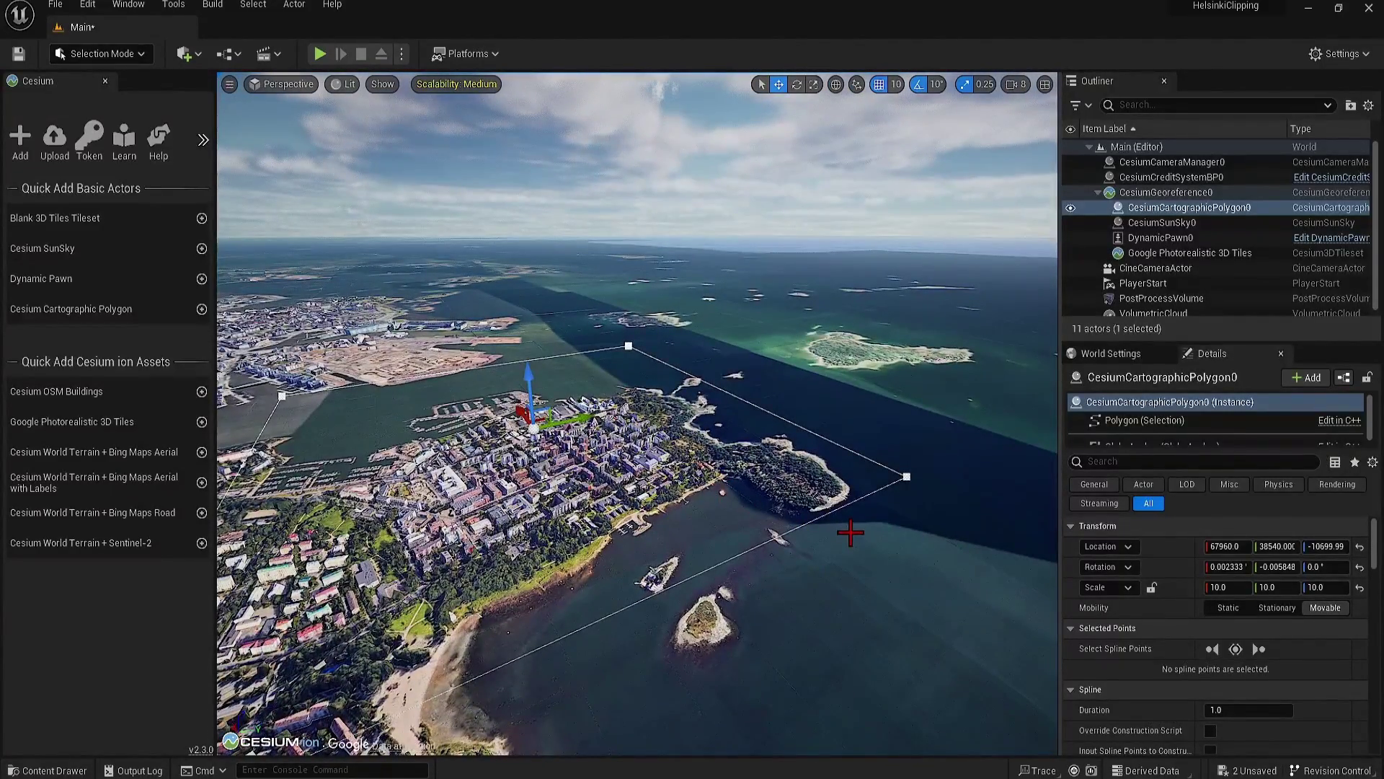
Step: Rename the cartographic polygon as CesiumCartographicPolygonCityClip
left_click(1243, 209)
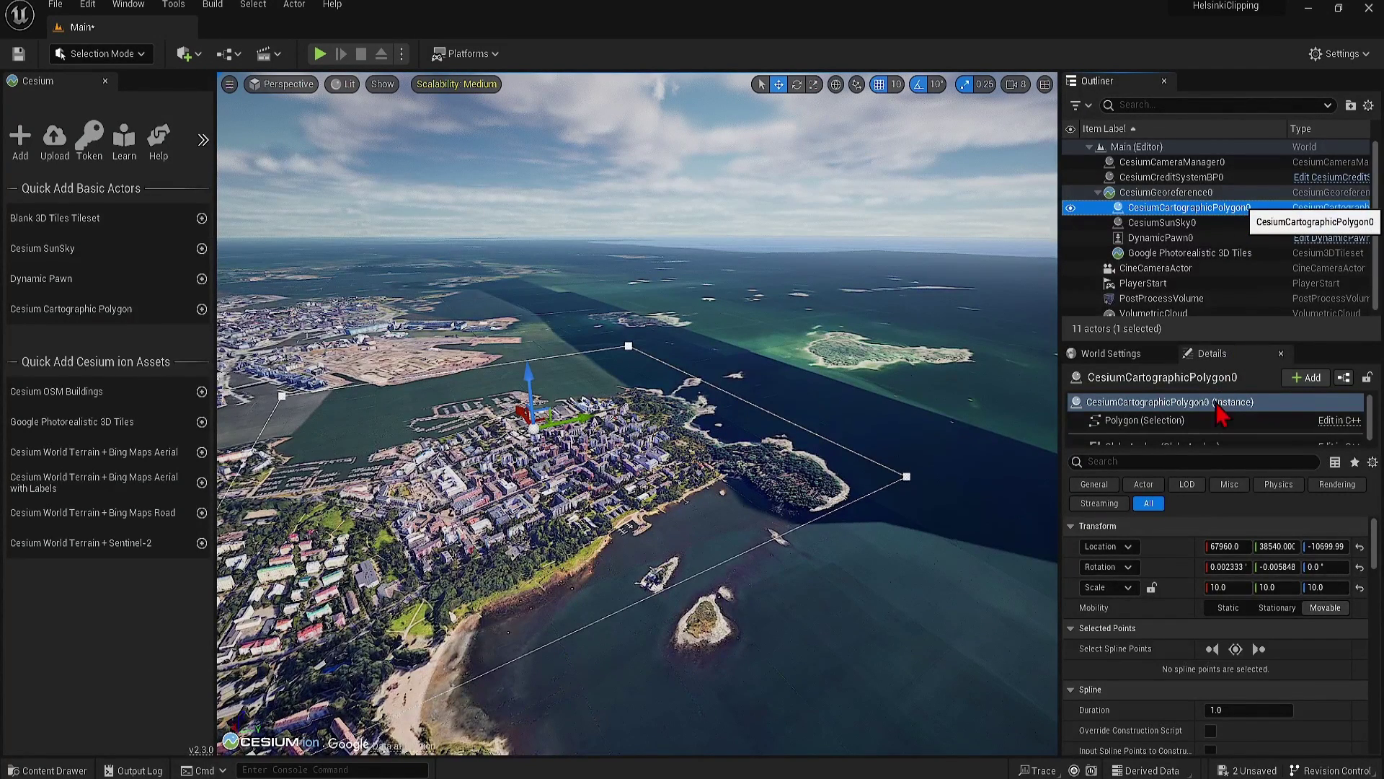
right_click(1198, 215)
mouse_move(1139, 464)
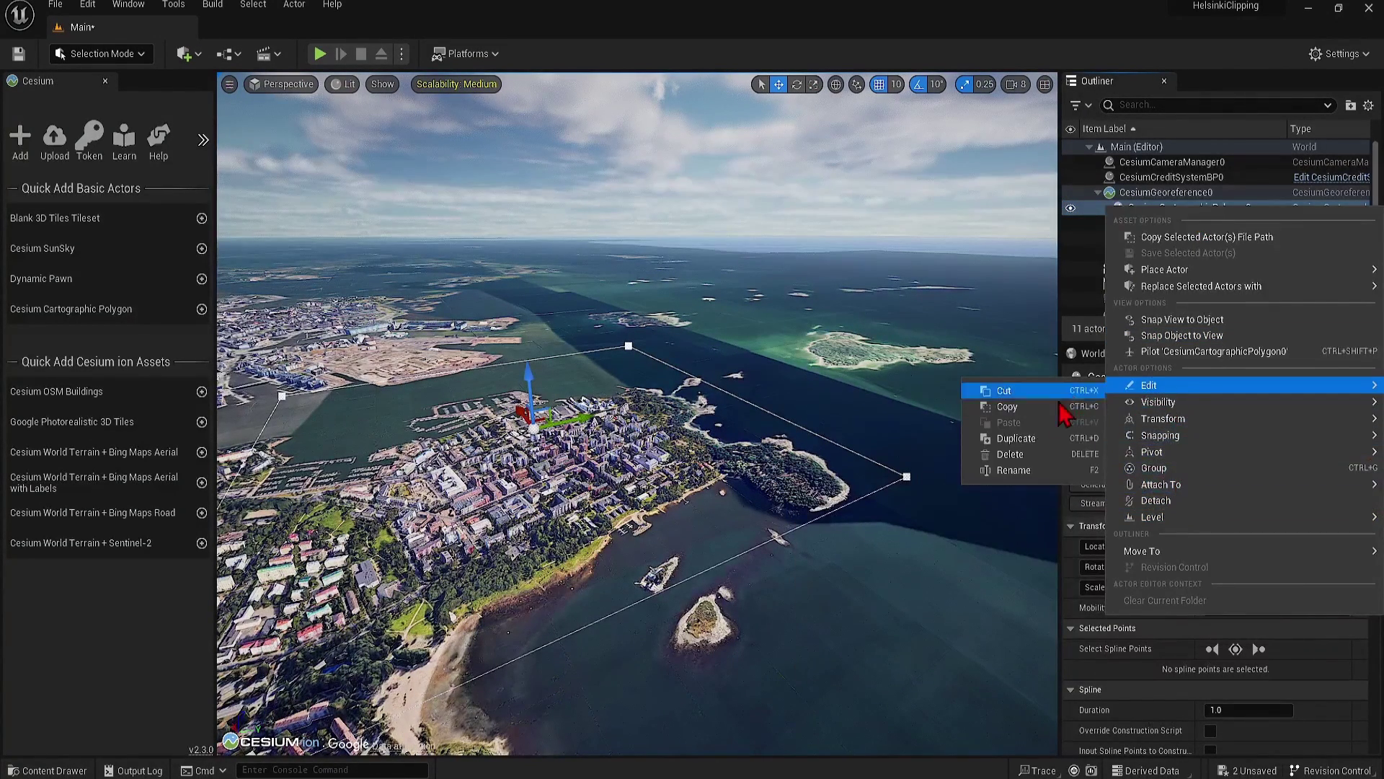
left_click(1039, 470)
left_click(1267, 208)
key("BackSpace")
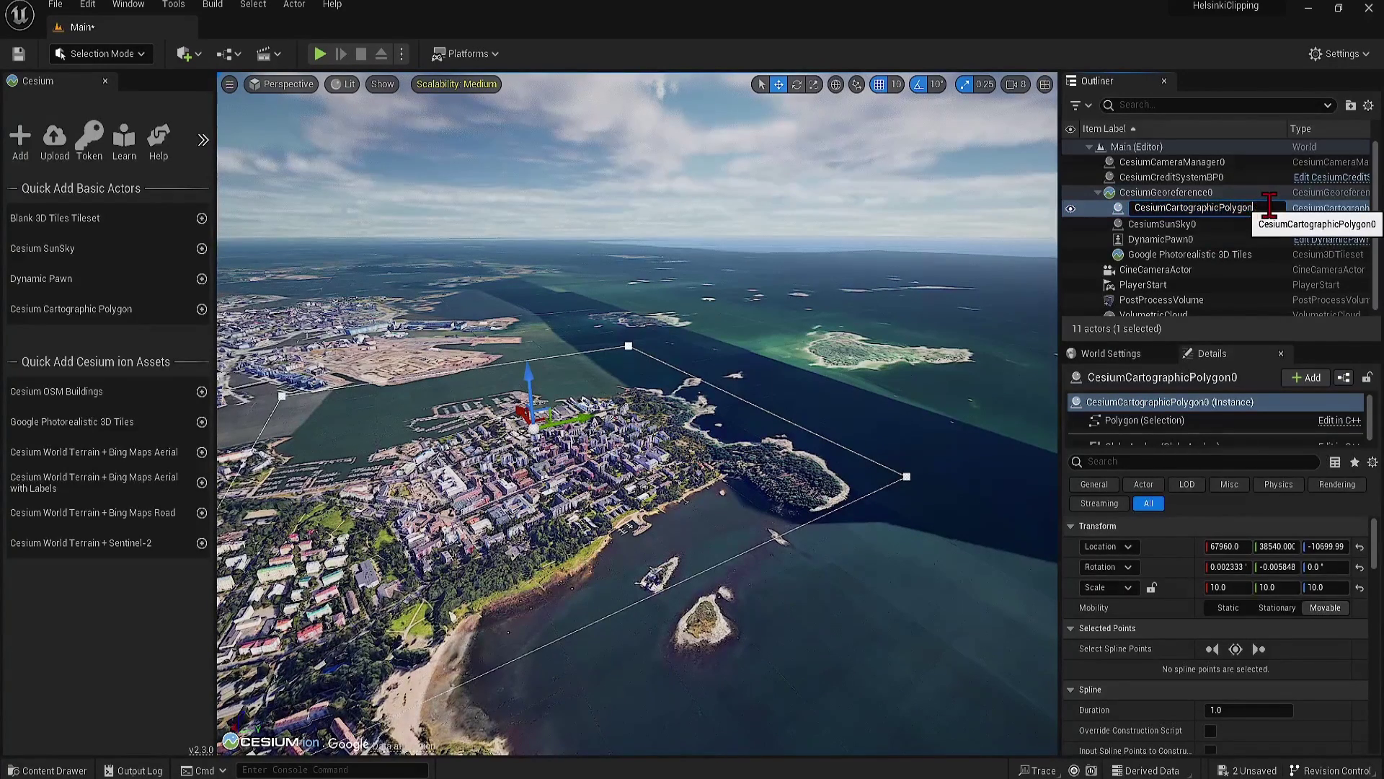
type("CityClip")
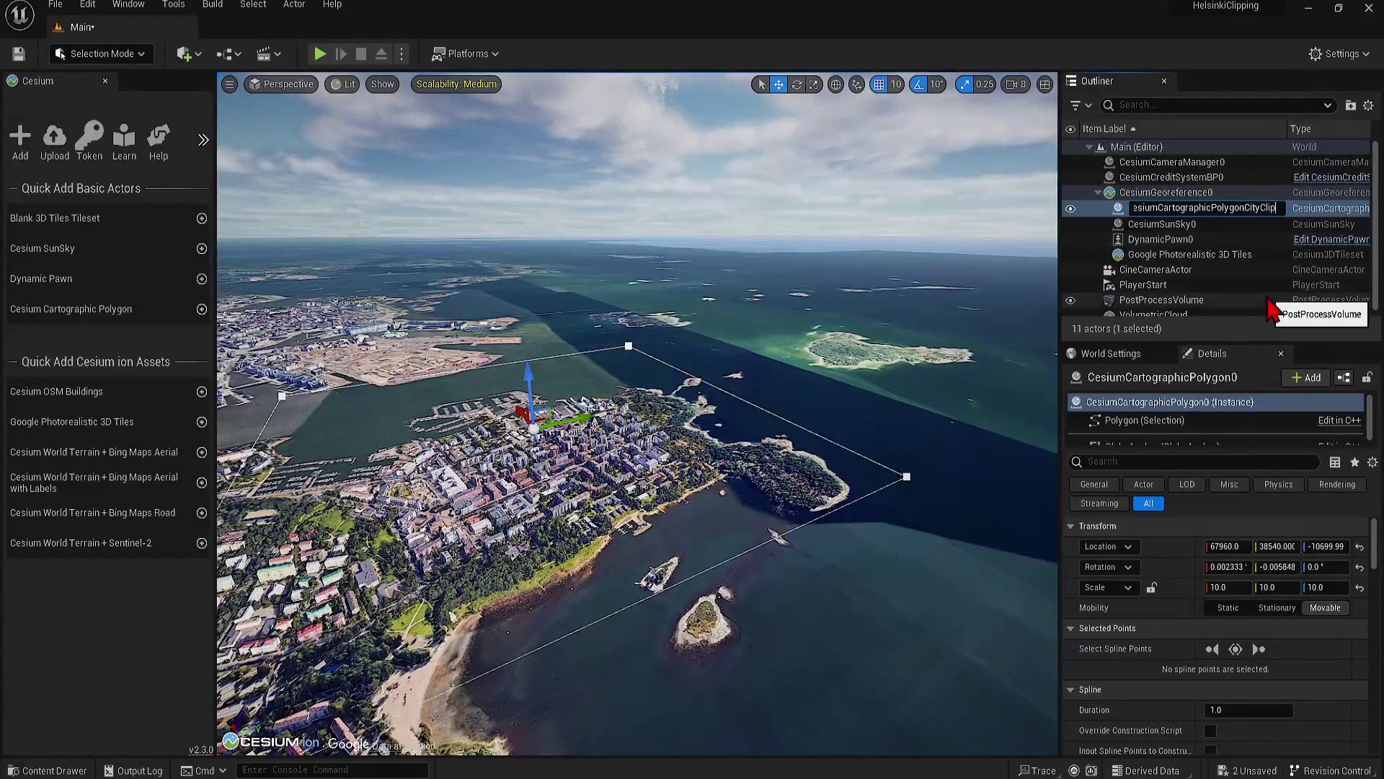
key("Return")
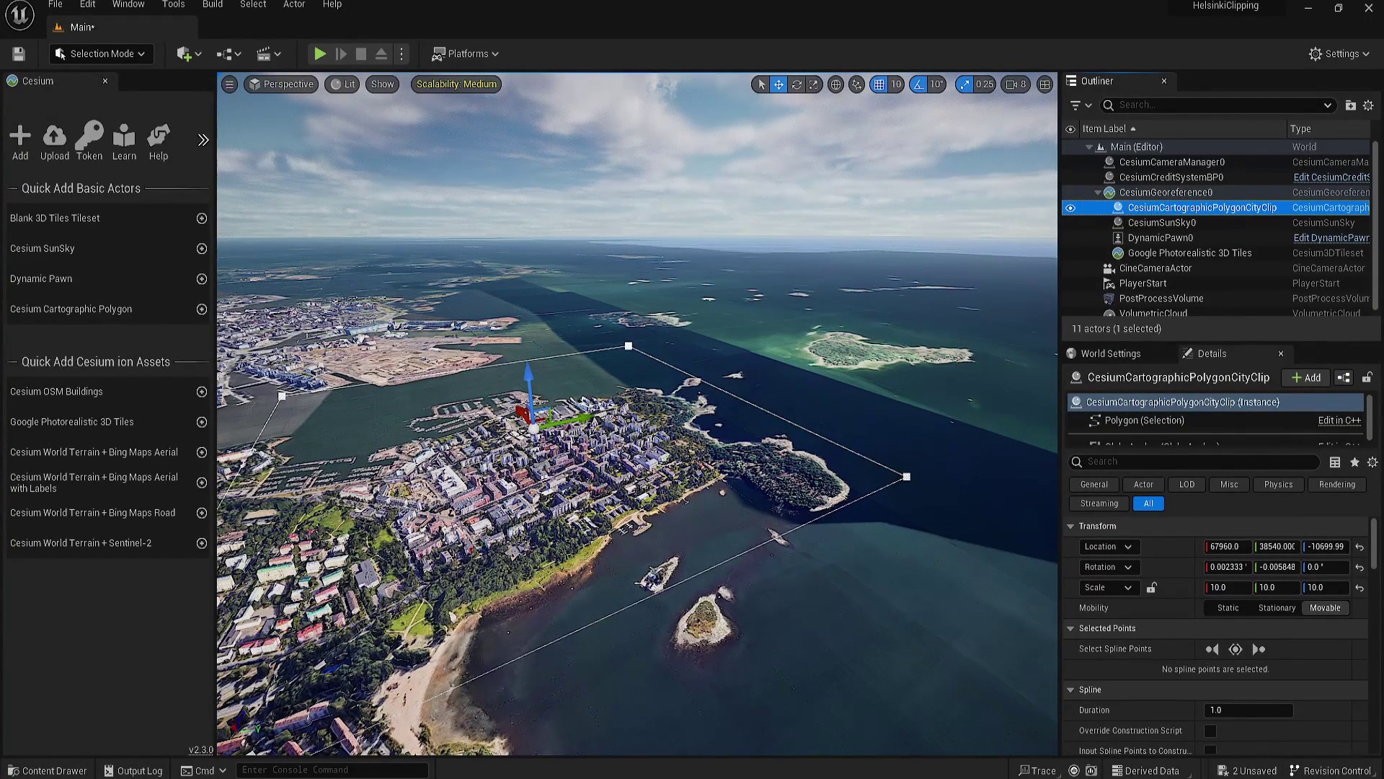
Step: Add a Cesium Polygon Raster Overlay component to the Google Photorealistic 3D Tiles actor, keeping its default name
left_click(1201, 253)
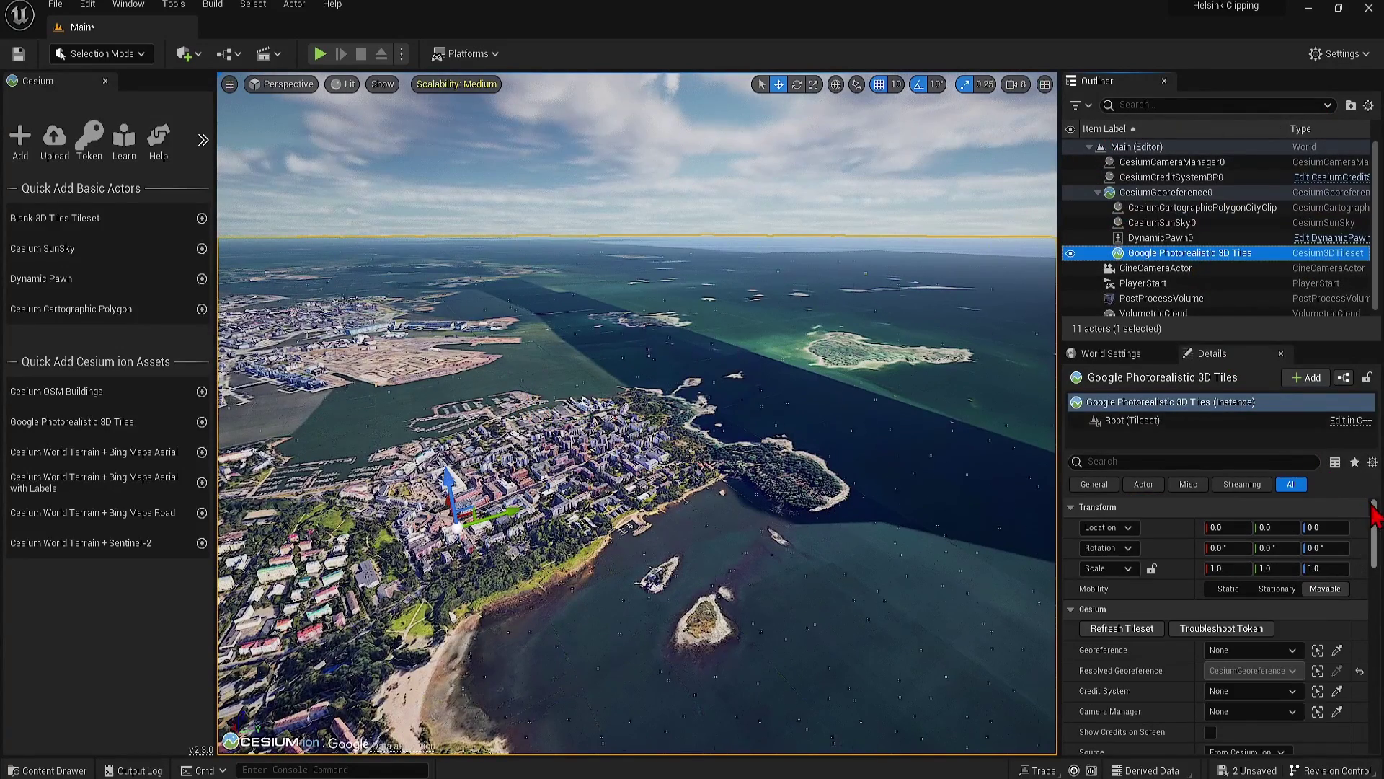
left_click(1309, 382)
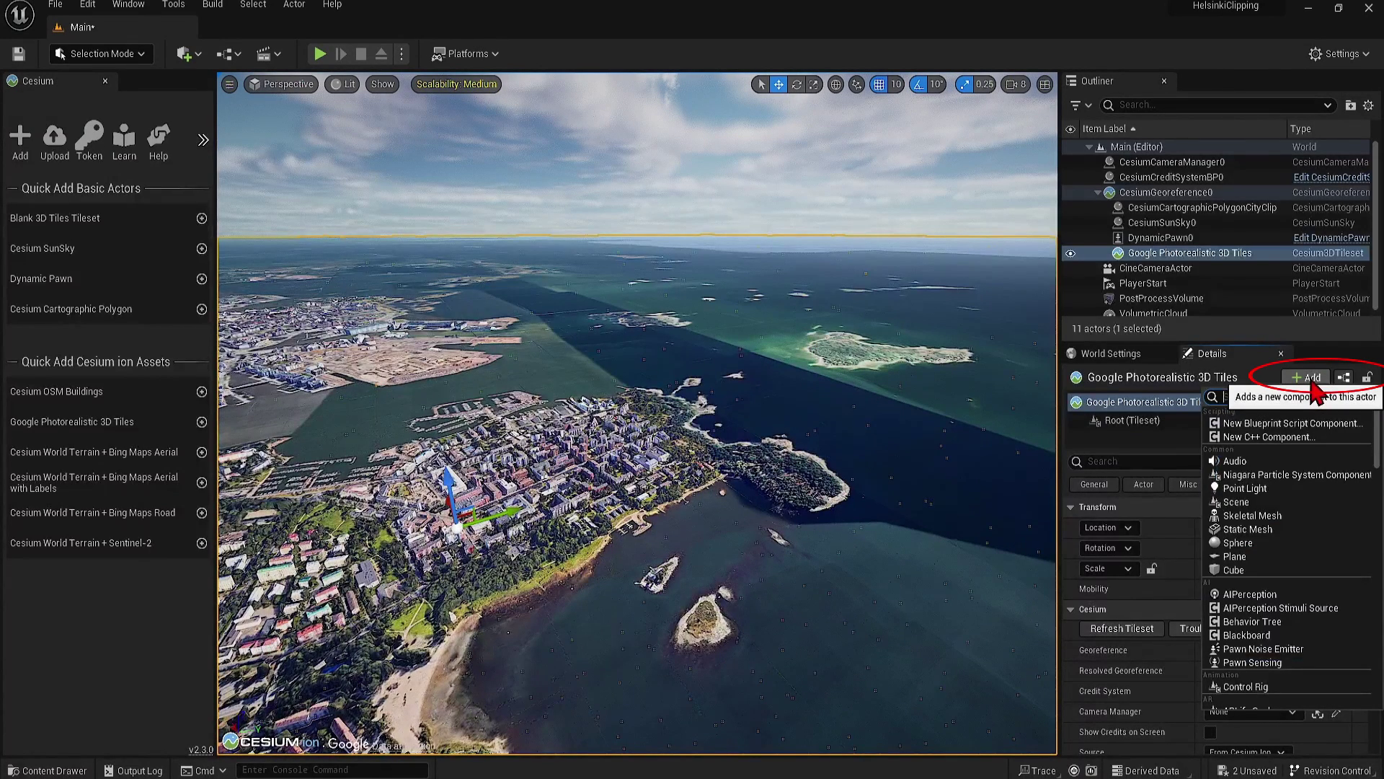
type("c")
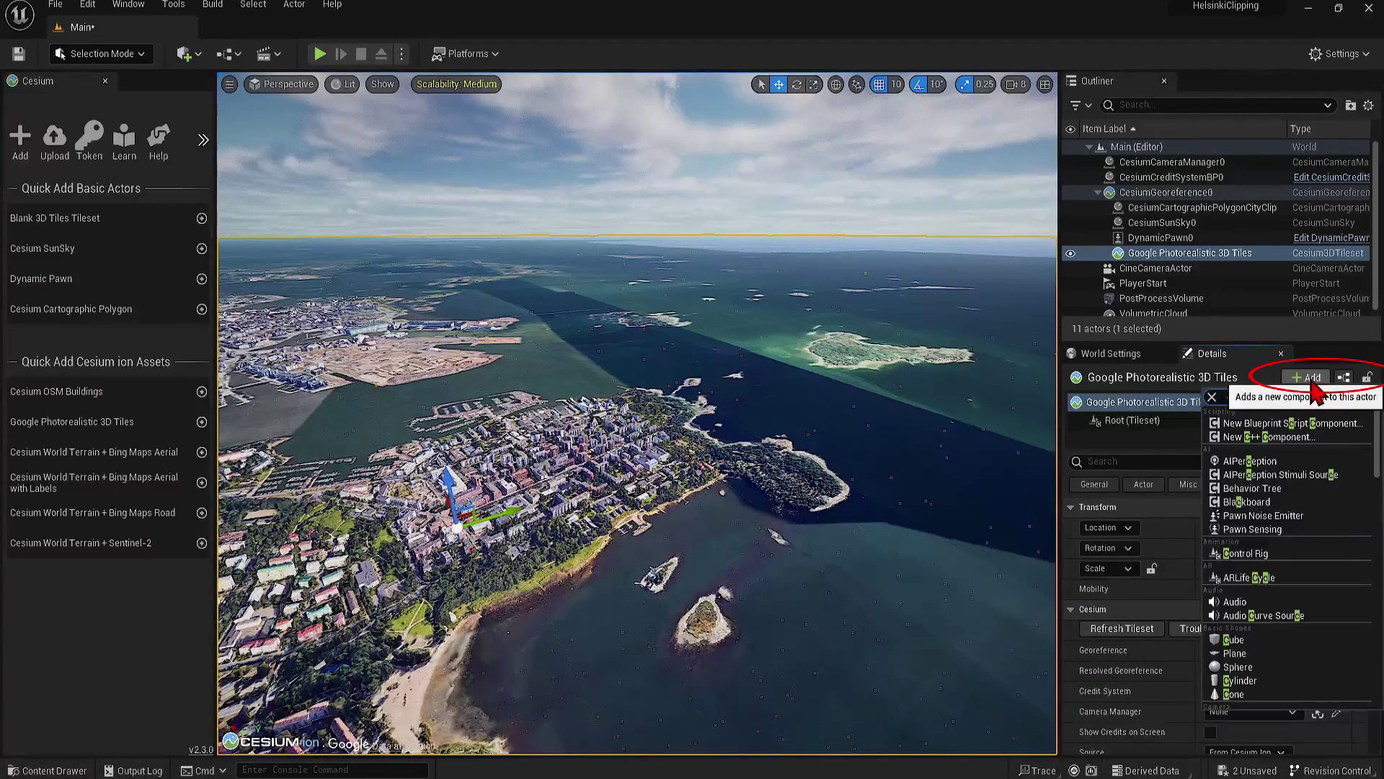
type("esiump")
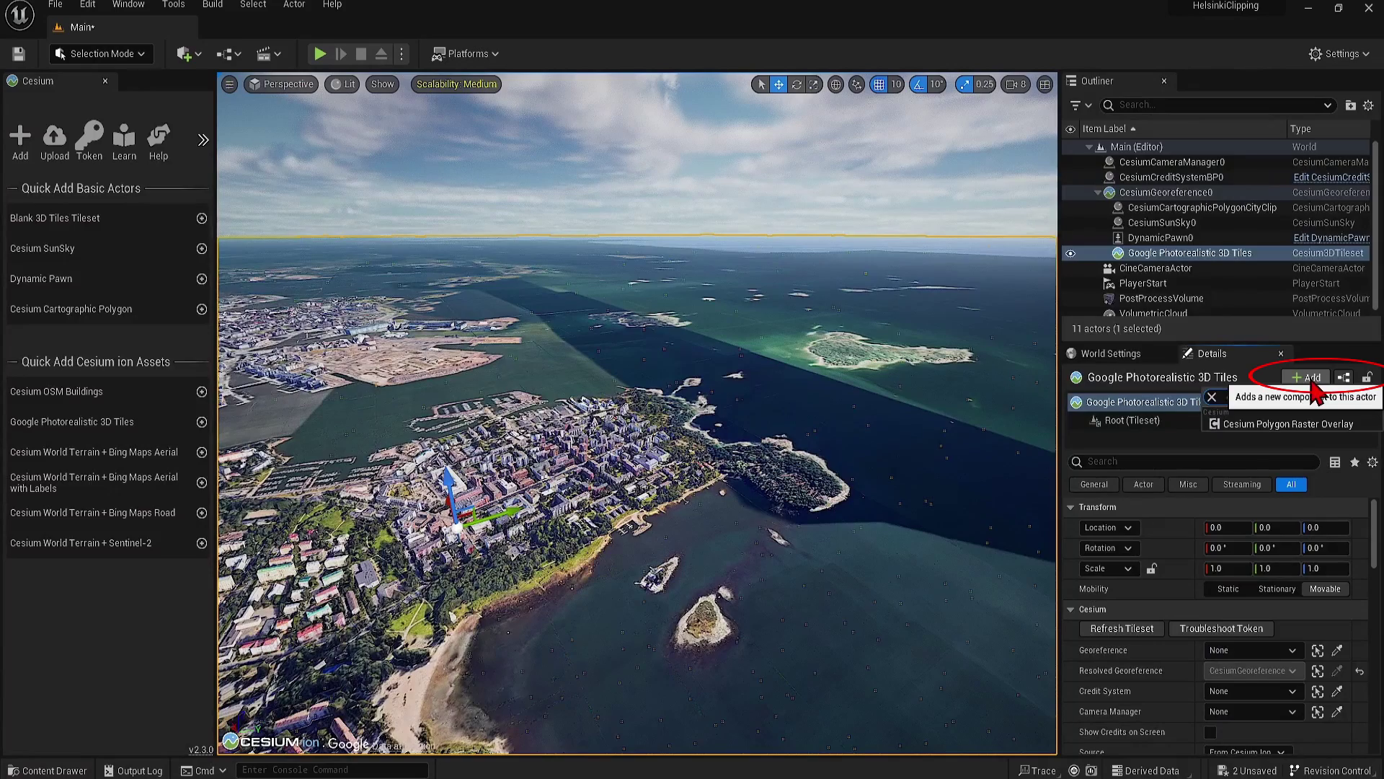
left_click(1290, 424)
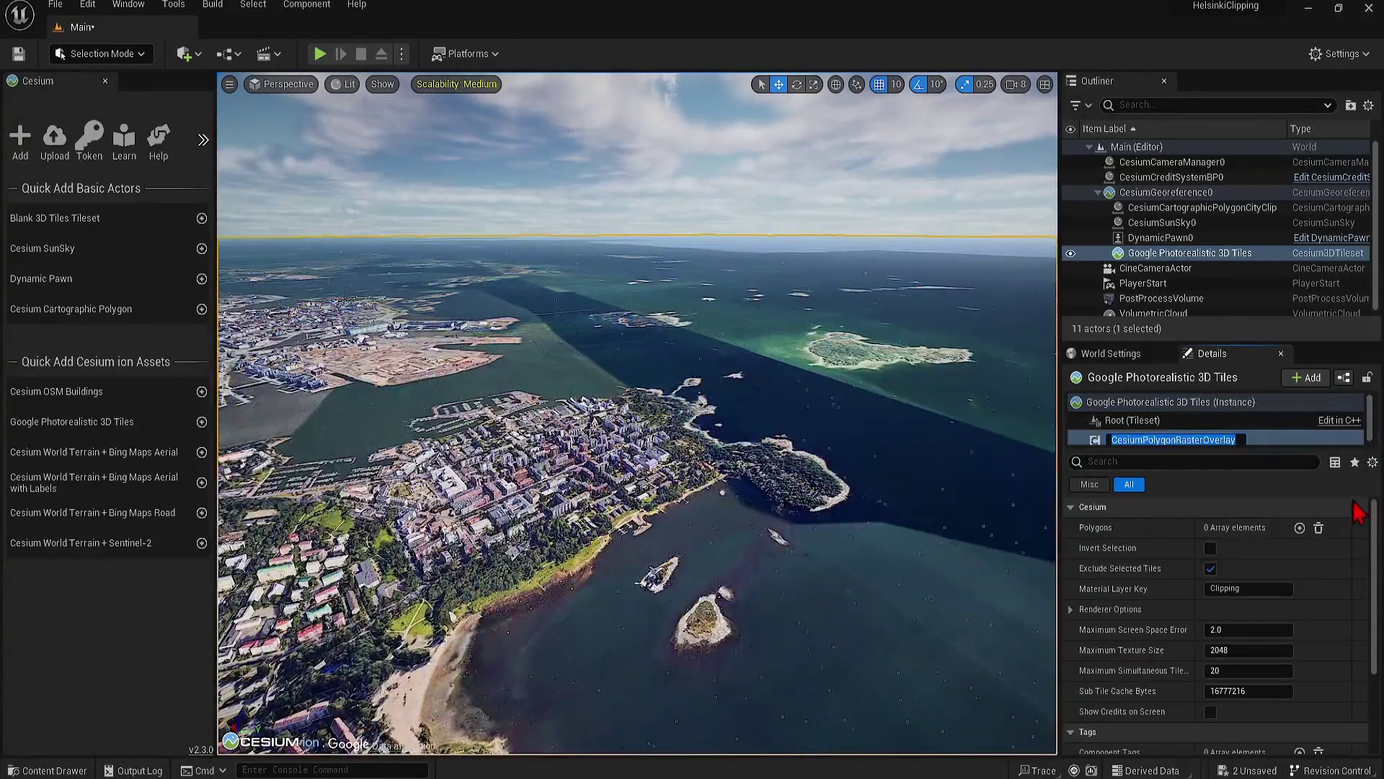
left_click(1118, 531)
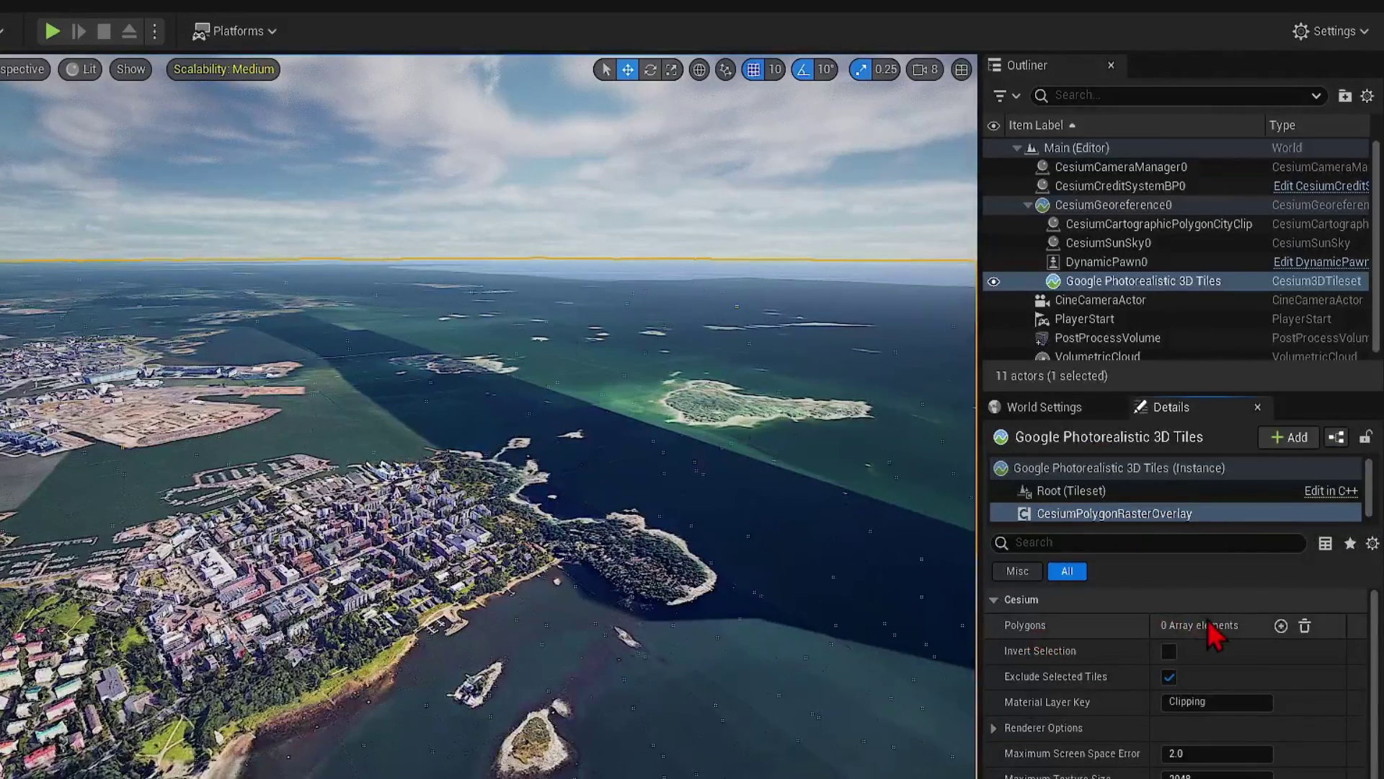
Step: Add an element to the raster overlay's Polygons array and assign CesiumCartographicPolygonCityClip to it
left_click(1281, 627)
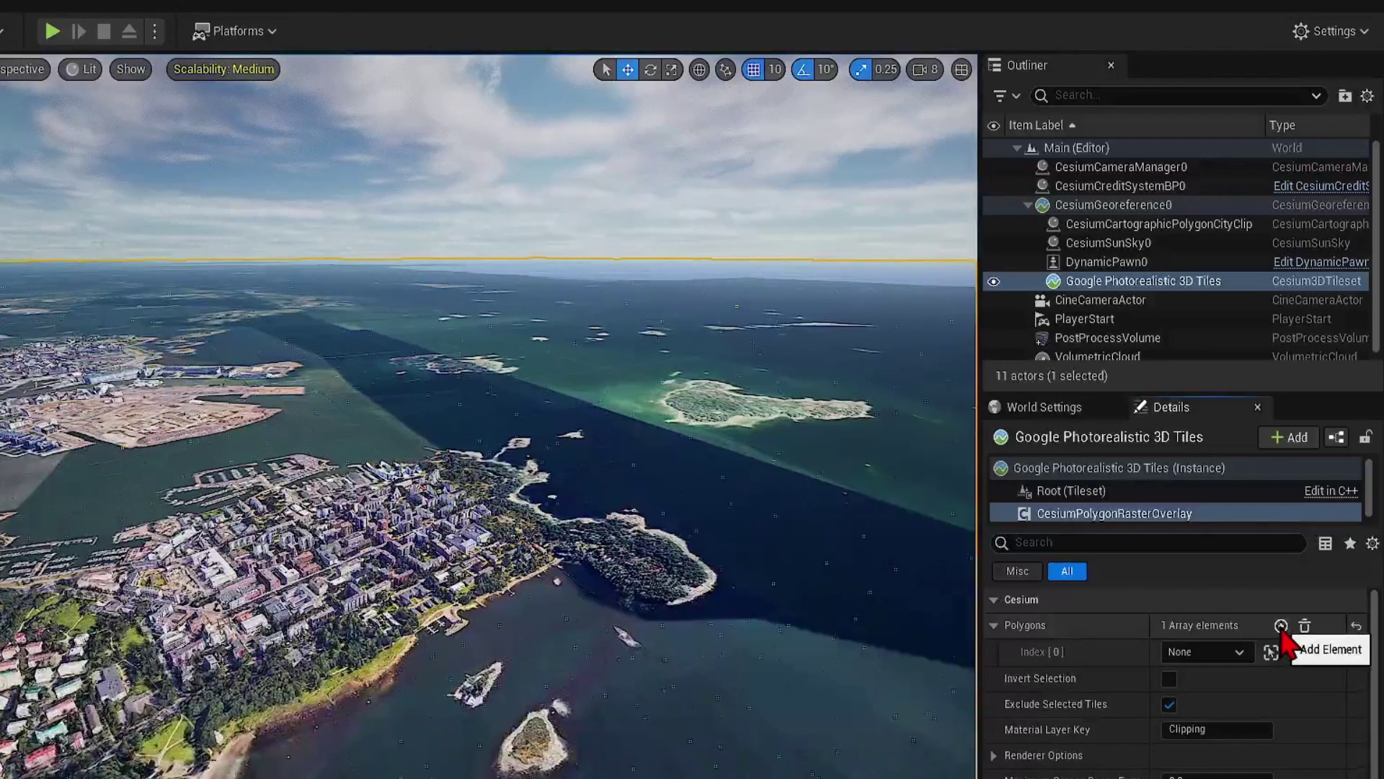
left_click(1239, 652)
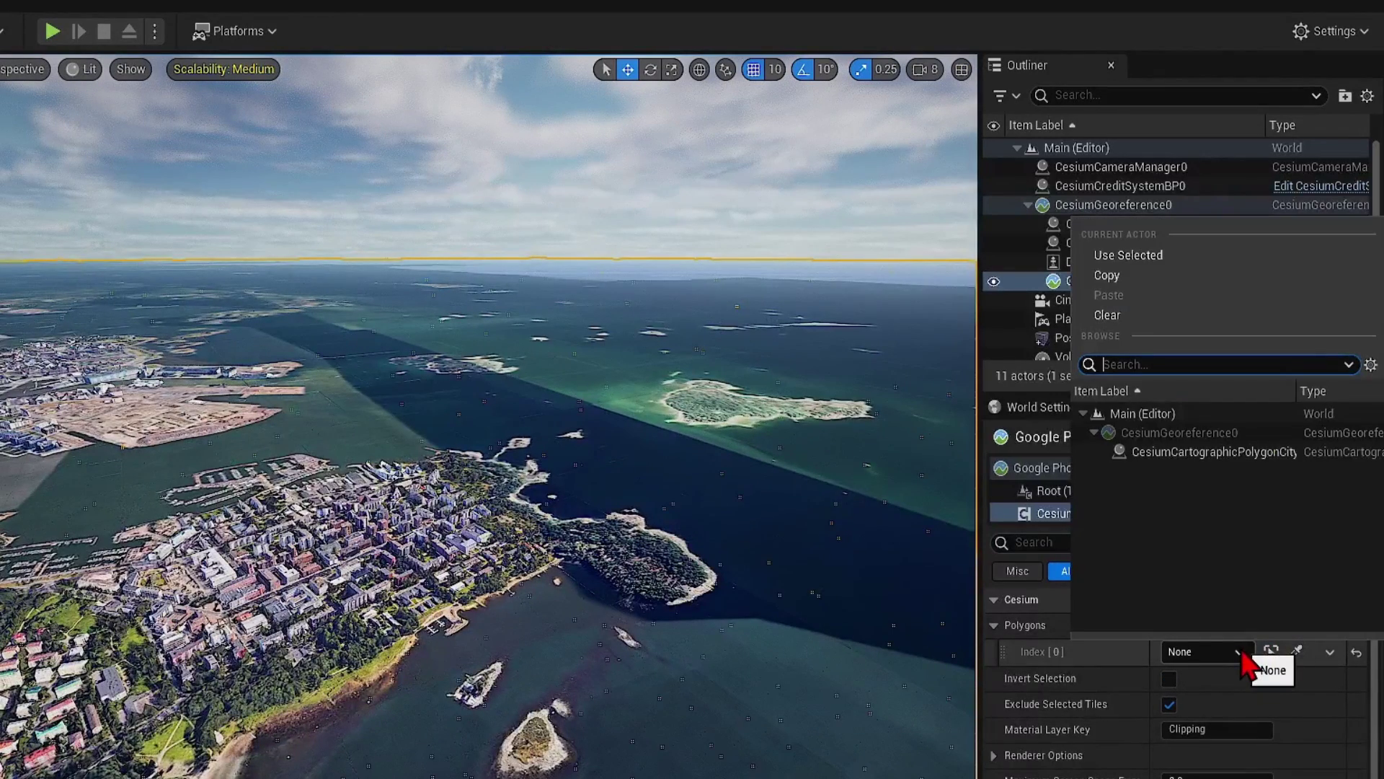
left_click(1257, 461)
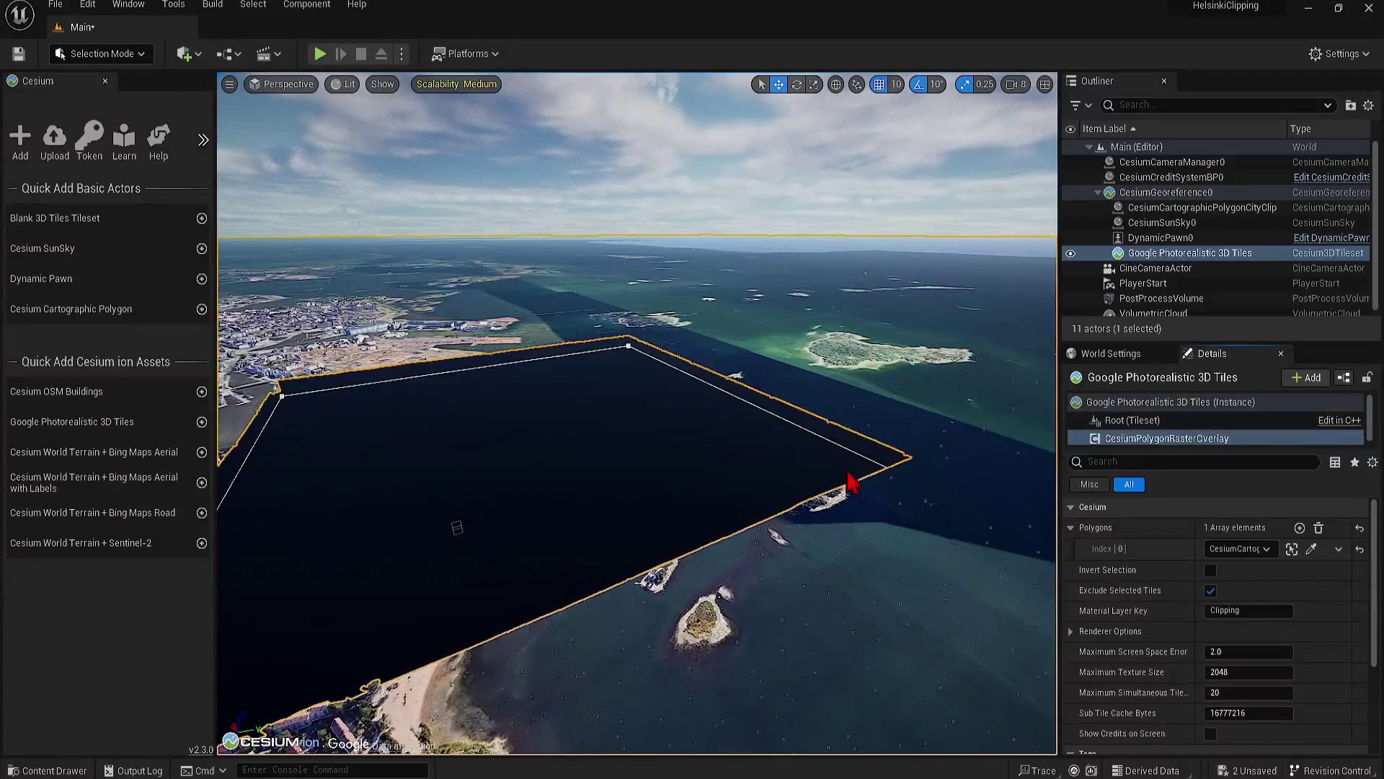
Step: Enable Invert Selection and disable Exclude Selected Tiles on the polygon raster overlay
right_click_drag(857, 491, 781, 509)
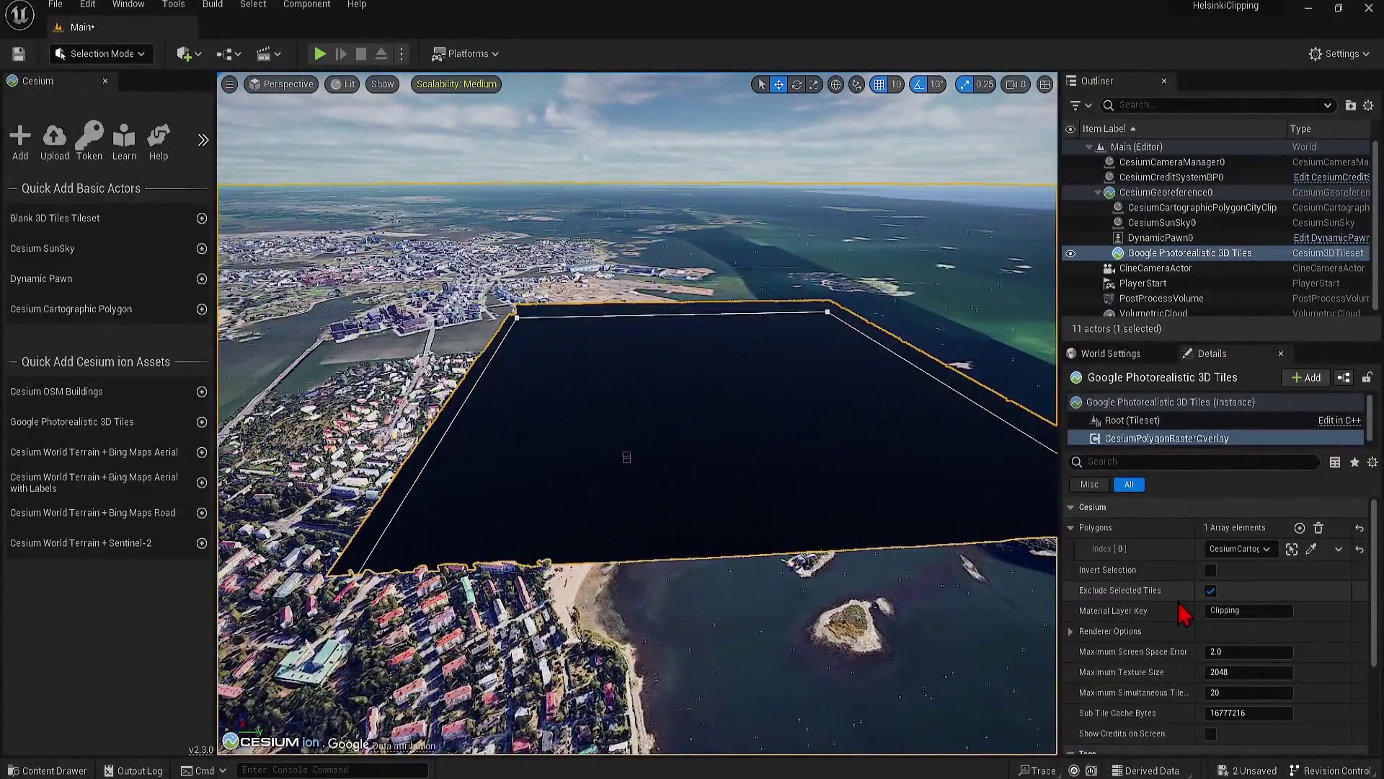
left_click(1211, 571)
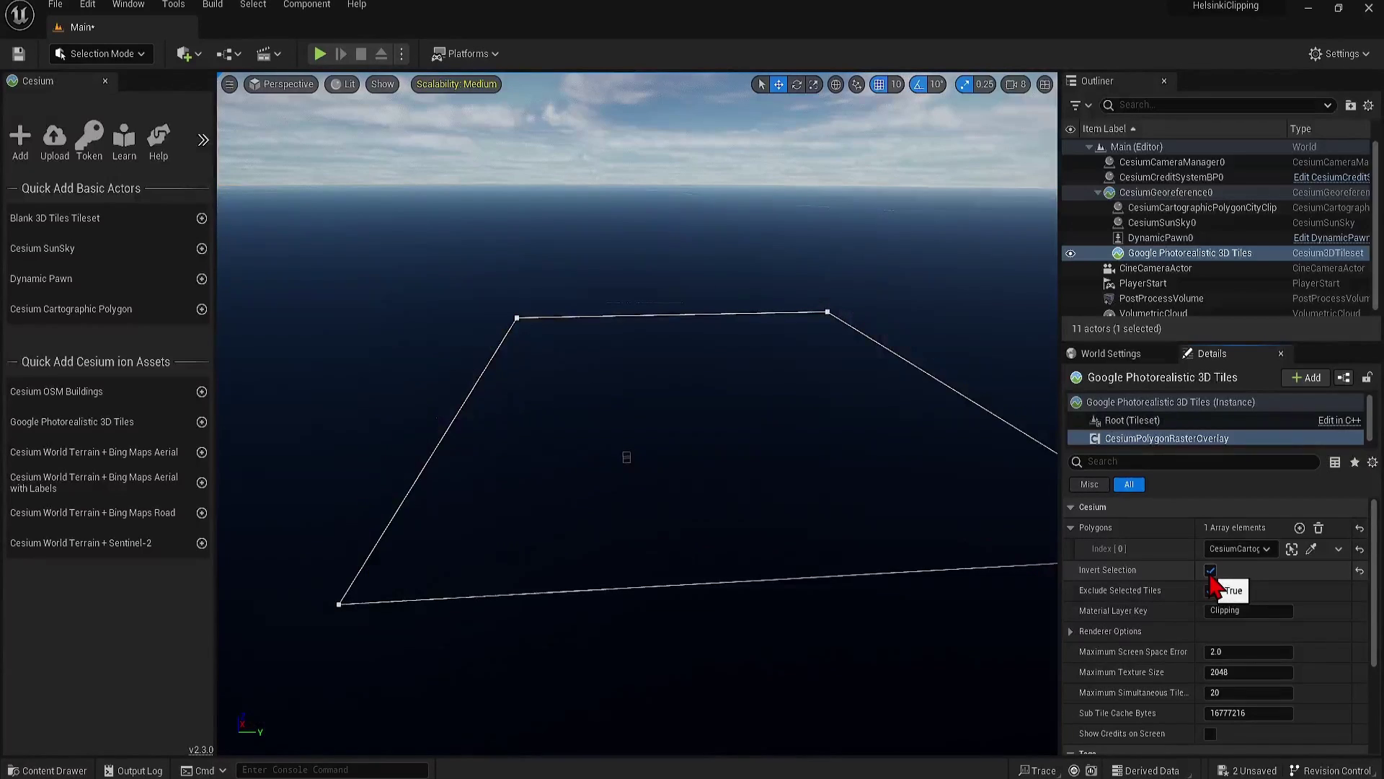
left_click(1214, 589)
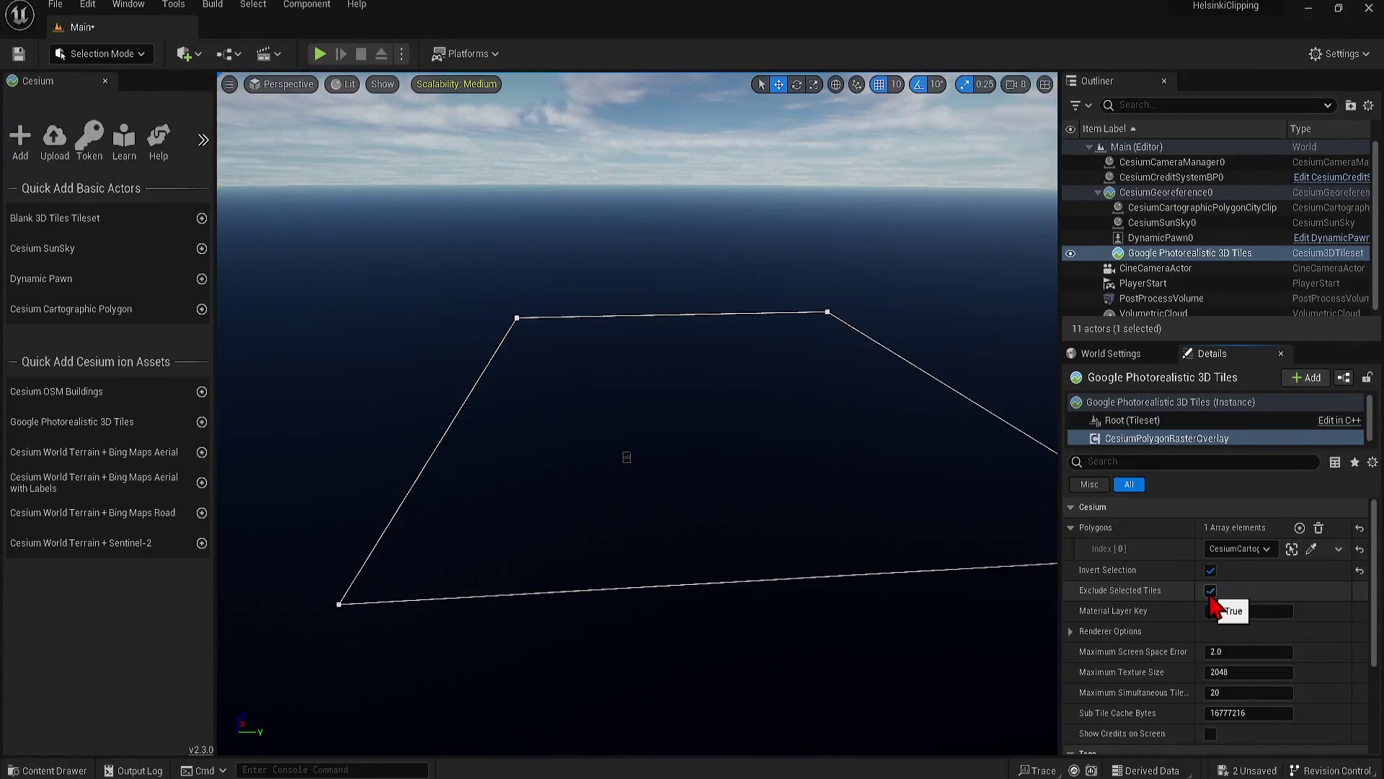
left_click(1210, 590)
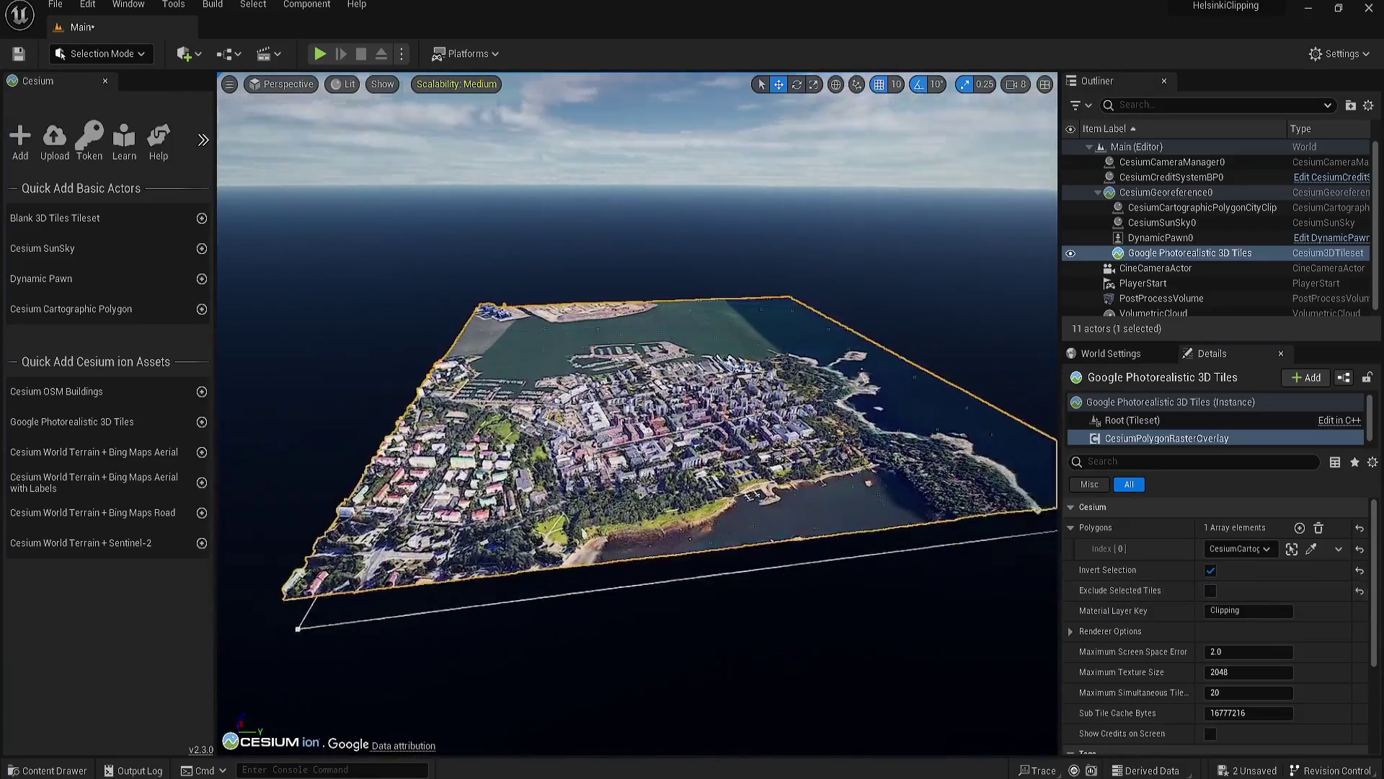
Step: Add a second Cesium Cartographic Polygon and move it along X outside the clipped city area, to about X -61280
right_click_drag(697, 570, 665, 572)
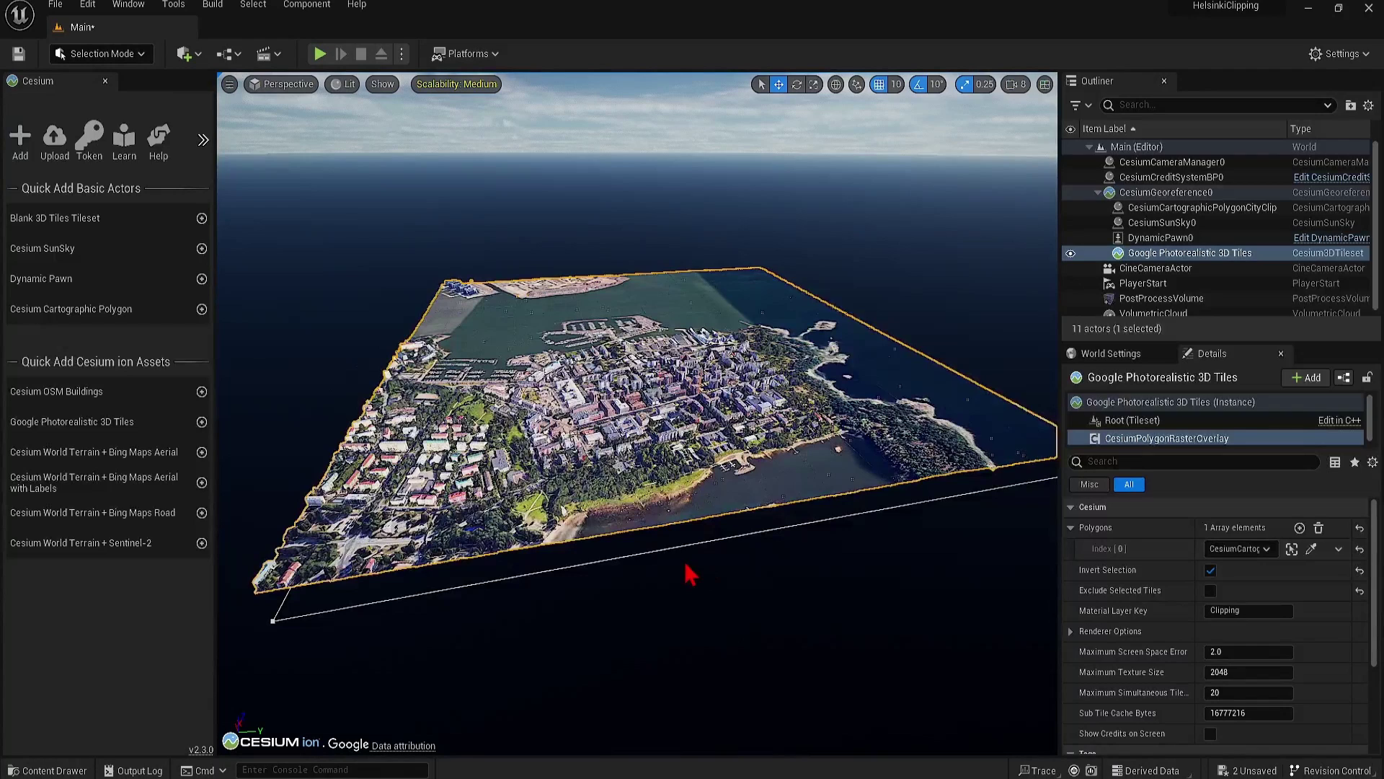
left_click(204, 312)
right_click_drag(593, 458, 692, 463)
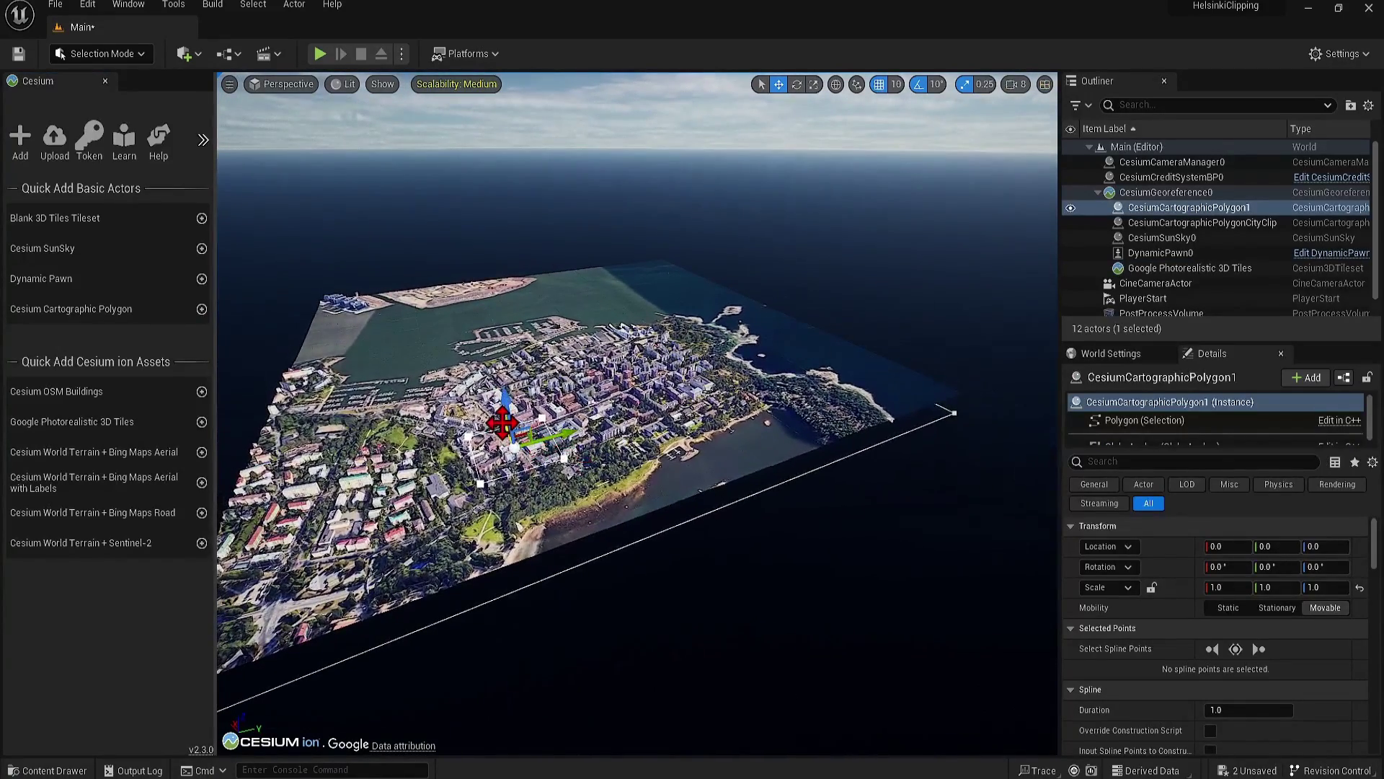
left_click_drag(500, 423, 597, 637)
right_click_drag(766, 448, 694, 494)
Step: Add a second element to the tileset's raster overlay Polygons array and assign CesiumCartographicPolygon1 to it
left_click(1183, 268)
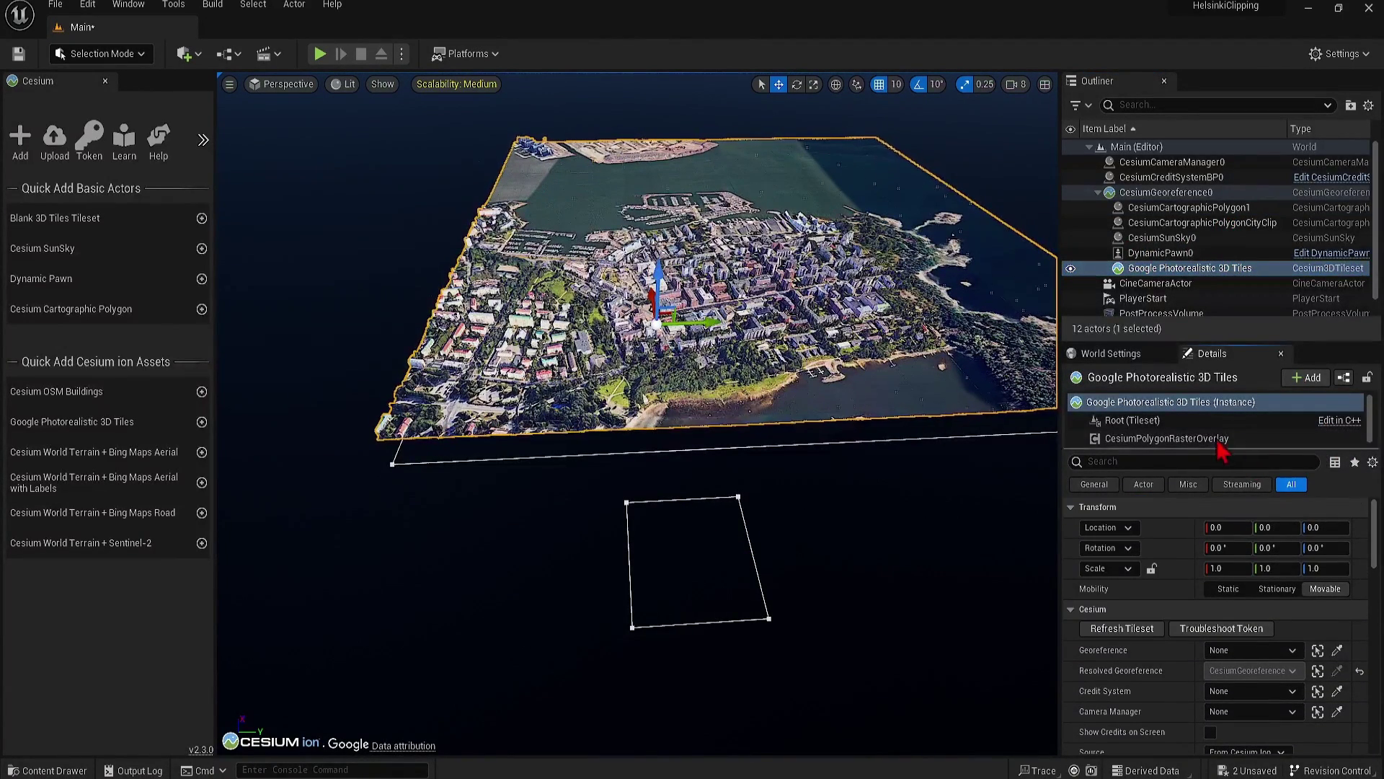
left_click(1182, 439)
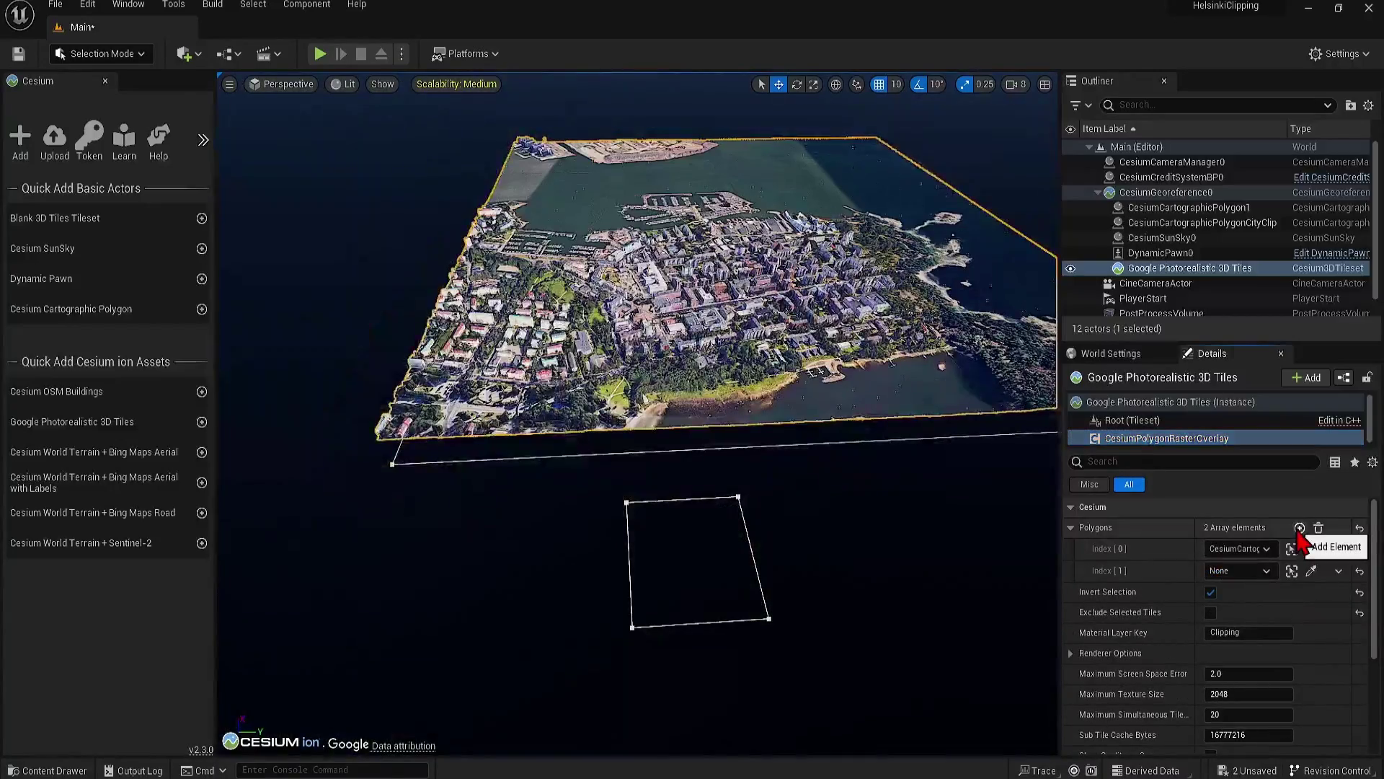
left_click(1299, 527)
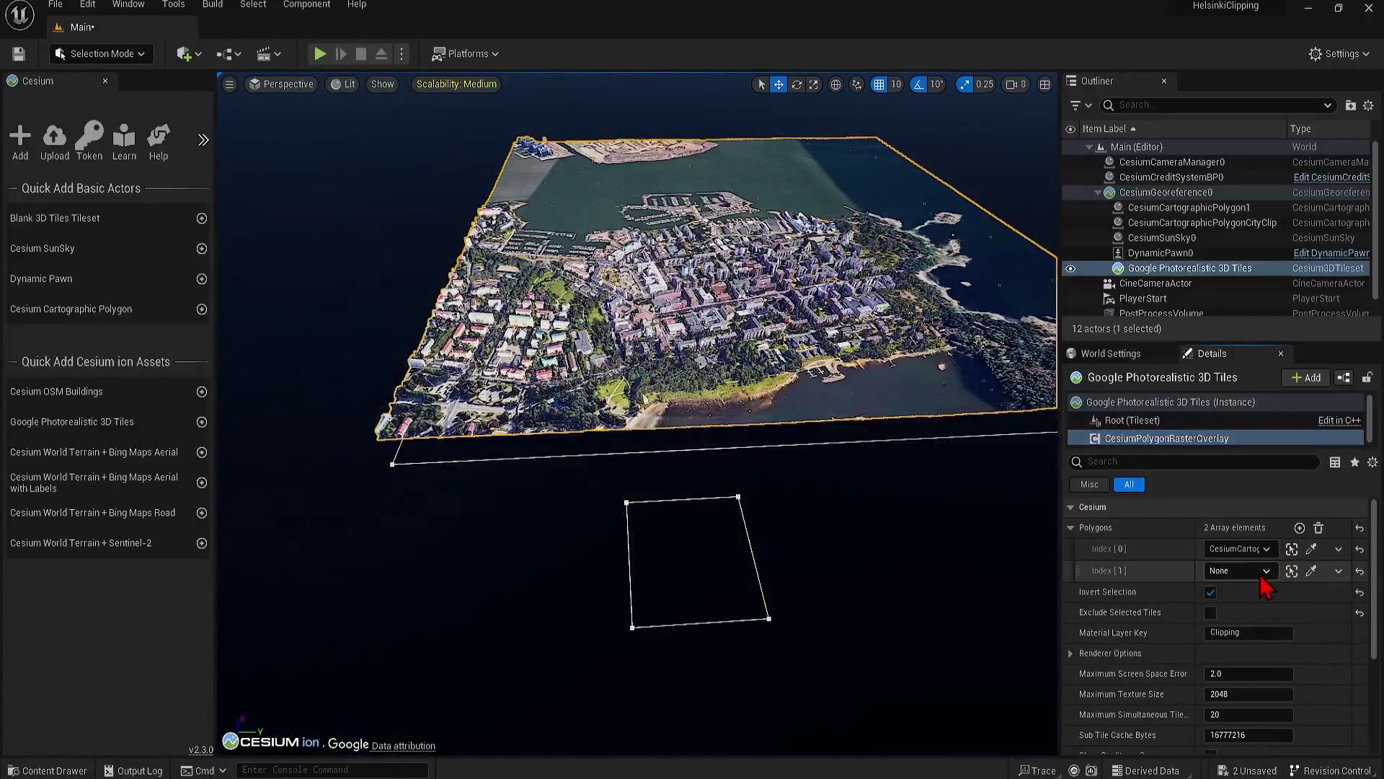
left_click(1265, 572)
left_click(1287, 427)
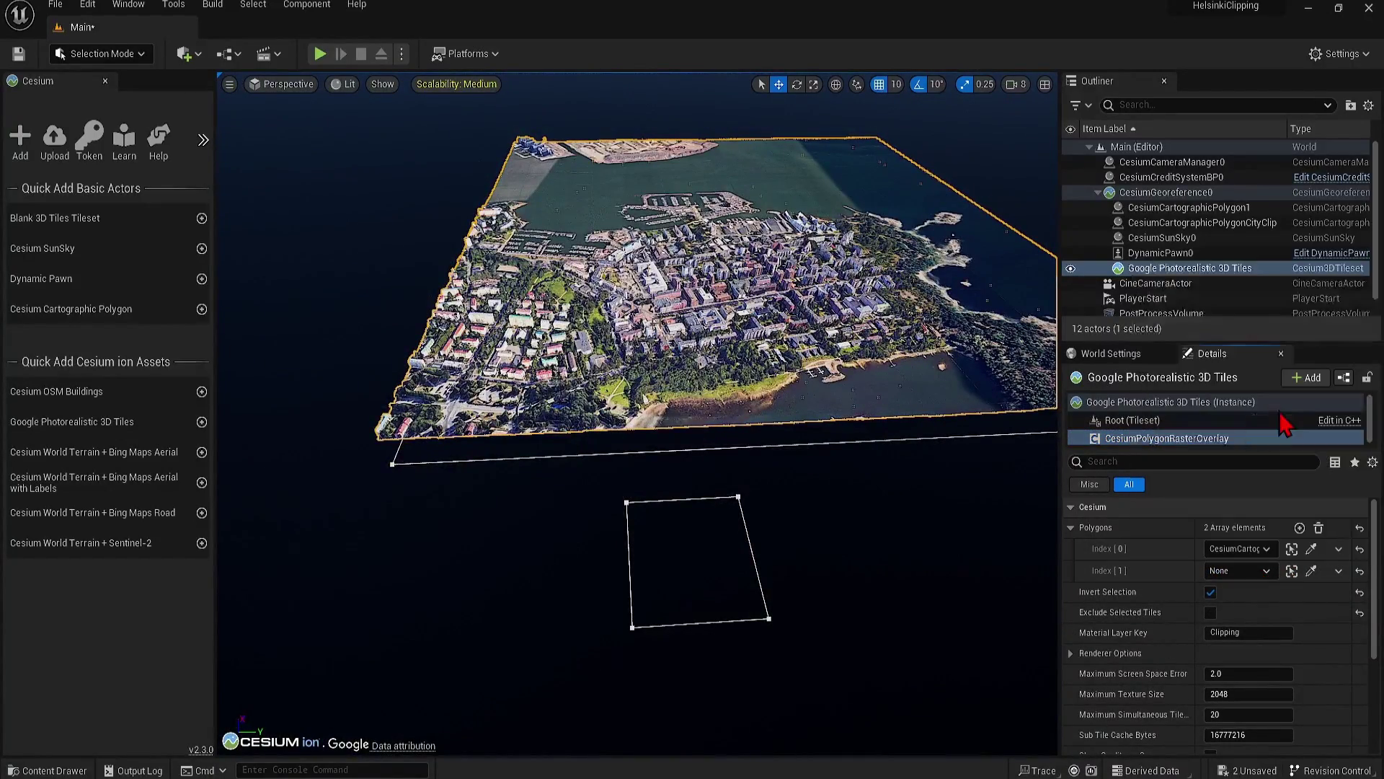
Step: Move the second cartographic polygon back along X onto the clipped city area, to about X 22290
mouse_move(807, 540)
right_mouse_down()
mouse_move(739, 497)
mouse_move(866, 484)
mouse_move(807, 539)
right_mouse_up()
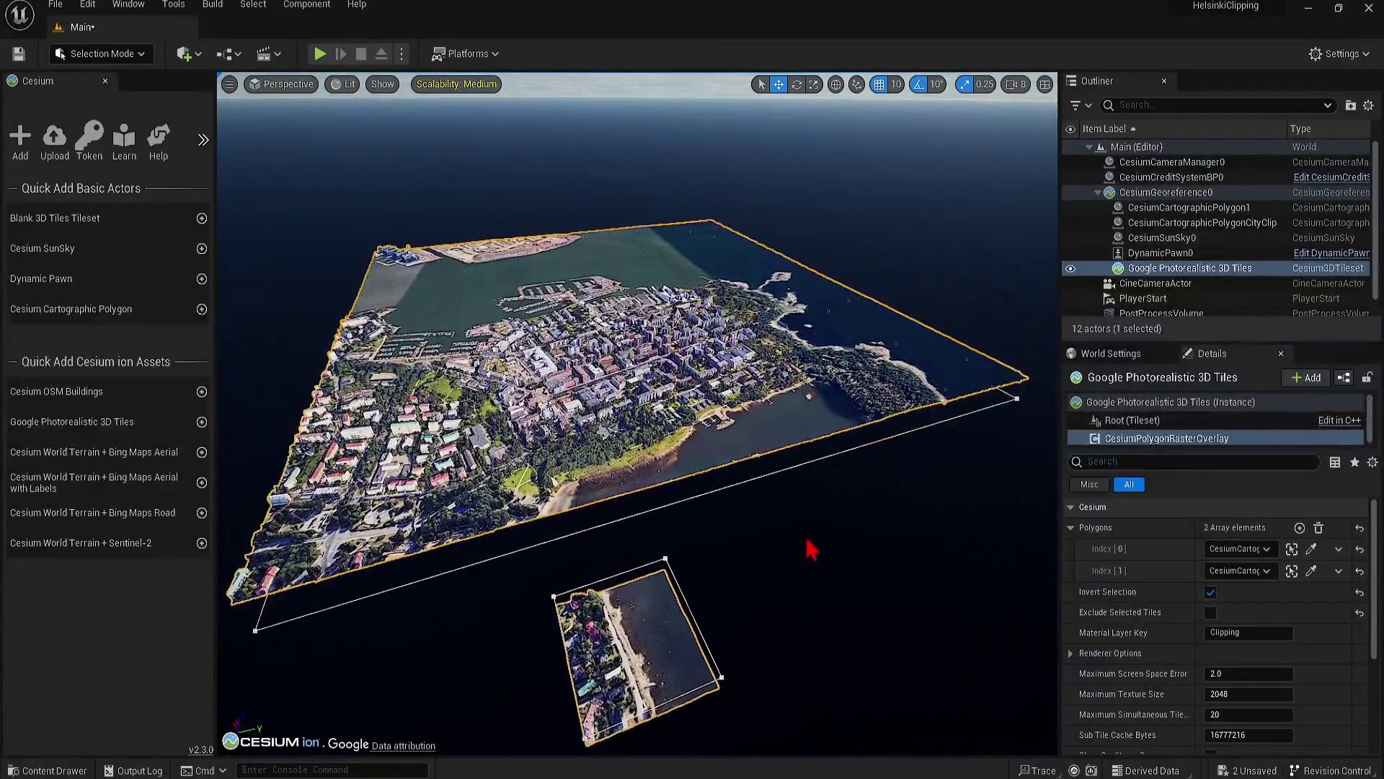
left_click(651, 564)
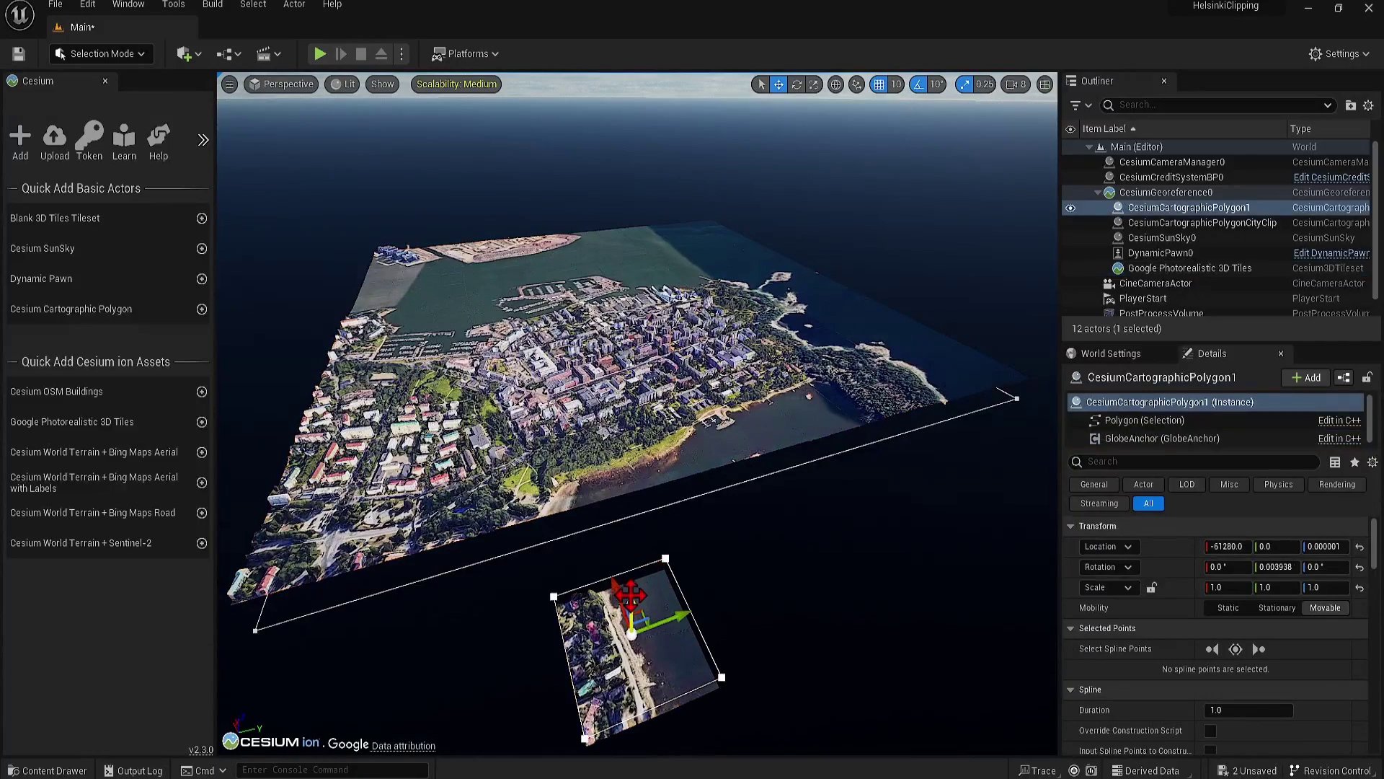
right_click_drag(761, 619, 635, 645)
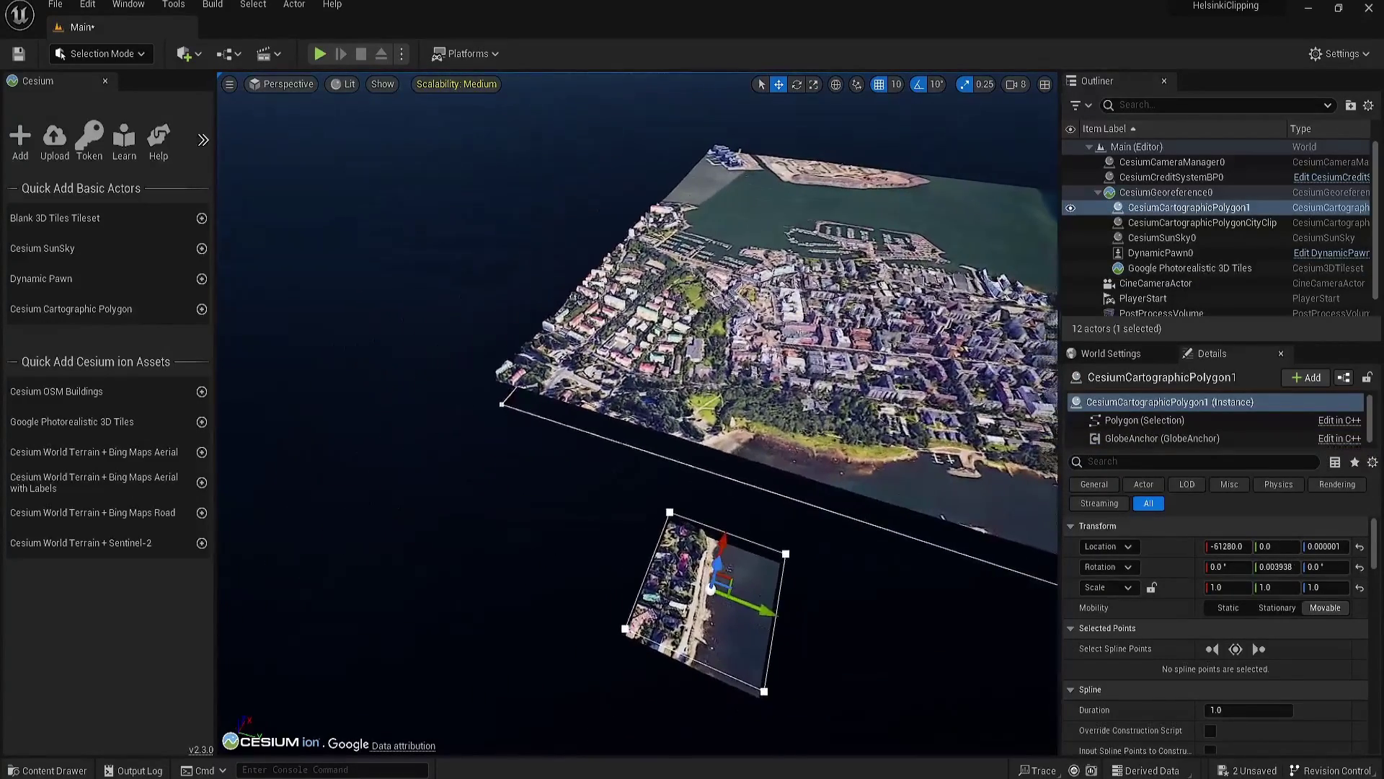
left_click_drag(727, 572, 786, 306)
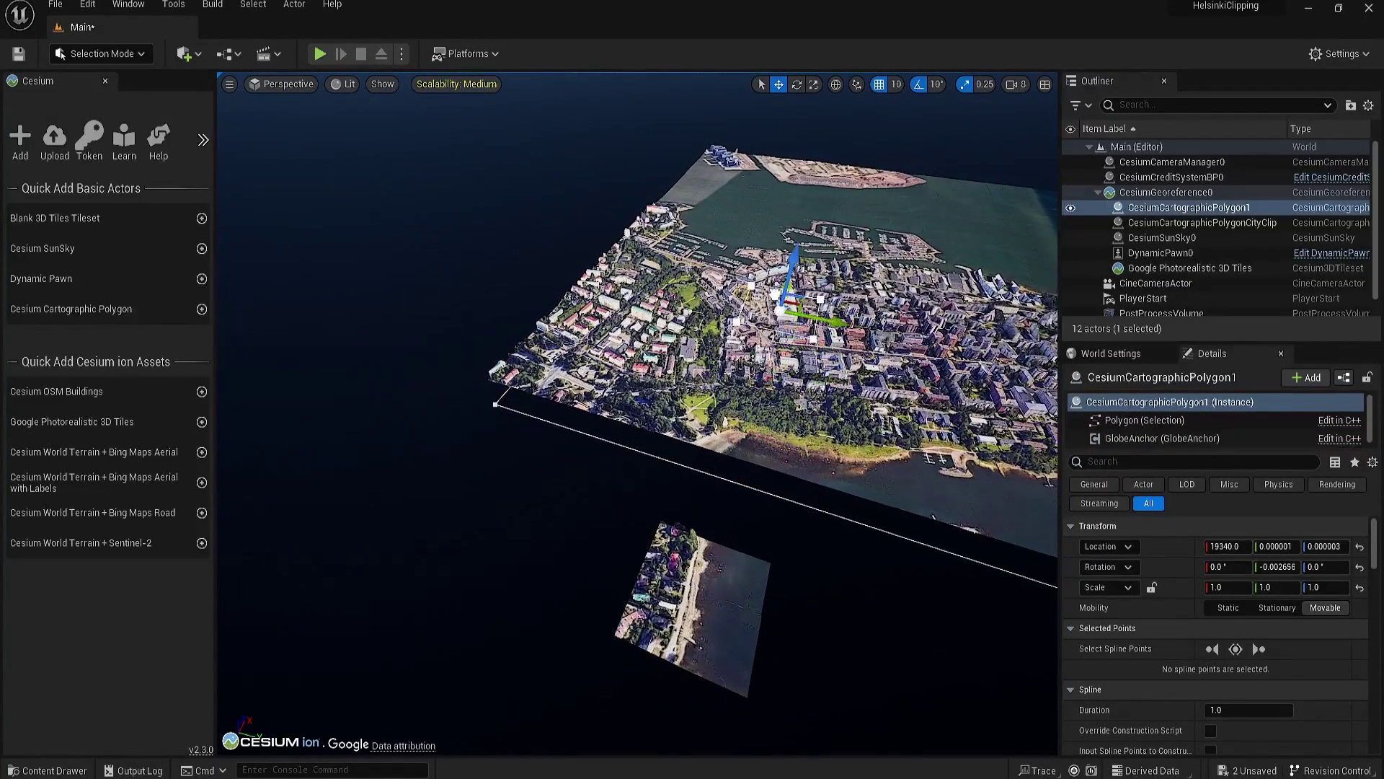
left_click(1198, 209)
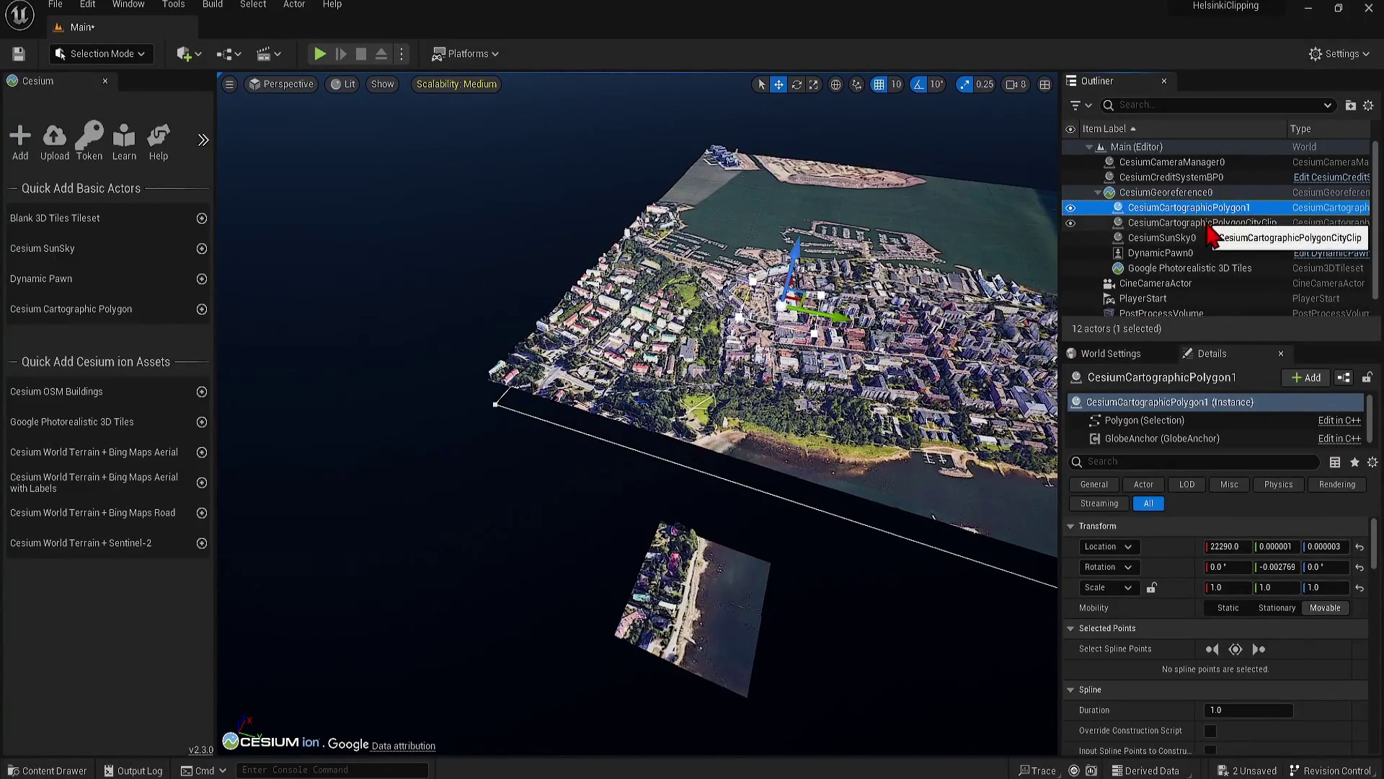
Step: Refresh the Google Photorealistic 3D Tiles tileset to apply the moved polygon to the clipping
left_click(1237, 269)
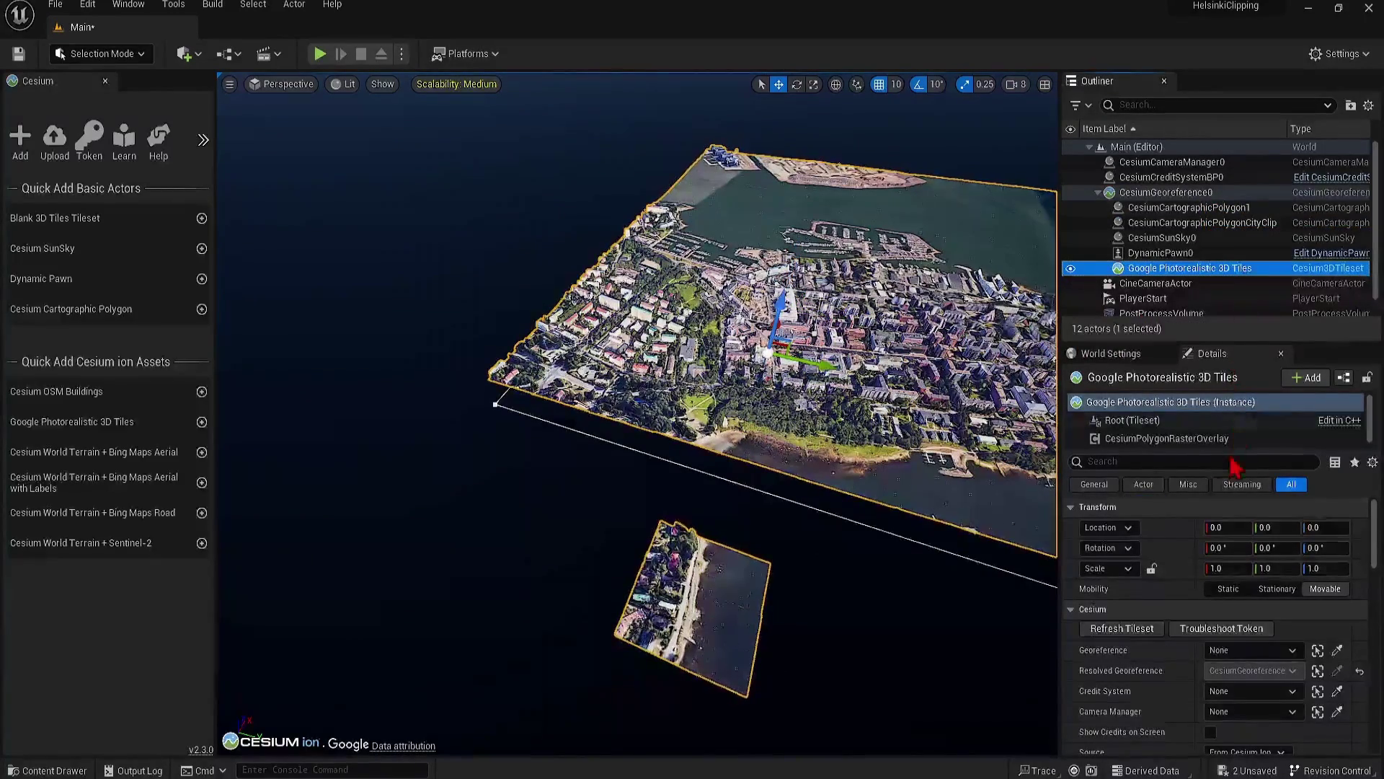
left_click(1150, 626)
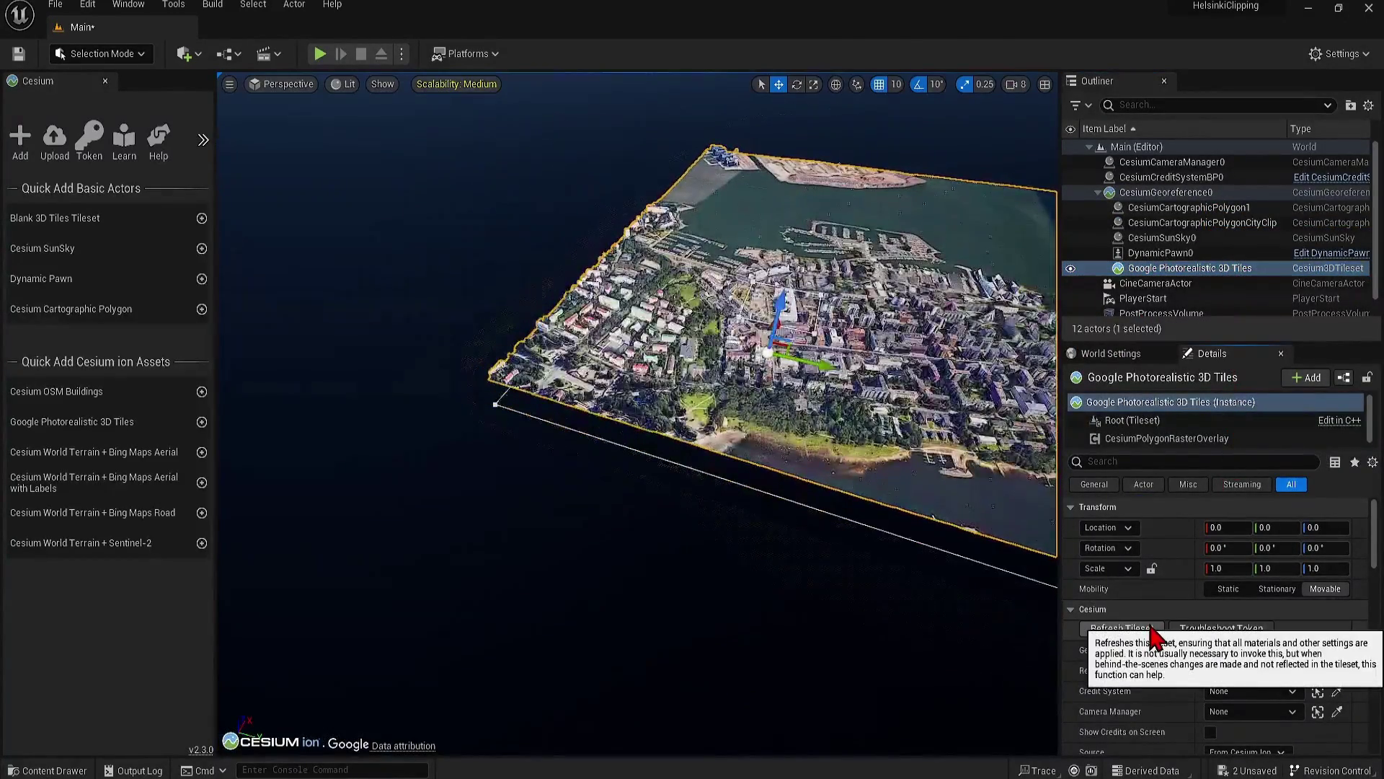
right_click_drag(521, 460, 620, 411)
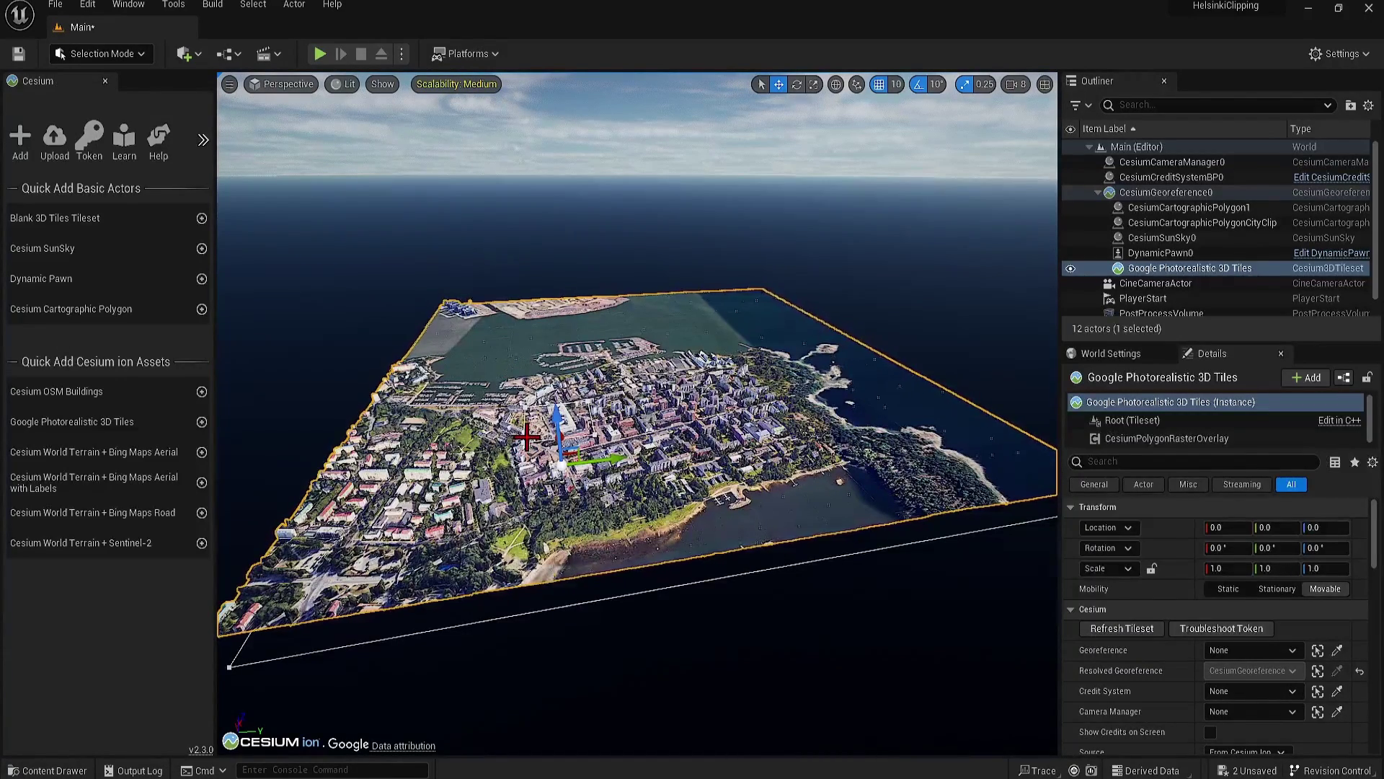
Step: Rename the CesiumCartographicPolygon1 actor to CesiumCartographicPolygonInteriorClip
left_click(1253, 215)
right_click(1253, 215)
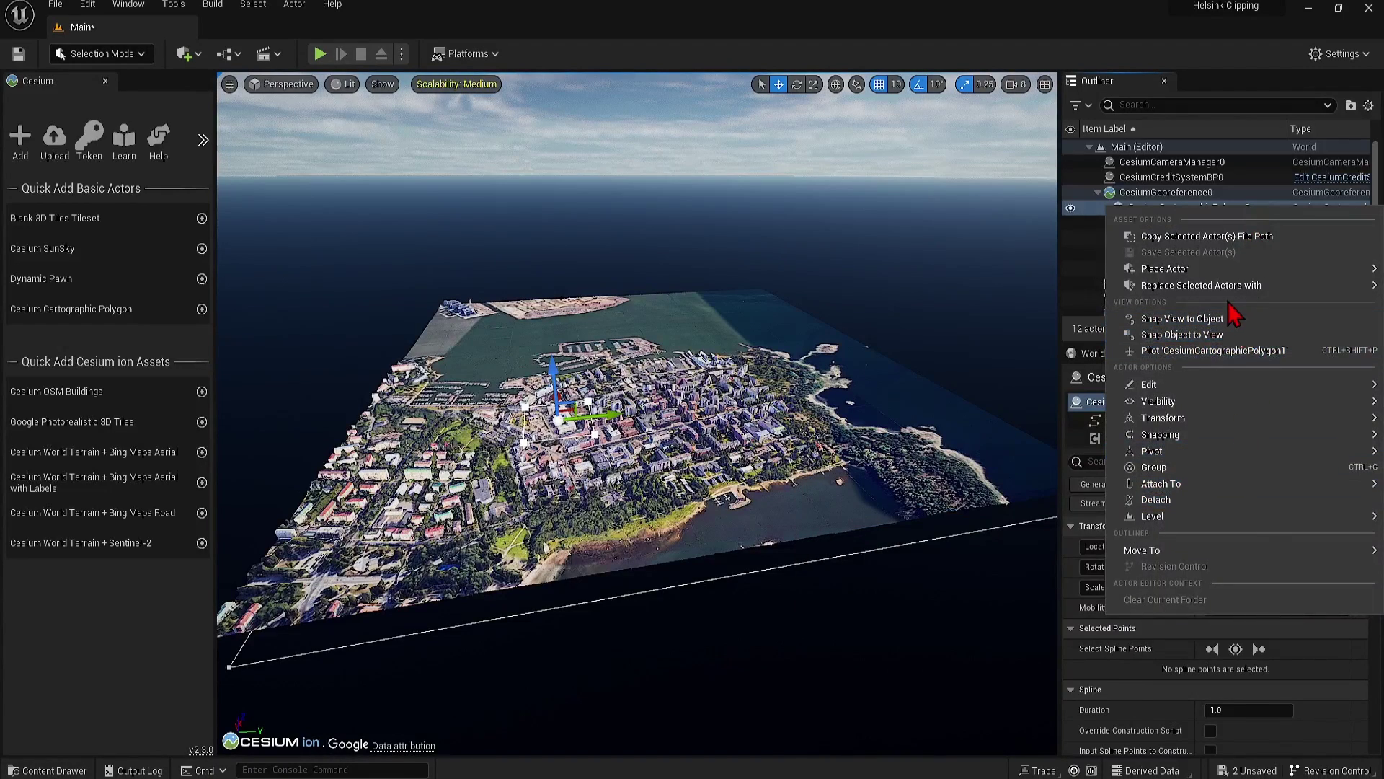
mouse_move(1214, 388)
left_click(1028, 477)
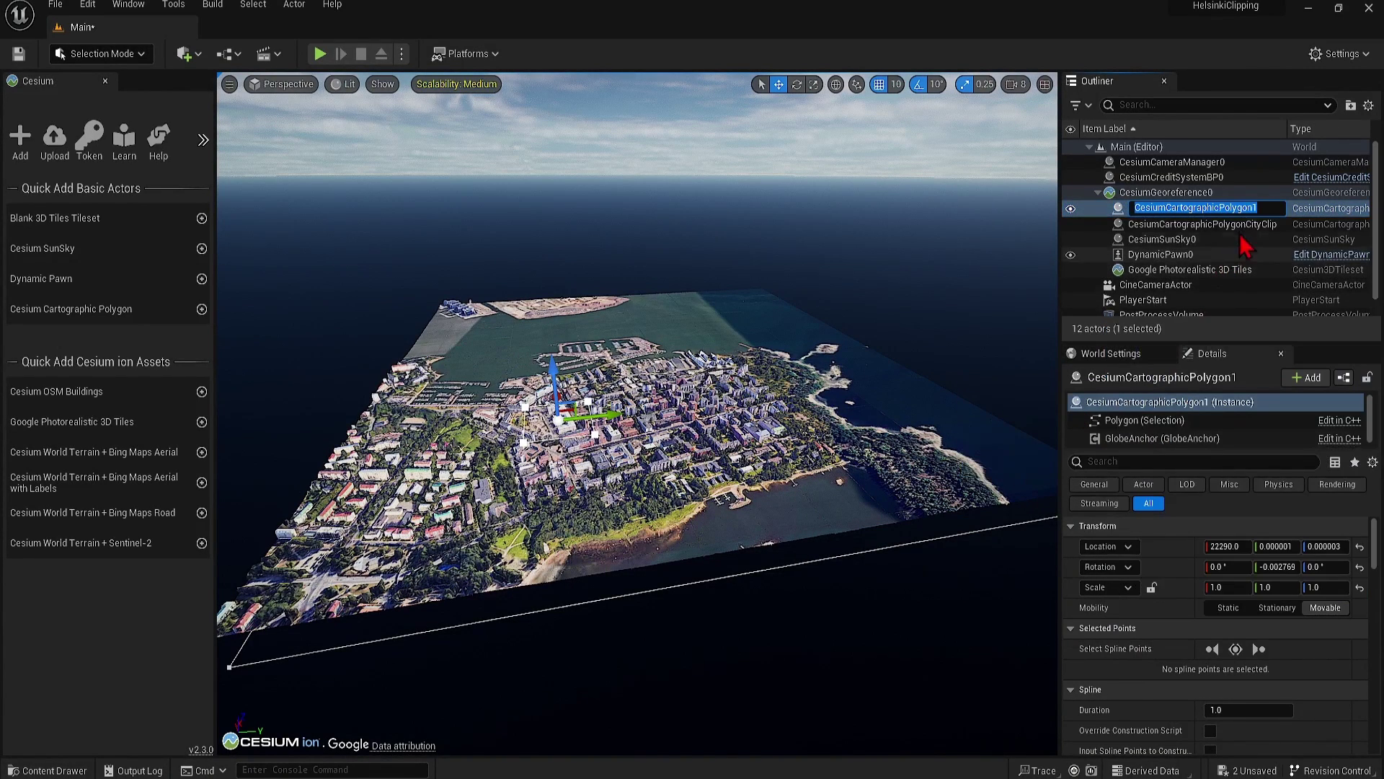
left_click(1258, 207)
type("I")
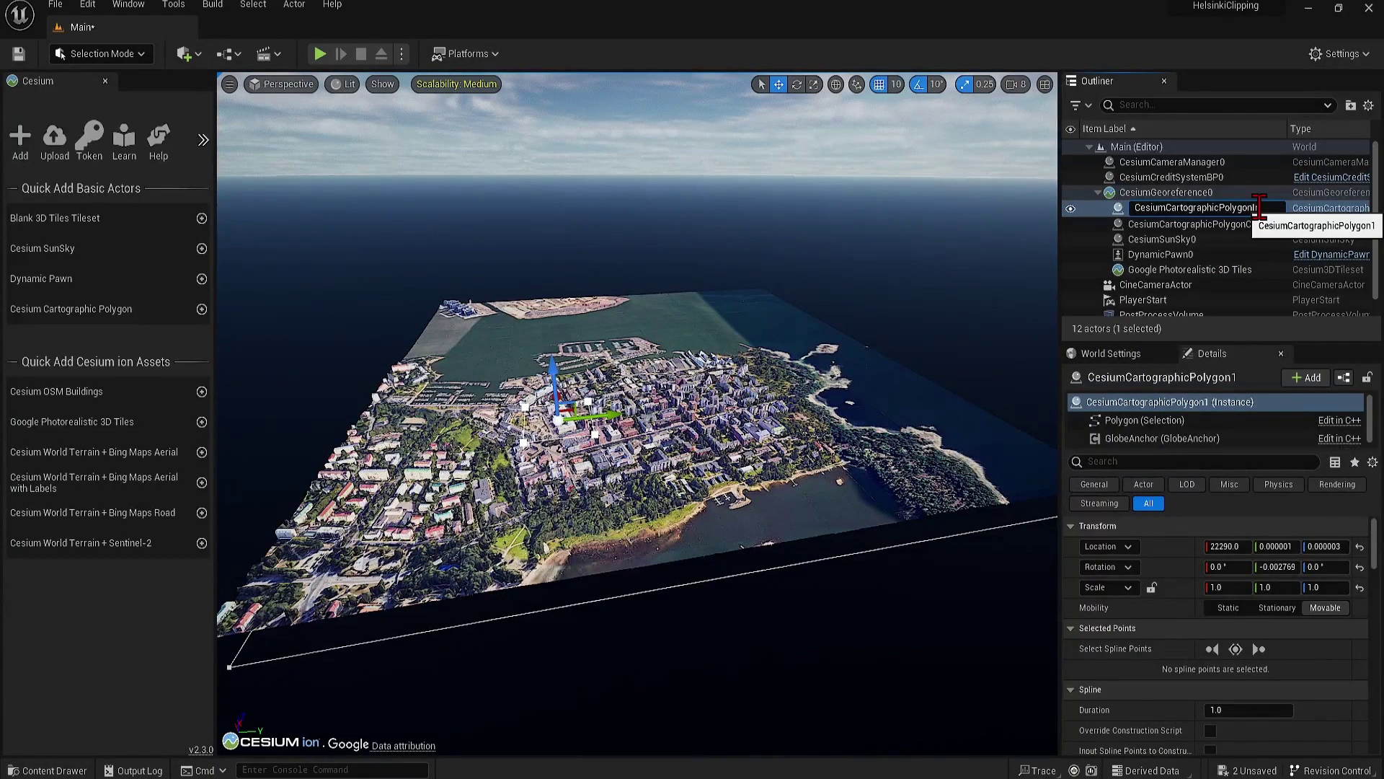
type("nteriorClip")
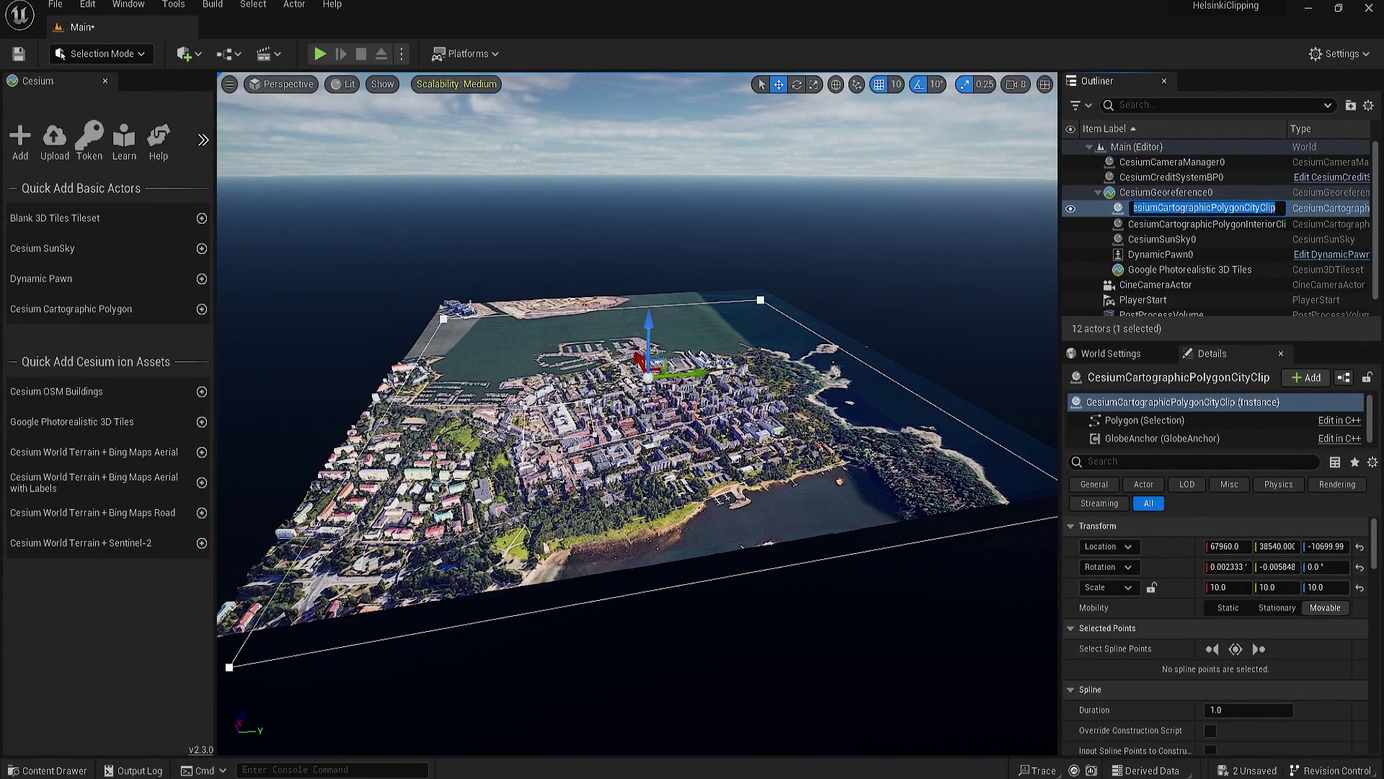
Step: Search the project content for "cesiumthreeoverla" and open the layer parameters of the MI_CesiumThreeOverlaysAndClipping material instance
left_click(48, 770)
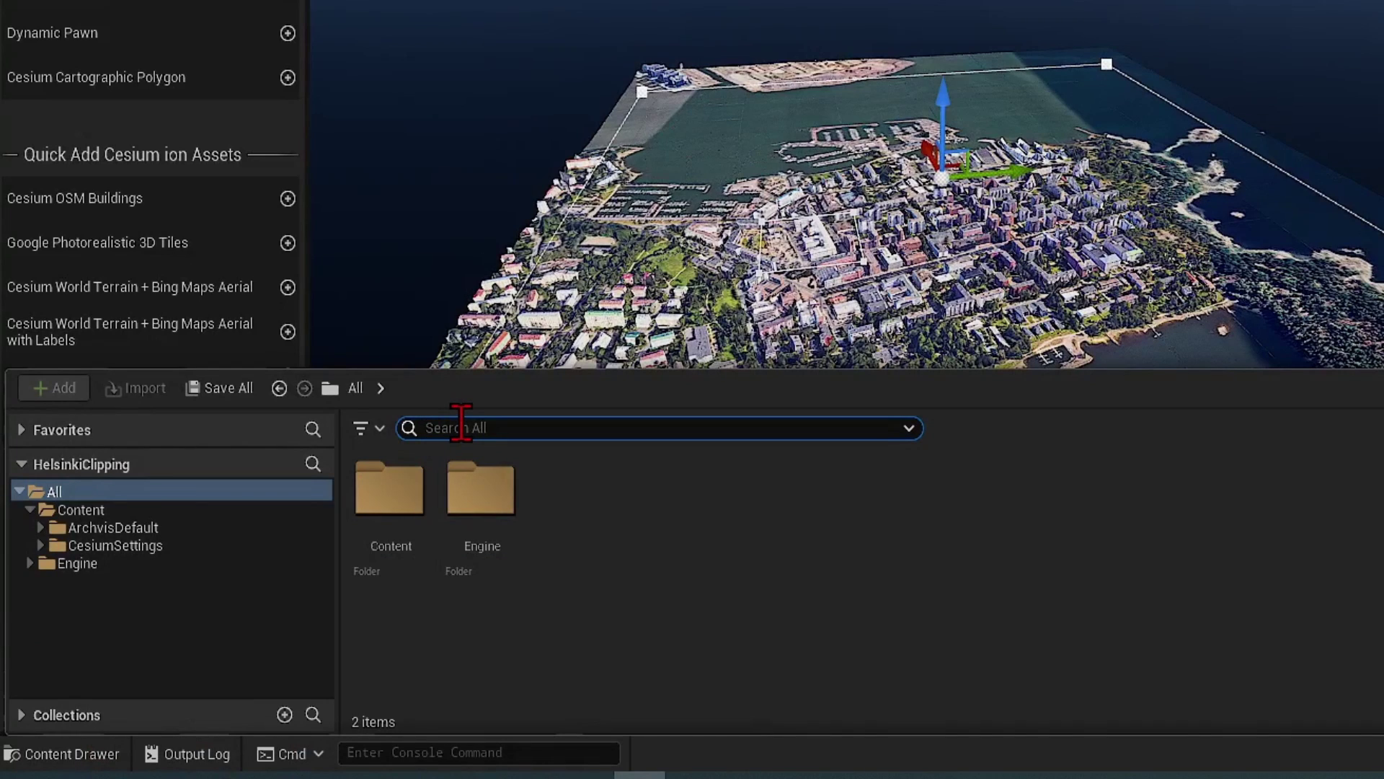
type("cesiumthreeoverla")
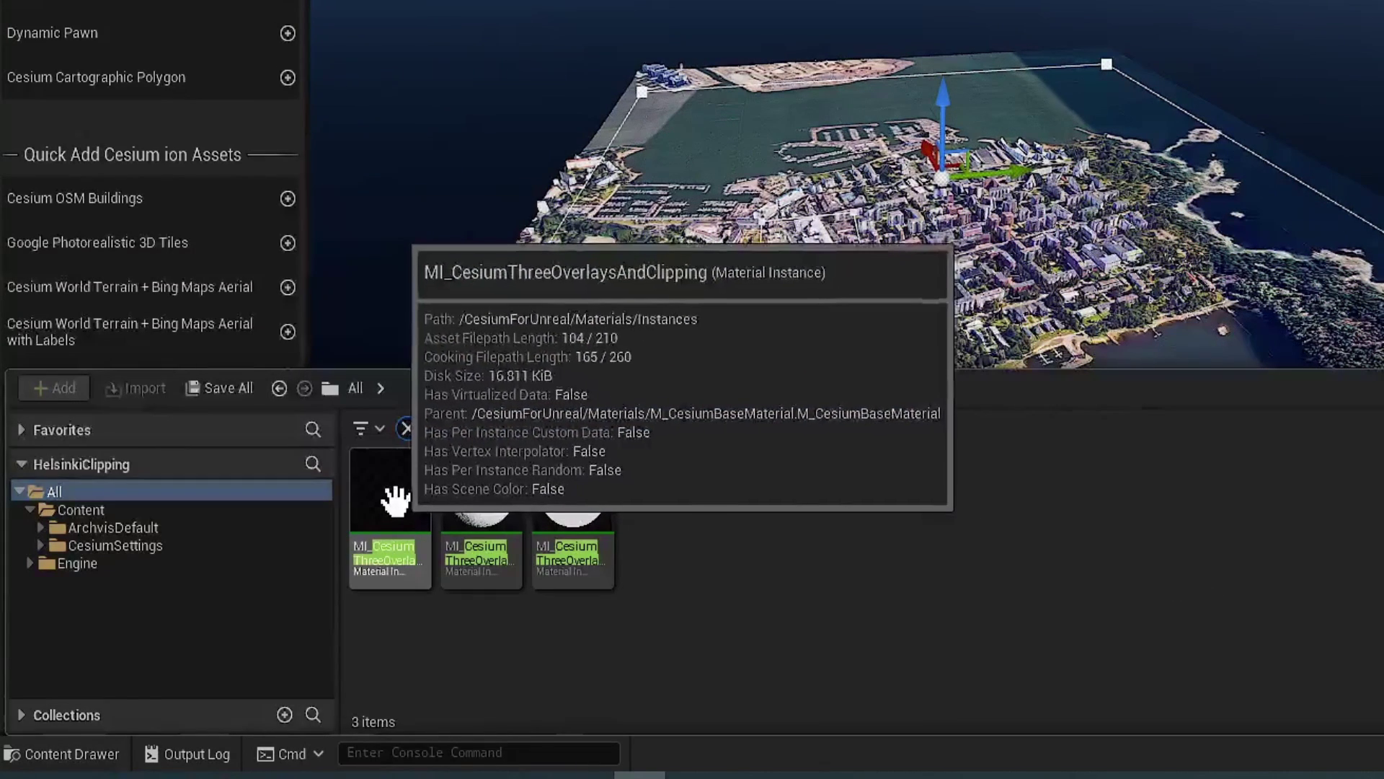
double_click(390, 498)
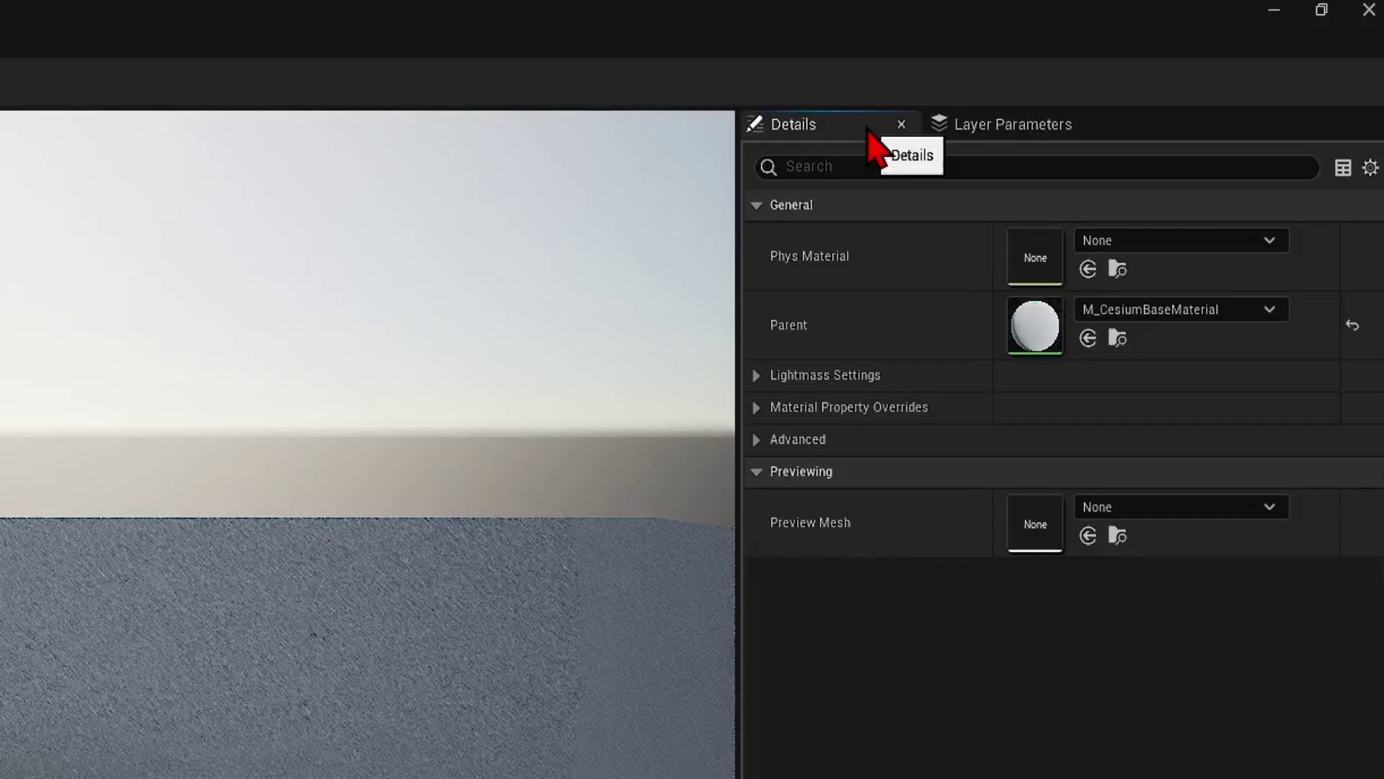
left_click(1009, 135)
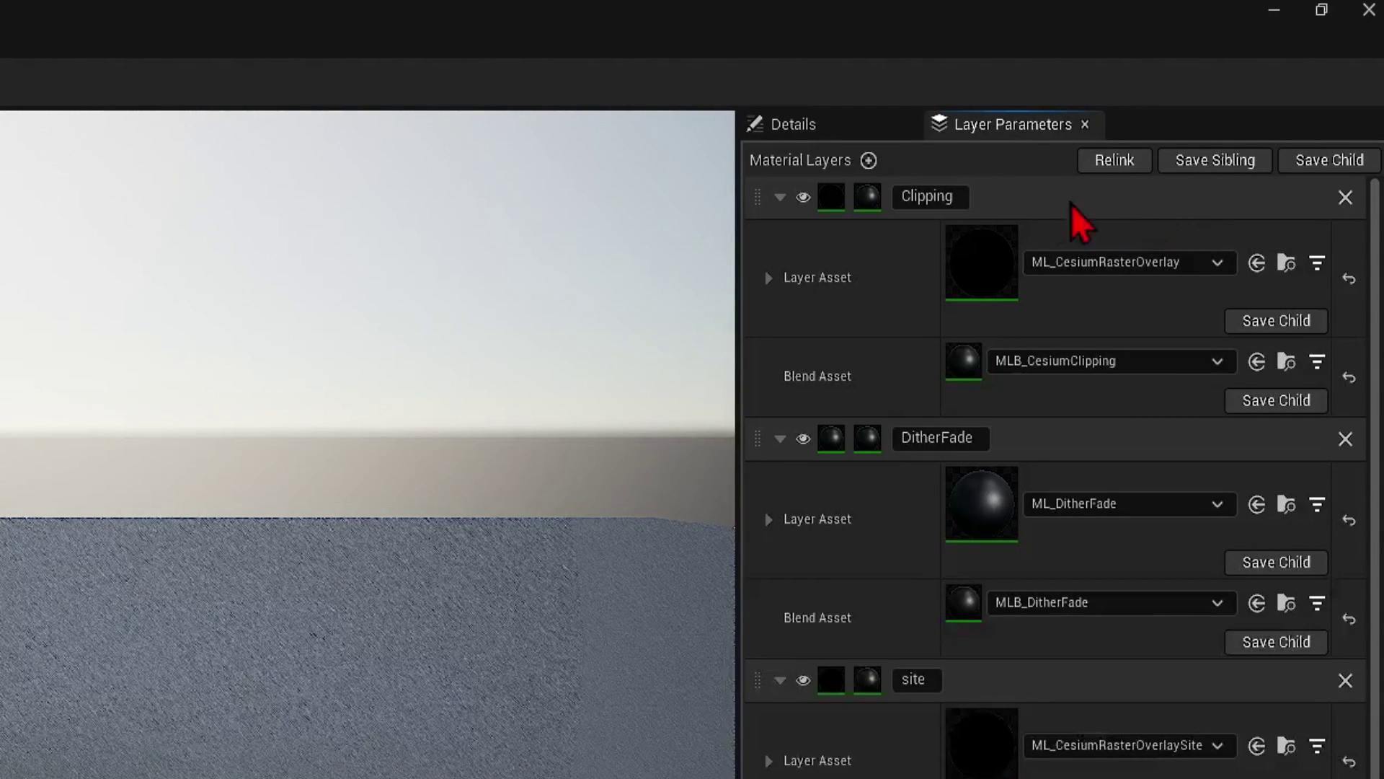
Step: Add a material layer that uses MLB_CesiumClipping as its blend asset and ML_CesiumRasterOverlay as its layer asset
left_click(869, 161)
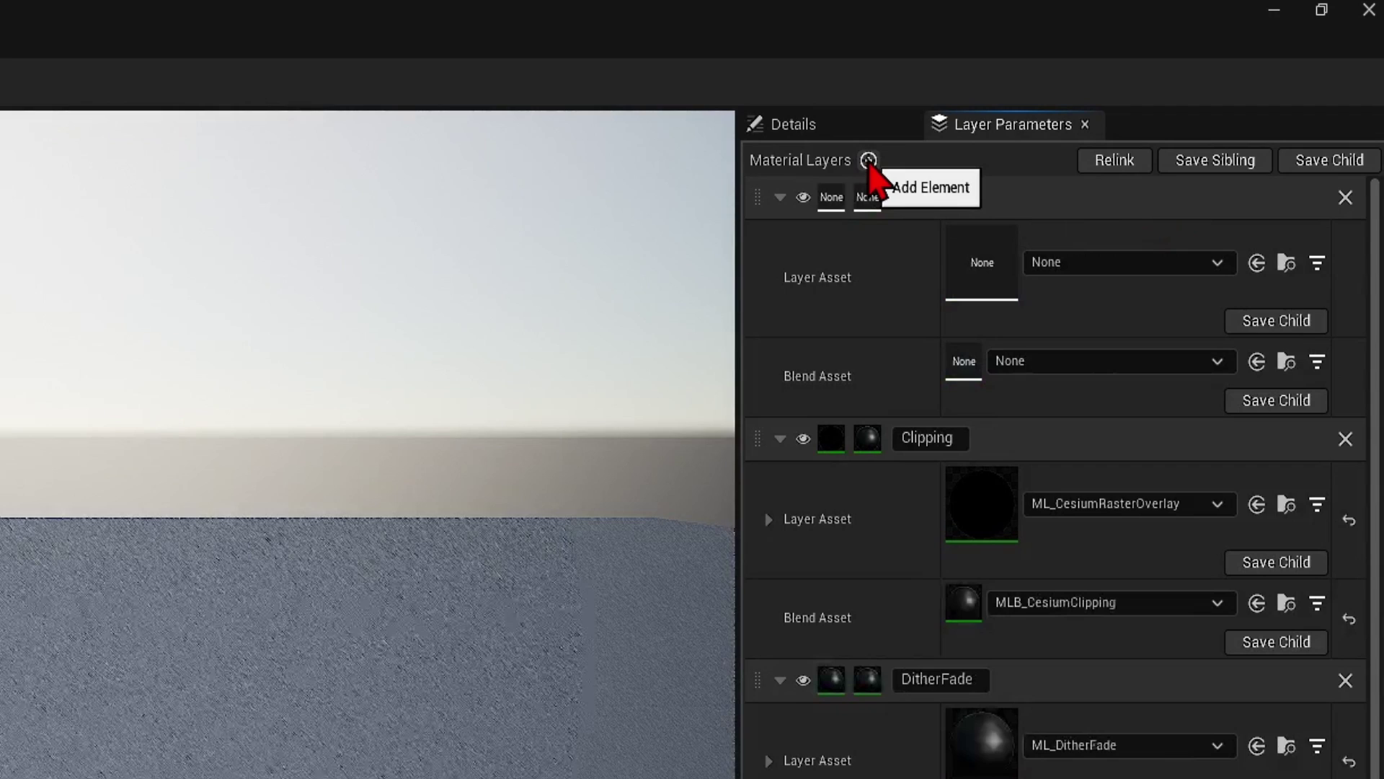
left_click(1136, 368)
type("cesiumcl")
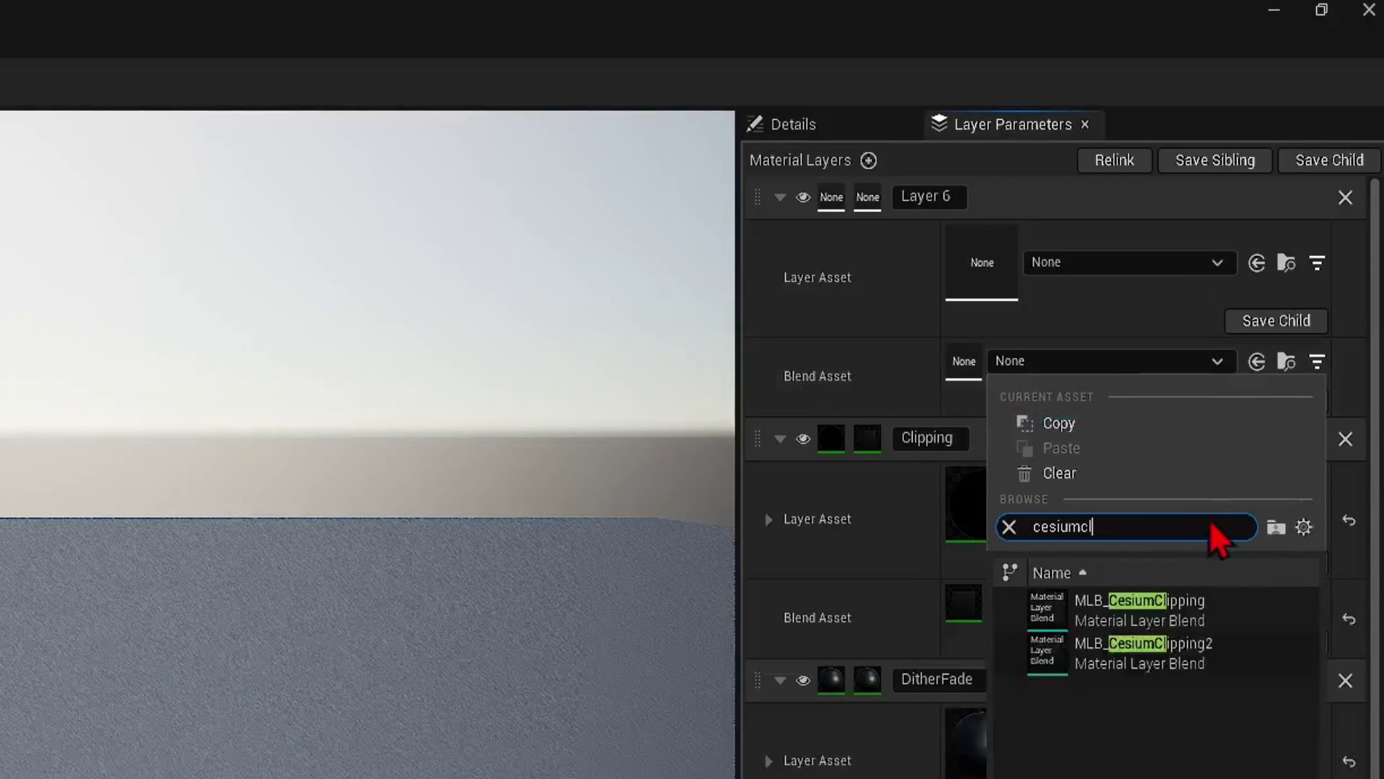
left_click(1235, 618)
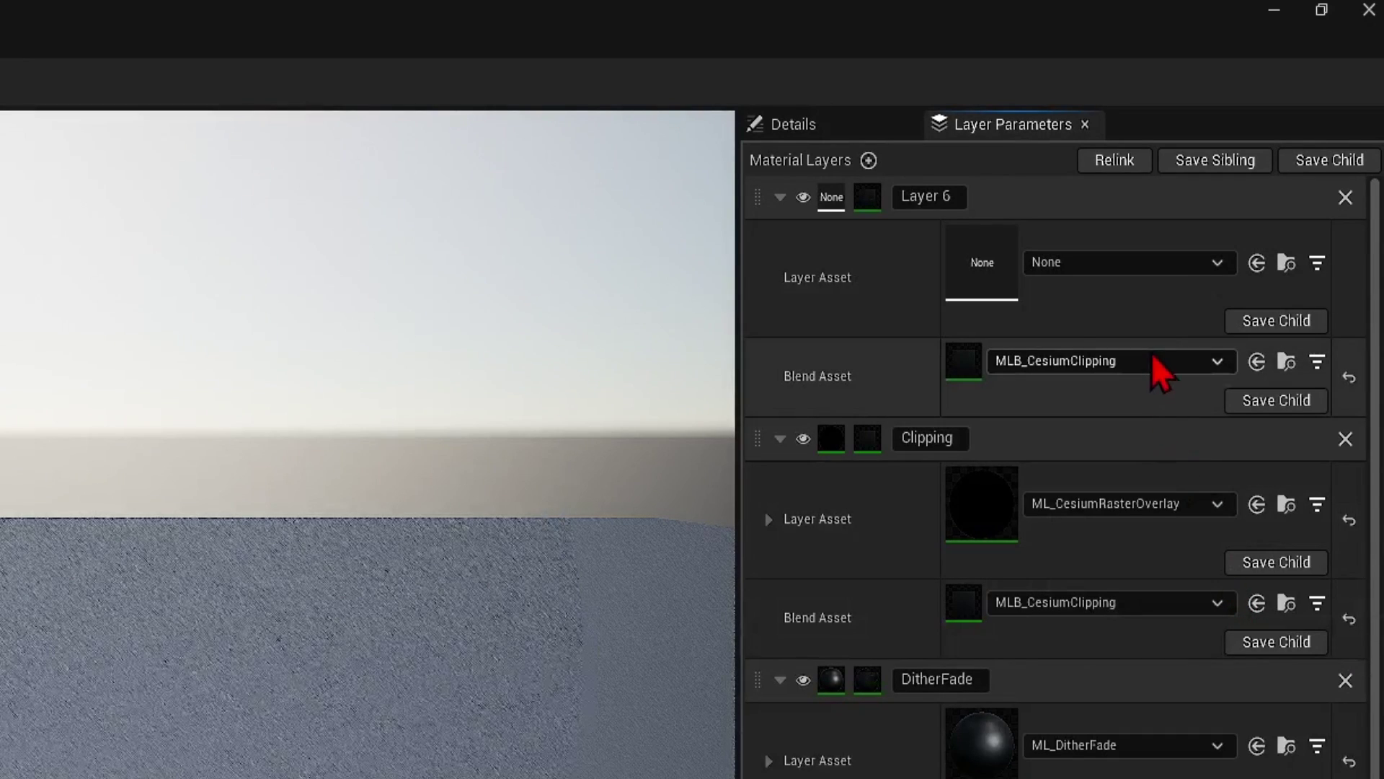
left_click(1134, 272)
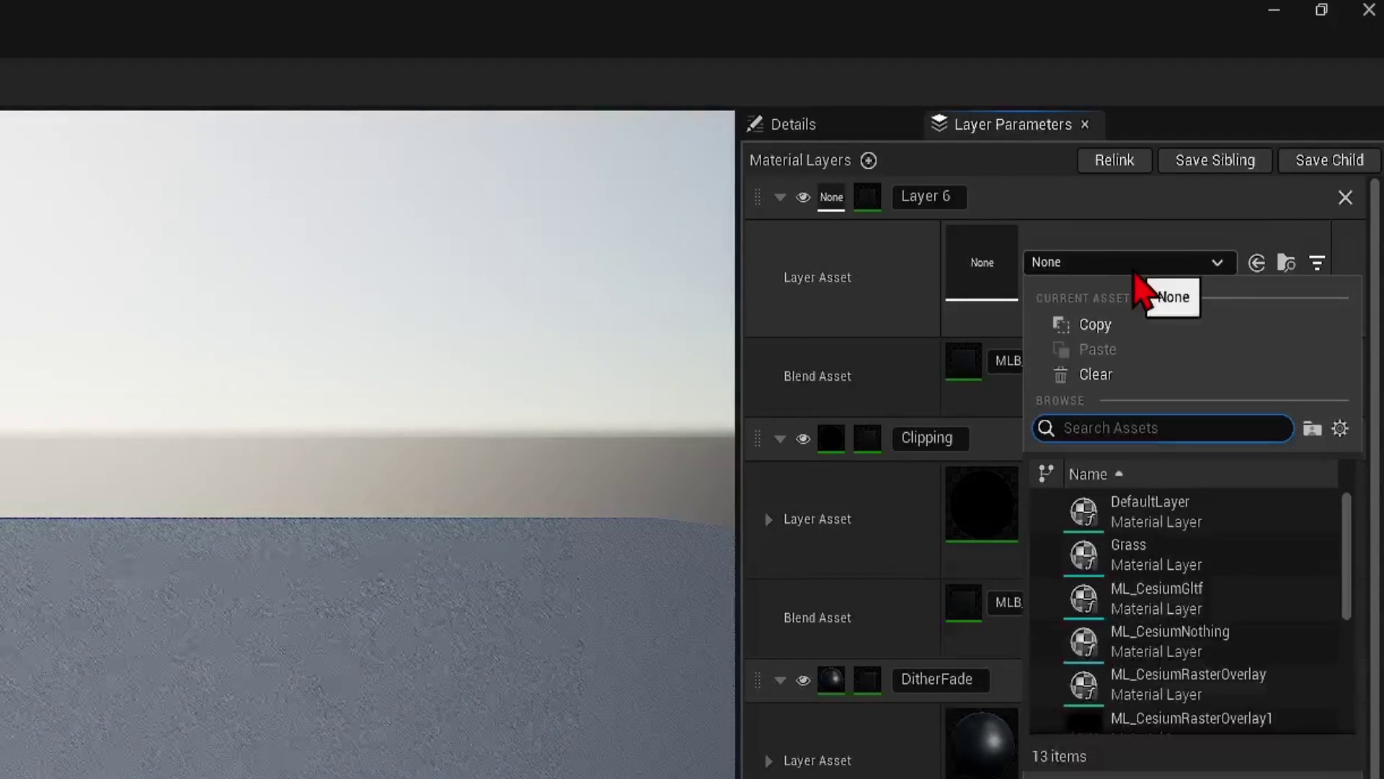
type("cesiumraste")
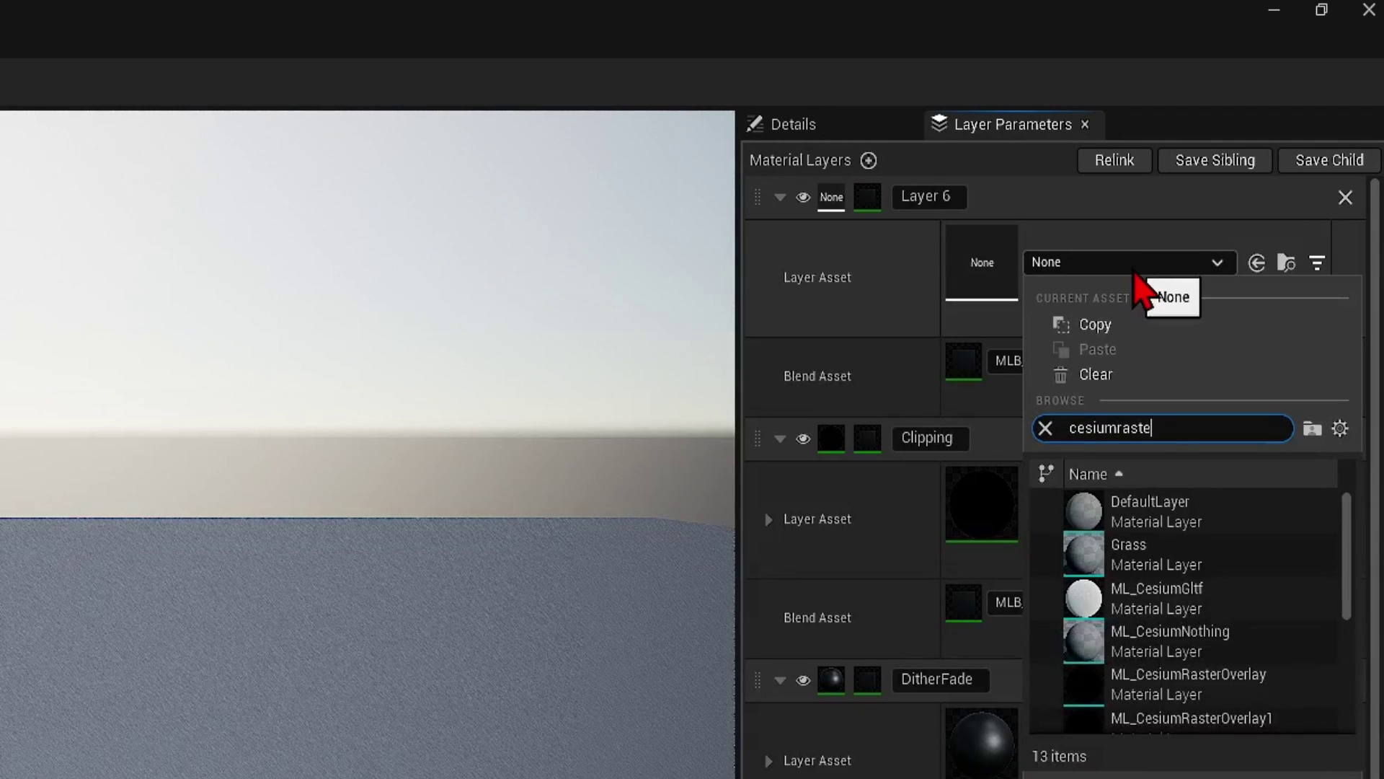
type("r")
left_click(1193, 517)
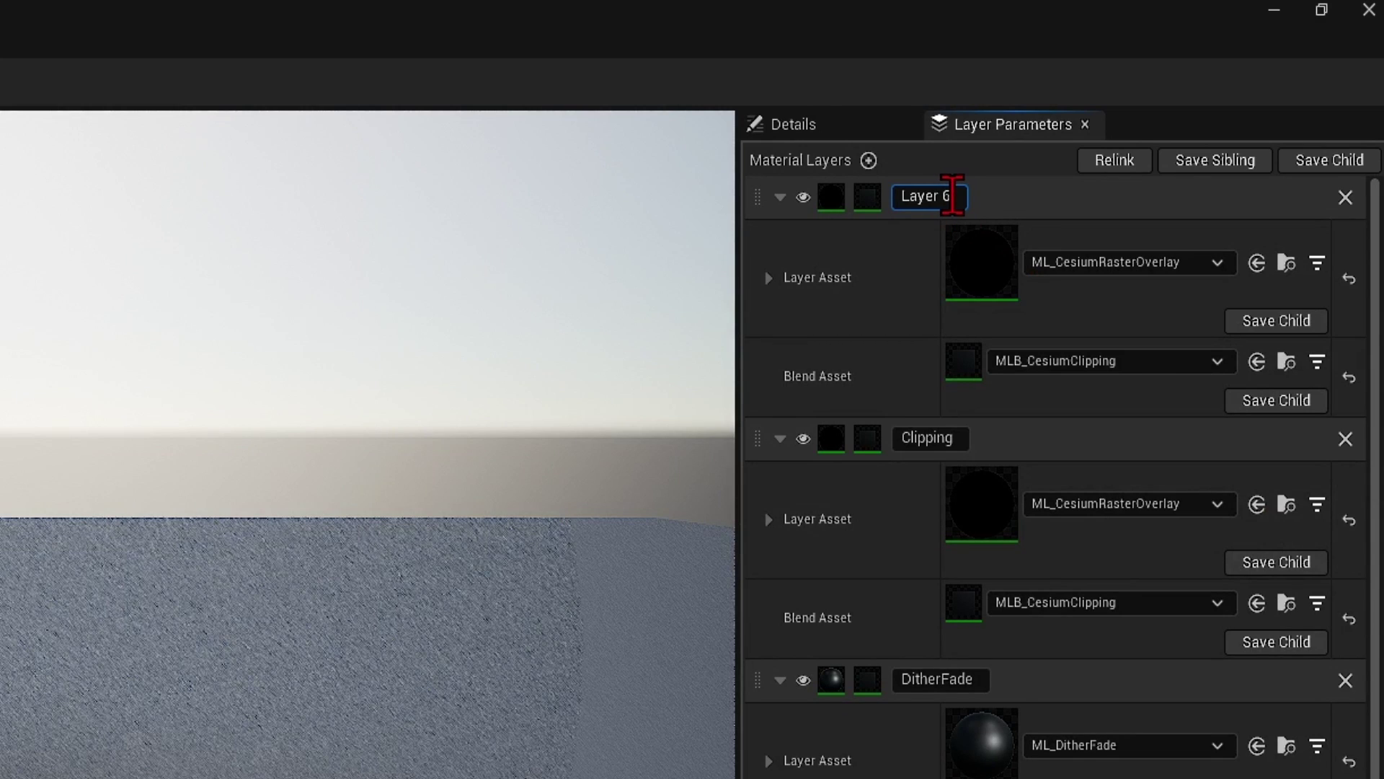
Step: Rename the new material layer to ClippingInner
left_click_drag(952, 196, 901, 206)
type("C")
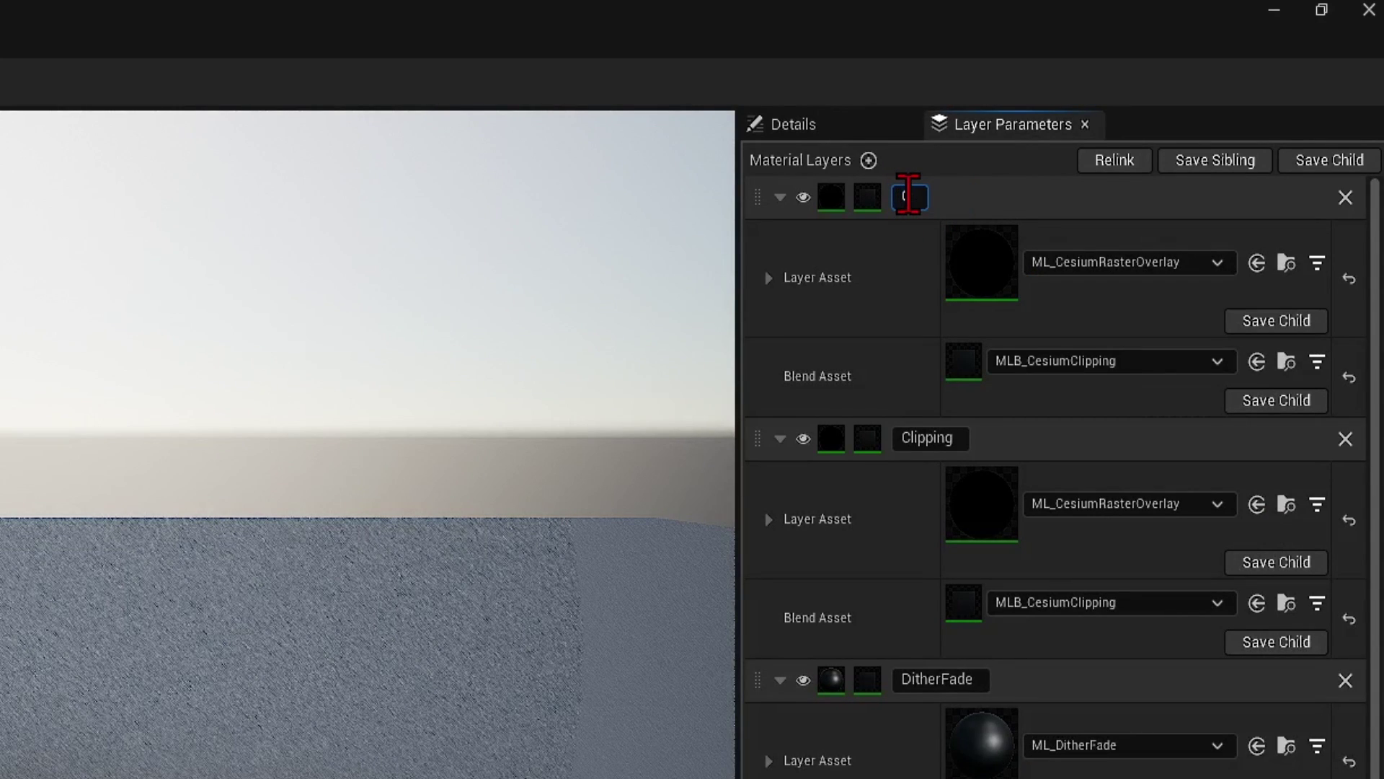
type("lippingInner")
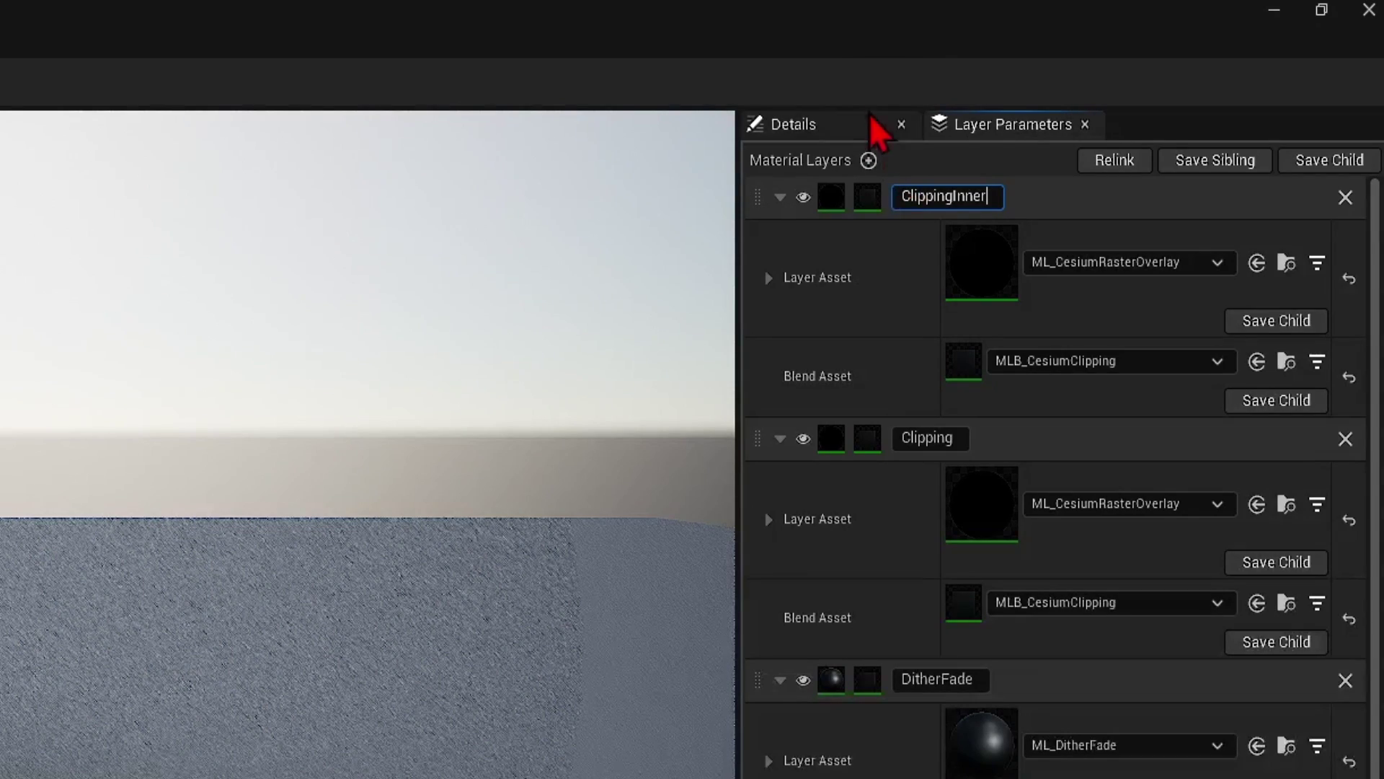
key("Return")
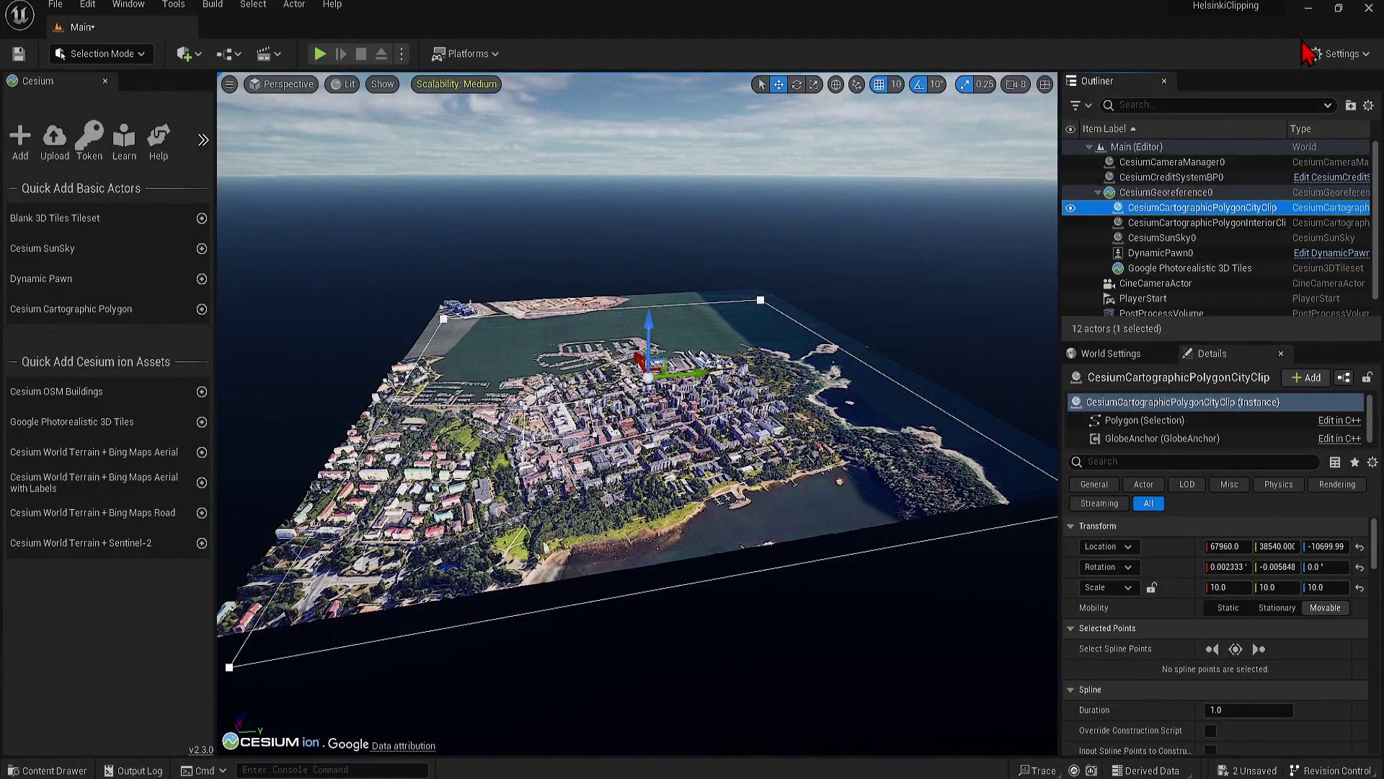
Step: Add a second Cesium Polygon Raster Overlay component to Google Photorealistic 3D Tiles and name it CesiumPolygonRasterOverlayInner
left_click(1203, 271)
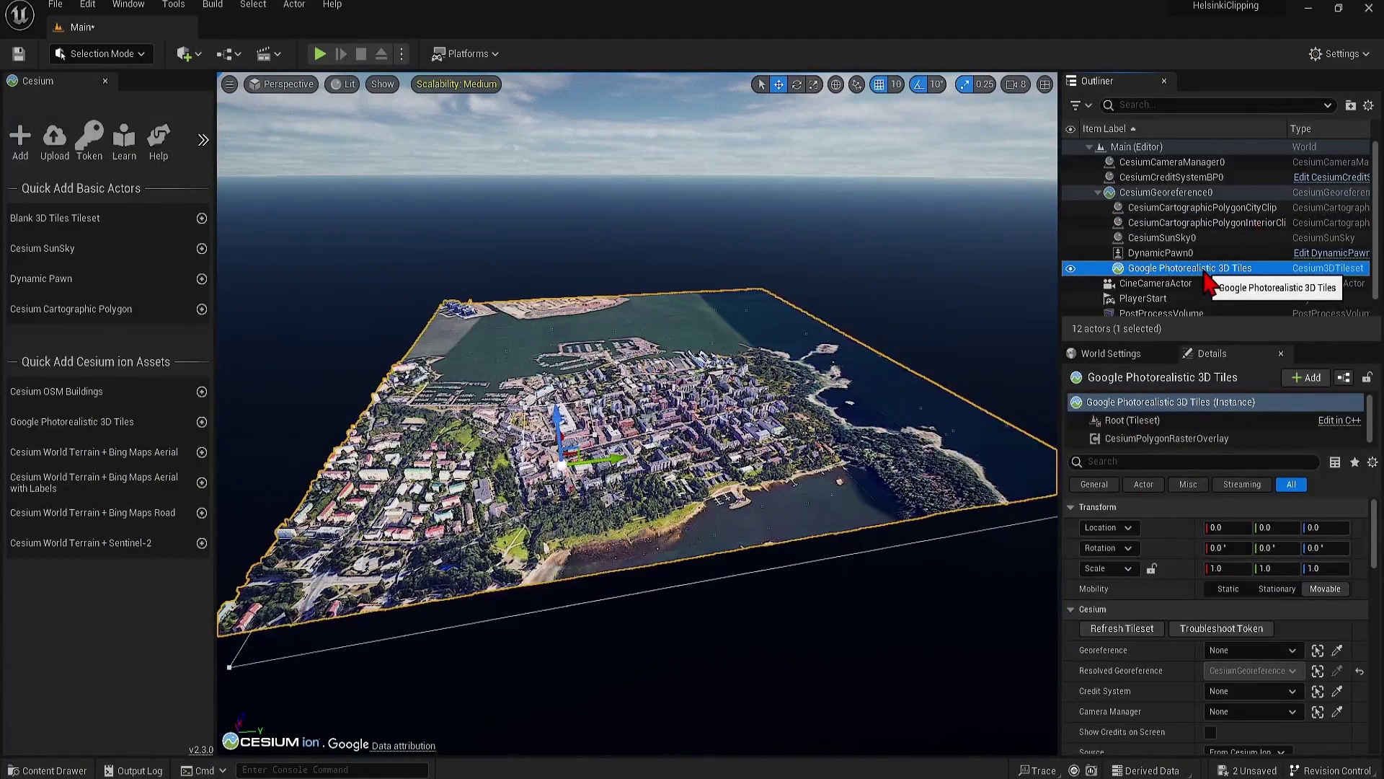
left_click(1175, 441)
left_click(1302, 377)
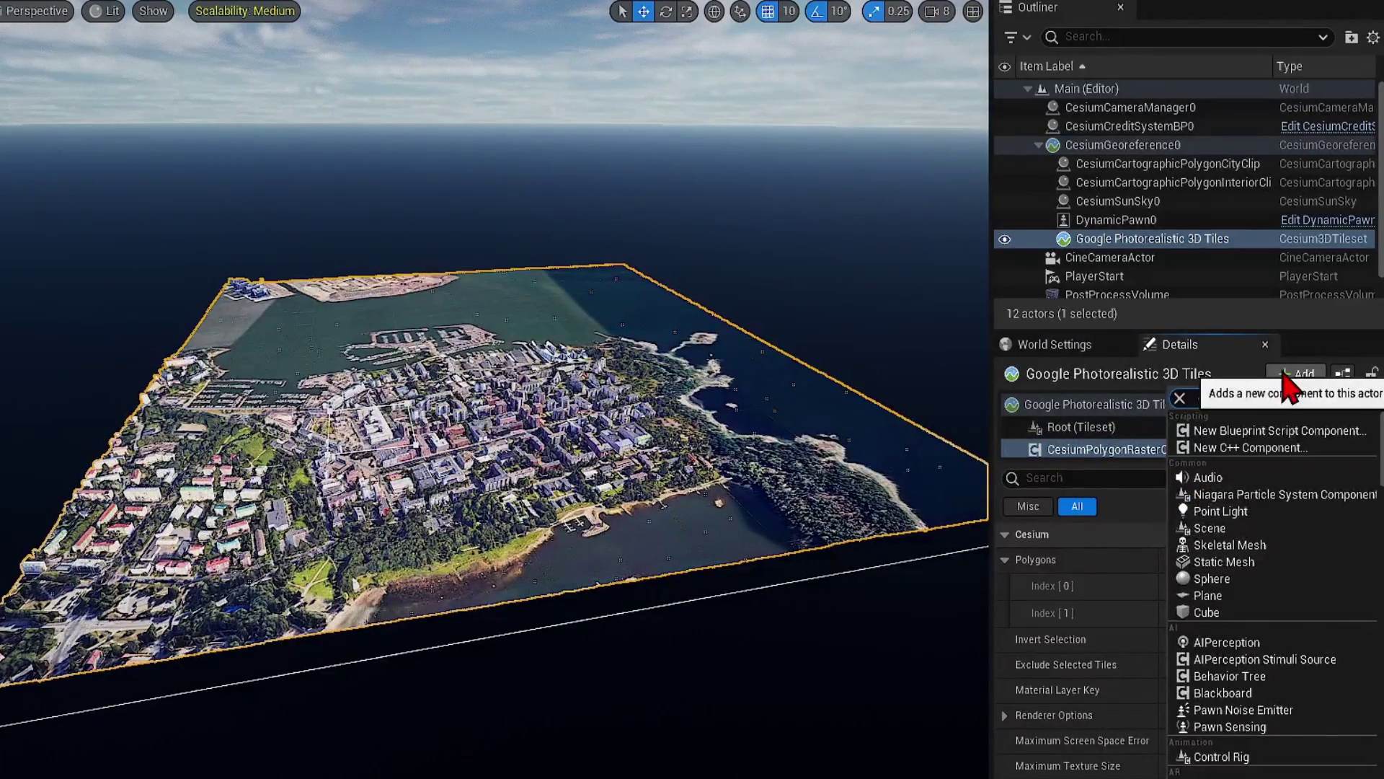
type("cesiumpoly")
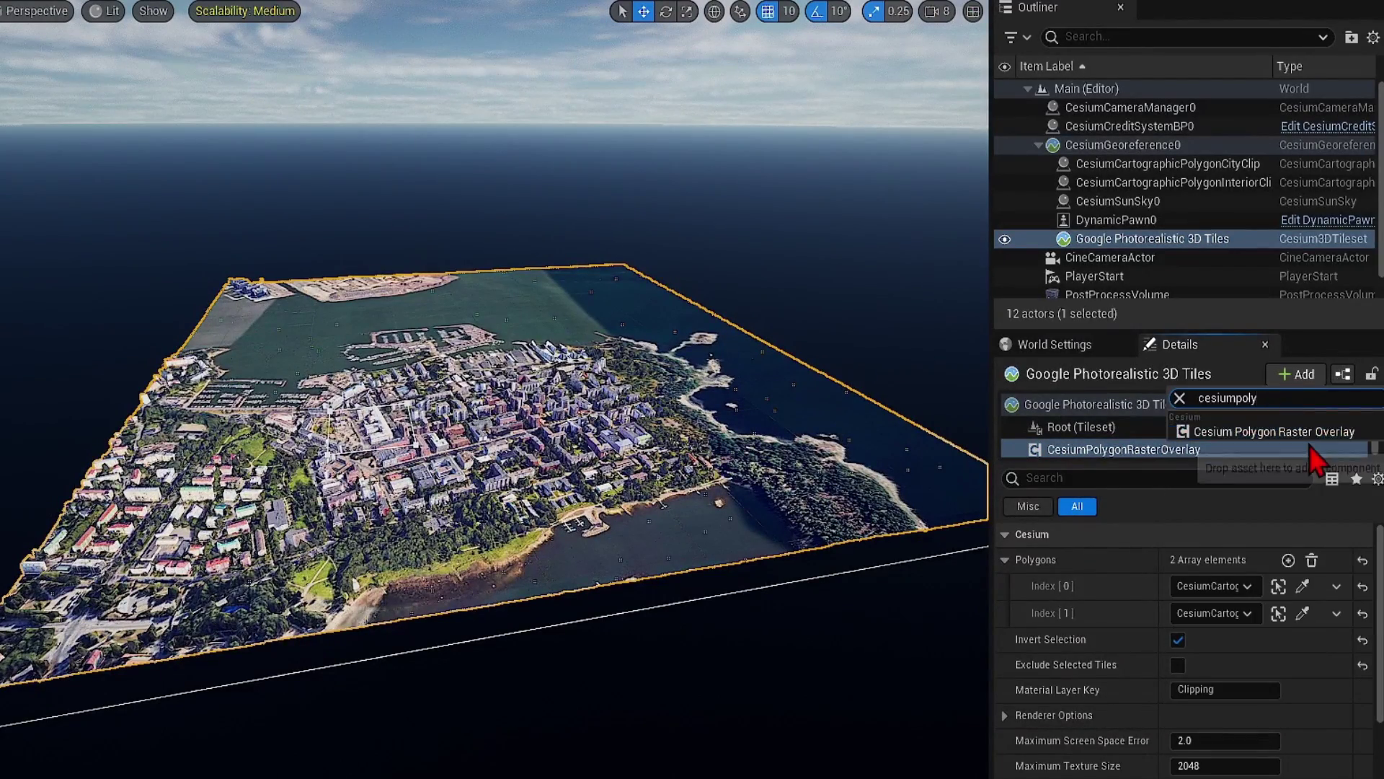
left_click(1309, 435)
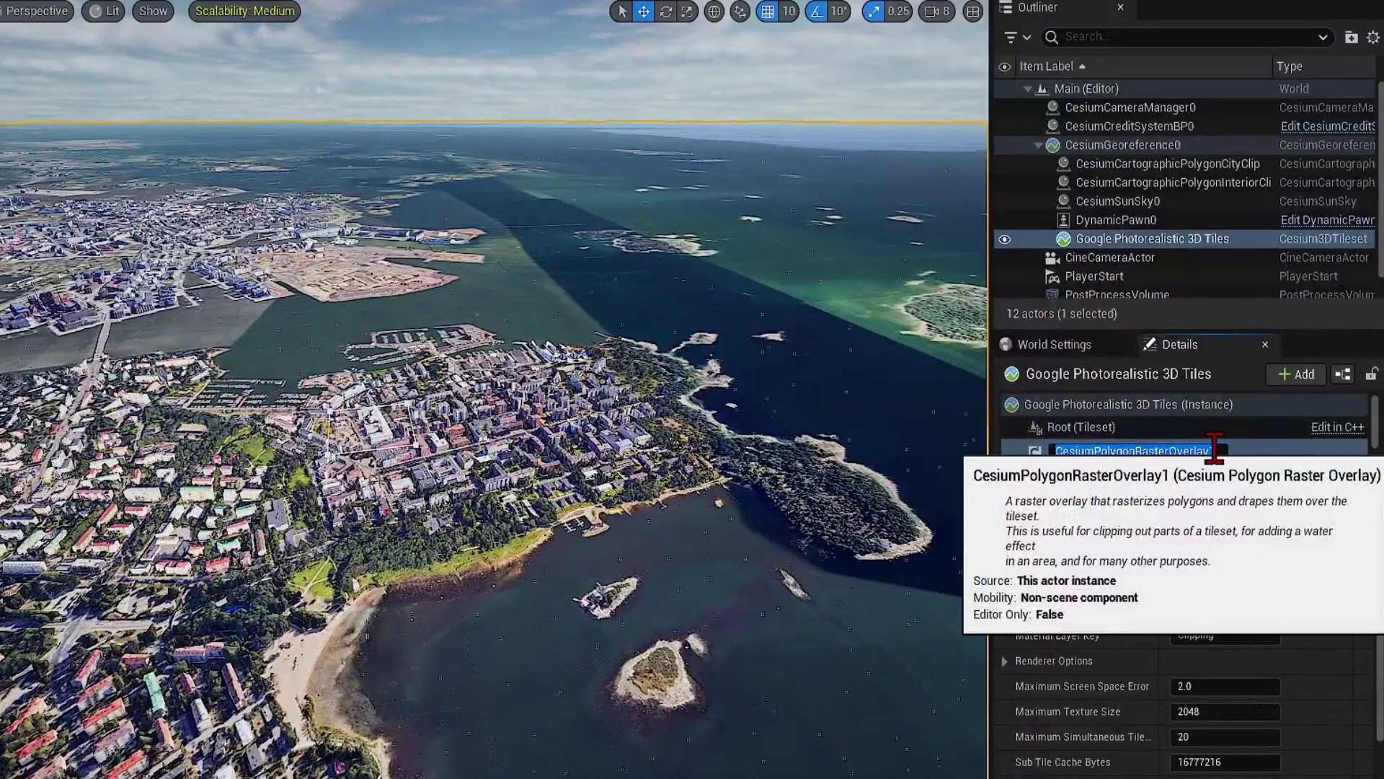
key("Return")
key("BackSpace")
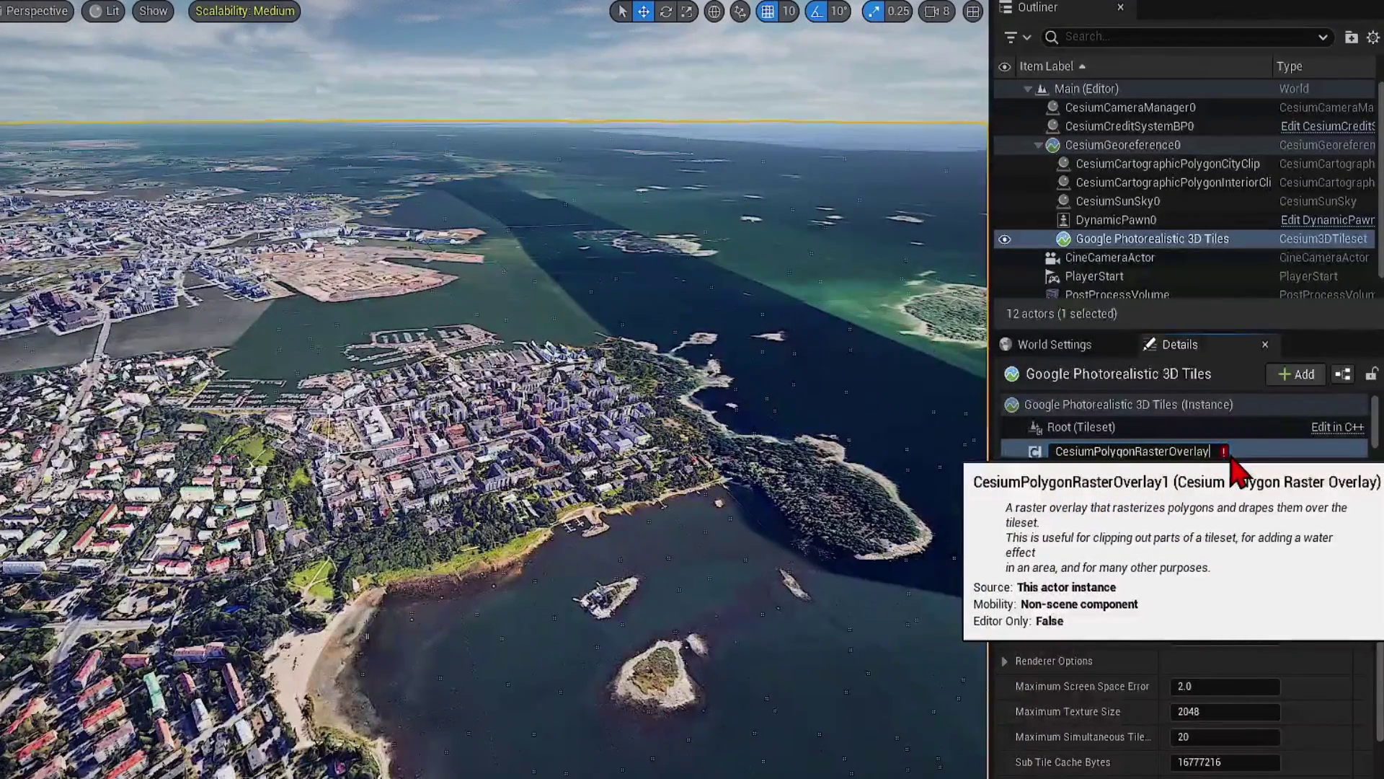
type("Inner")
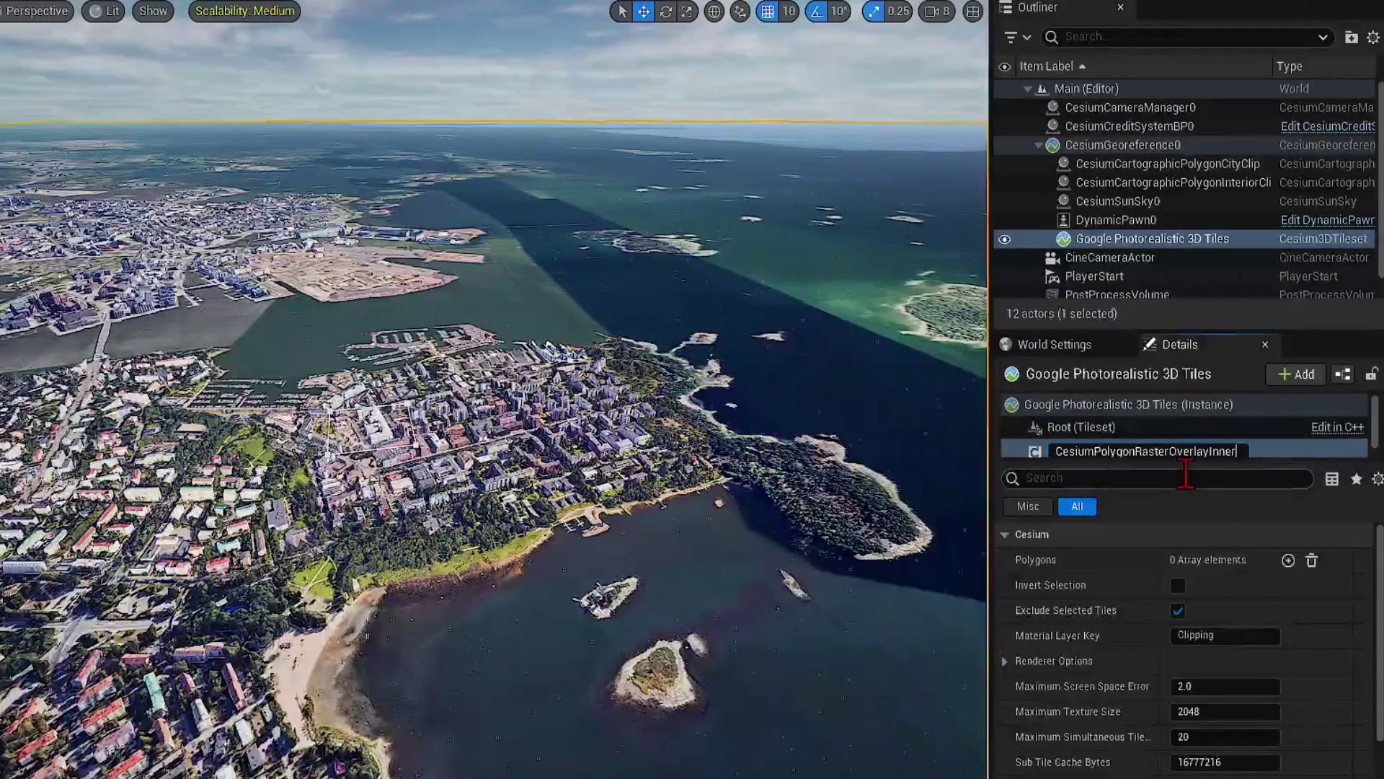
left_click_drag(1178, 465, 1178, 510)
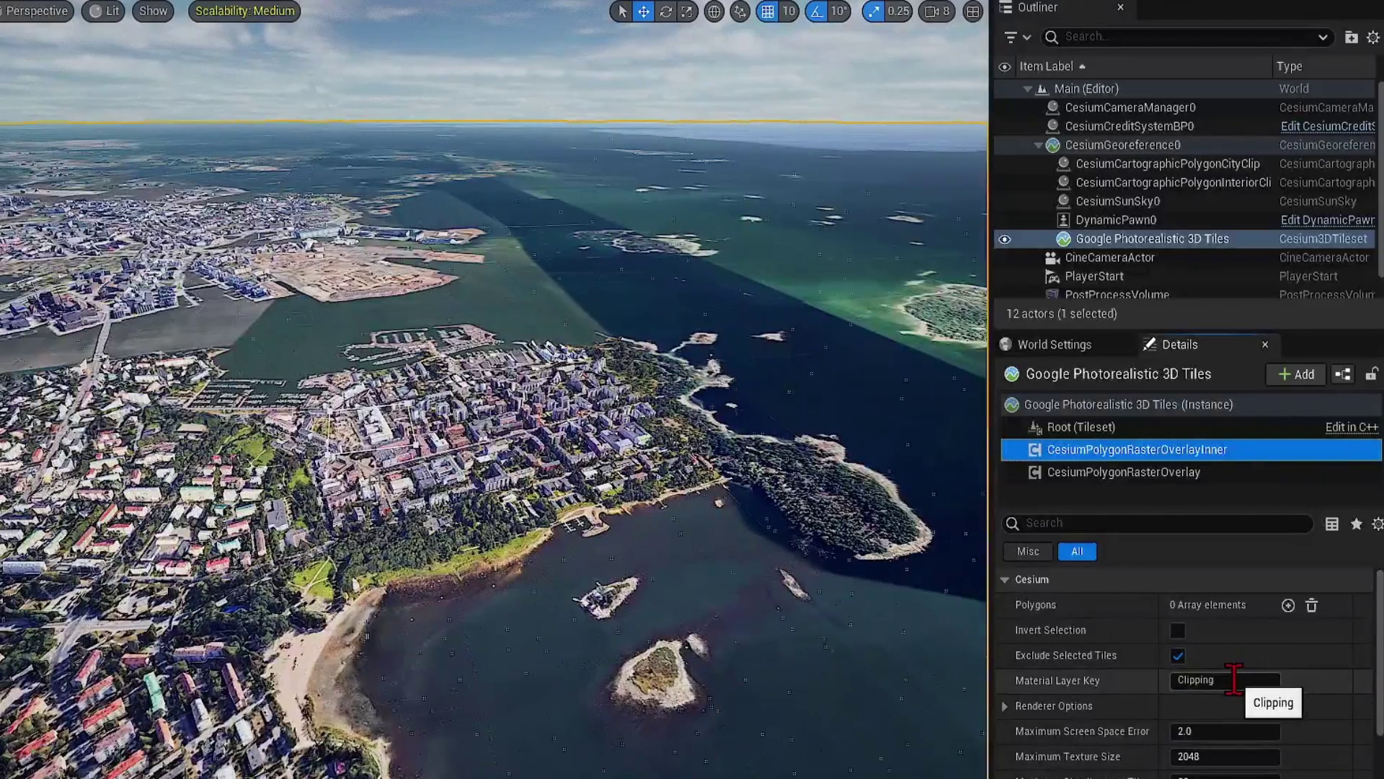
Step: Set the inner overlay's Material Layer Key to ClippingInner and assign CesiumCartographicPolygonInteriorClip as its first polygon
left_click(1234, 680)
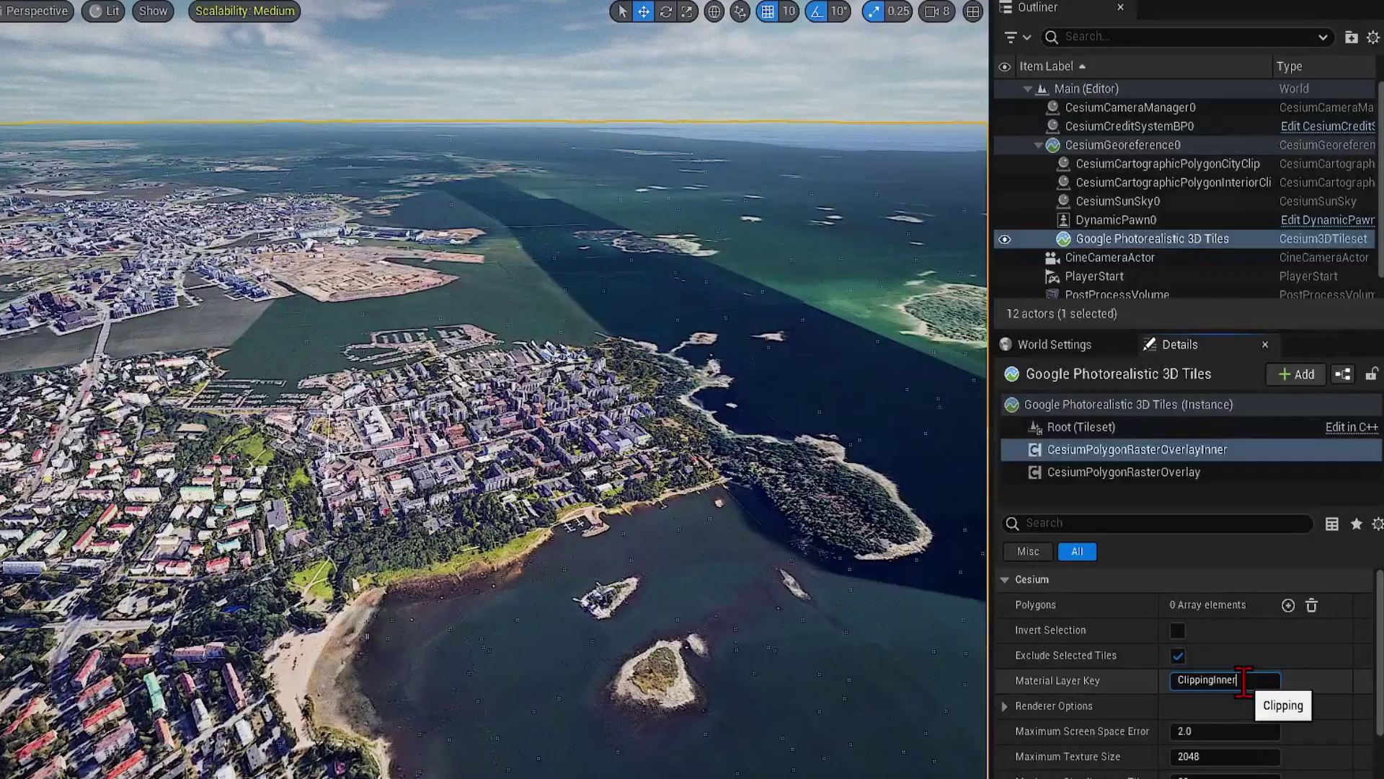
left_click(1288, 606)
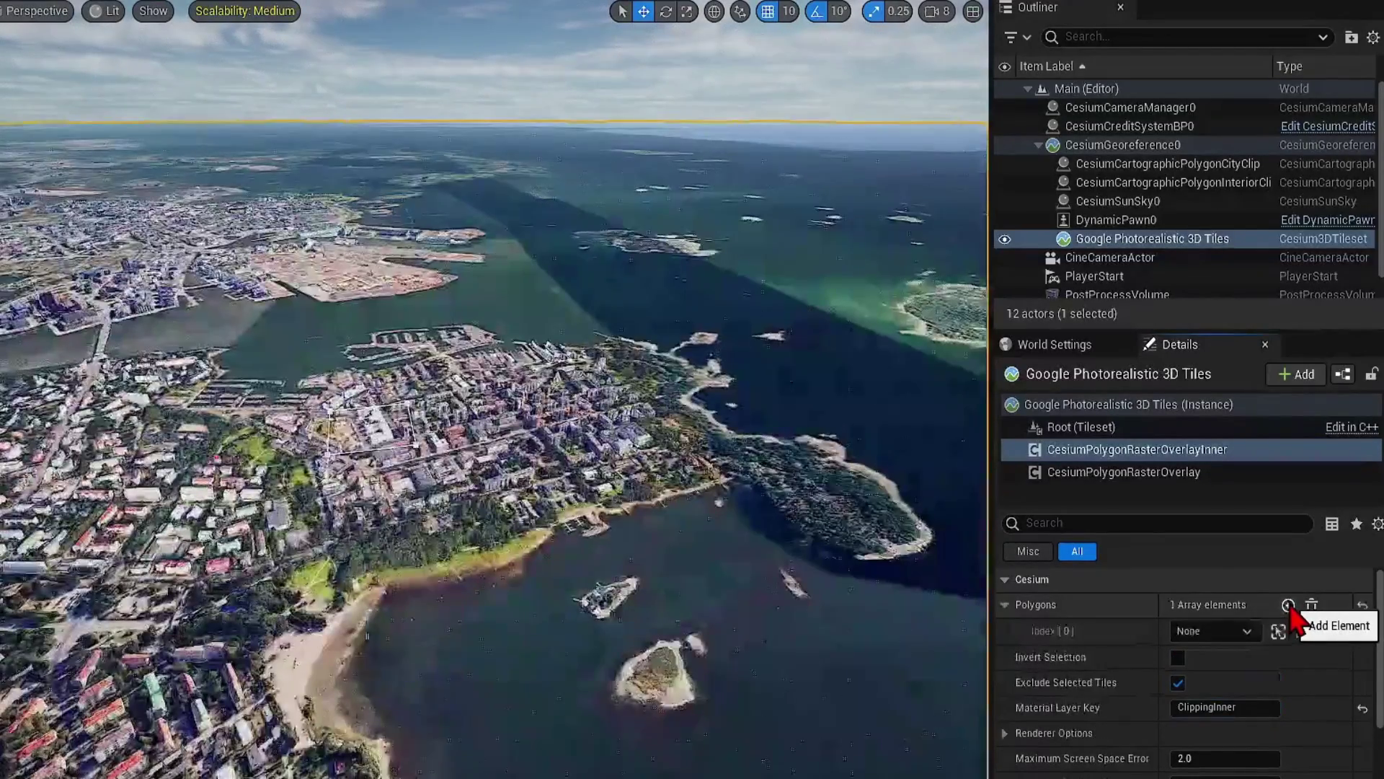
left_click(1250, 634)
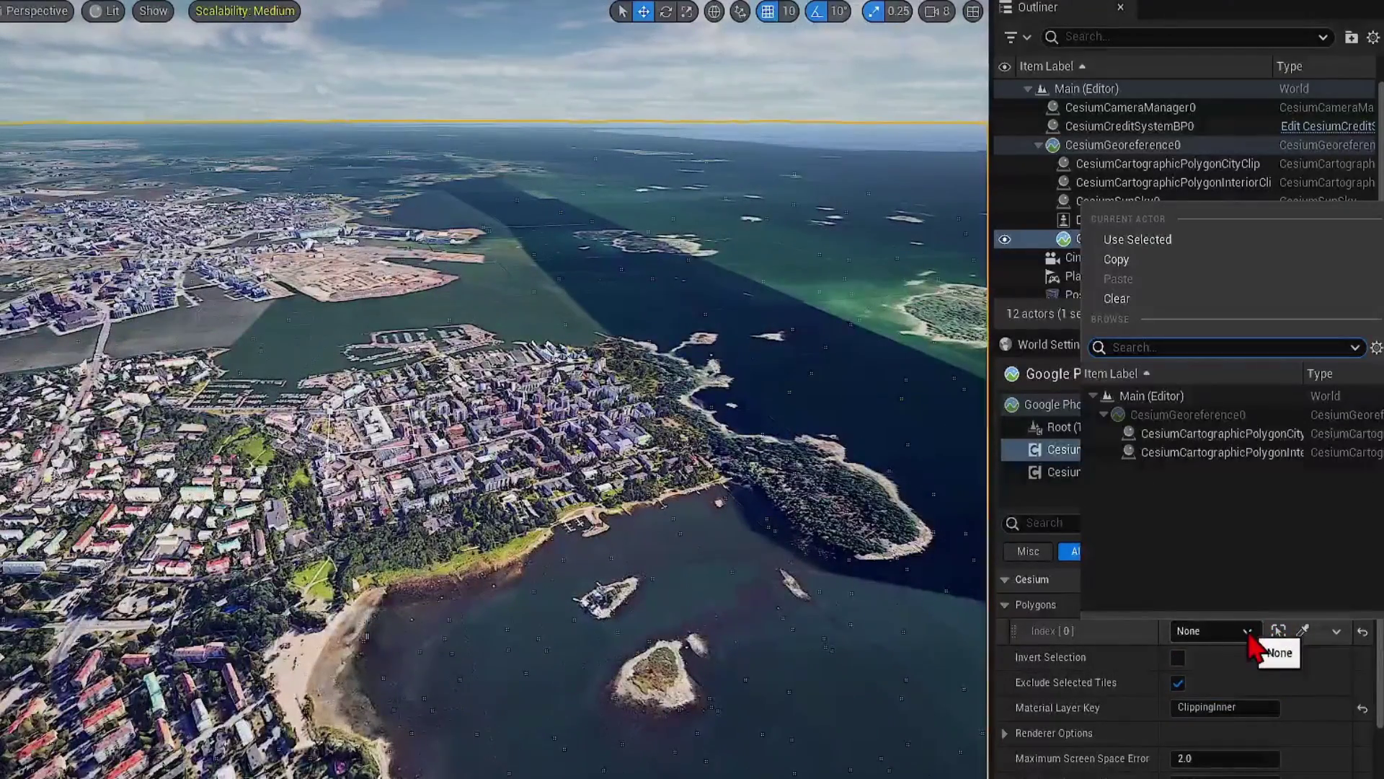
left_click(1282, 456)
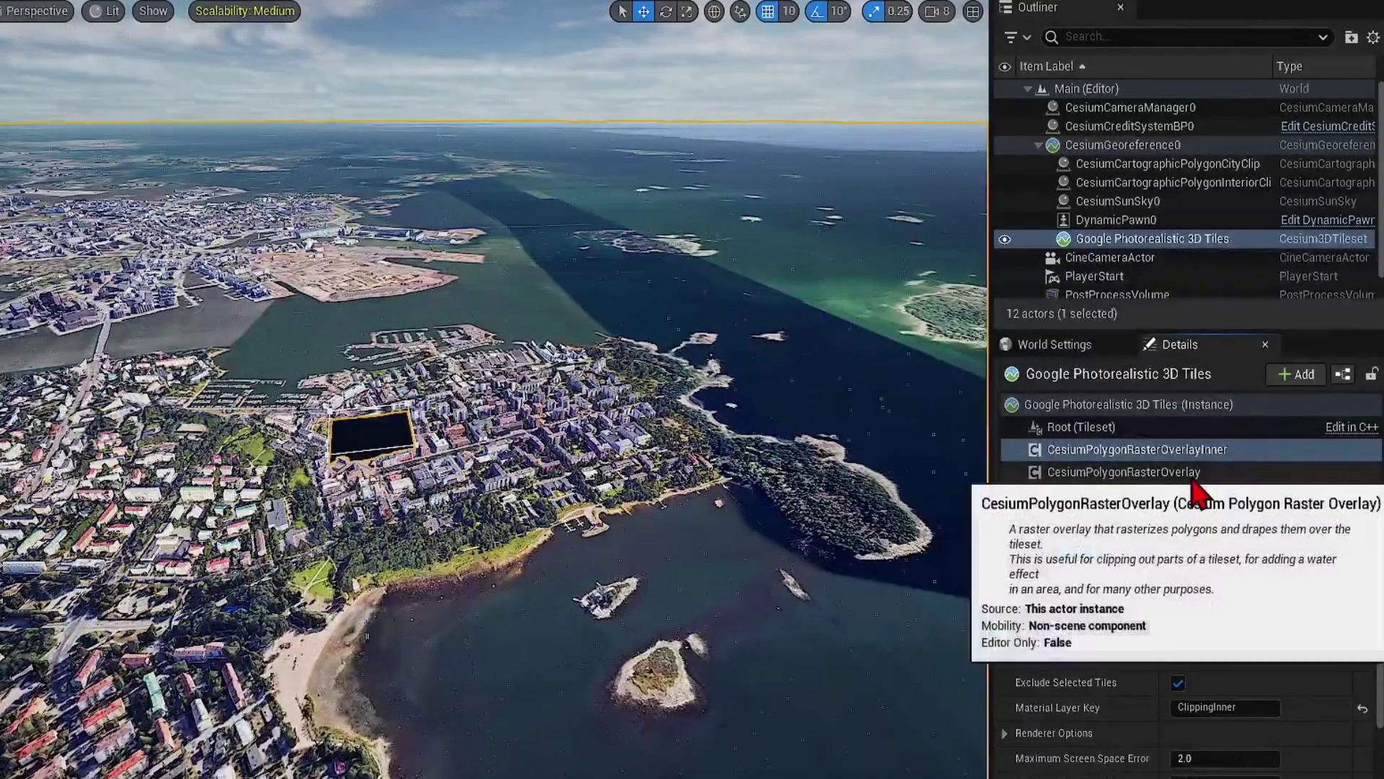
Step: Delete the second element from the Polygons array of the original CesiumPolygonRasterOverlay
left_click(1215, 473)
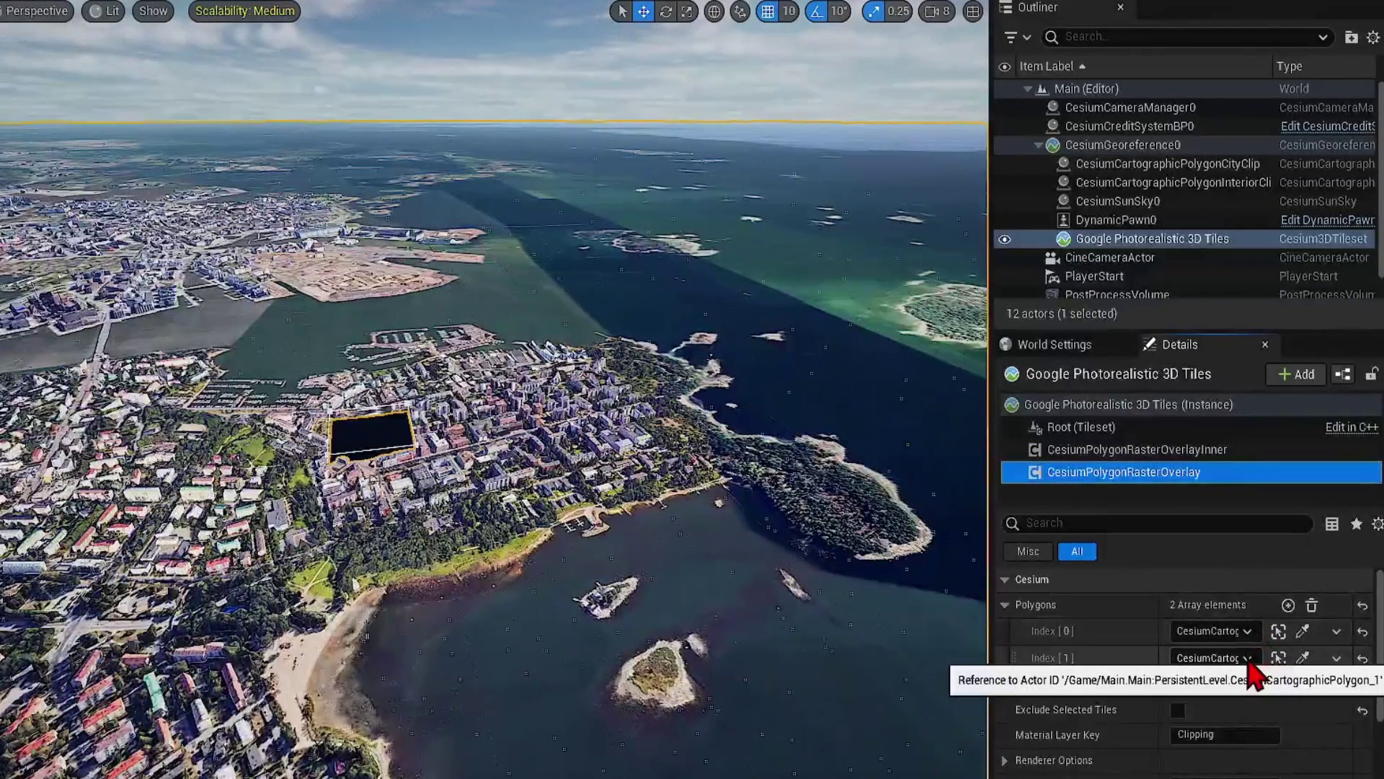
left_click(1336, 659)
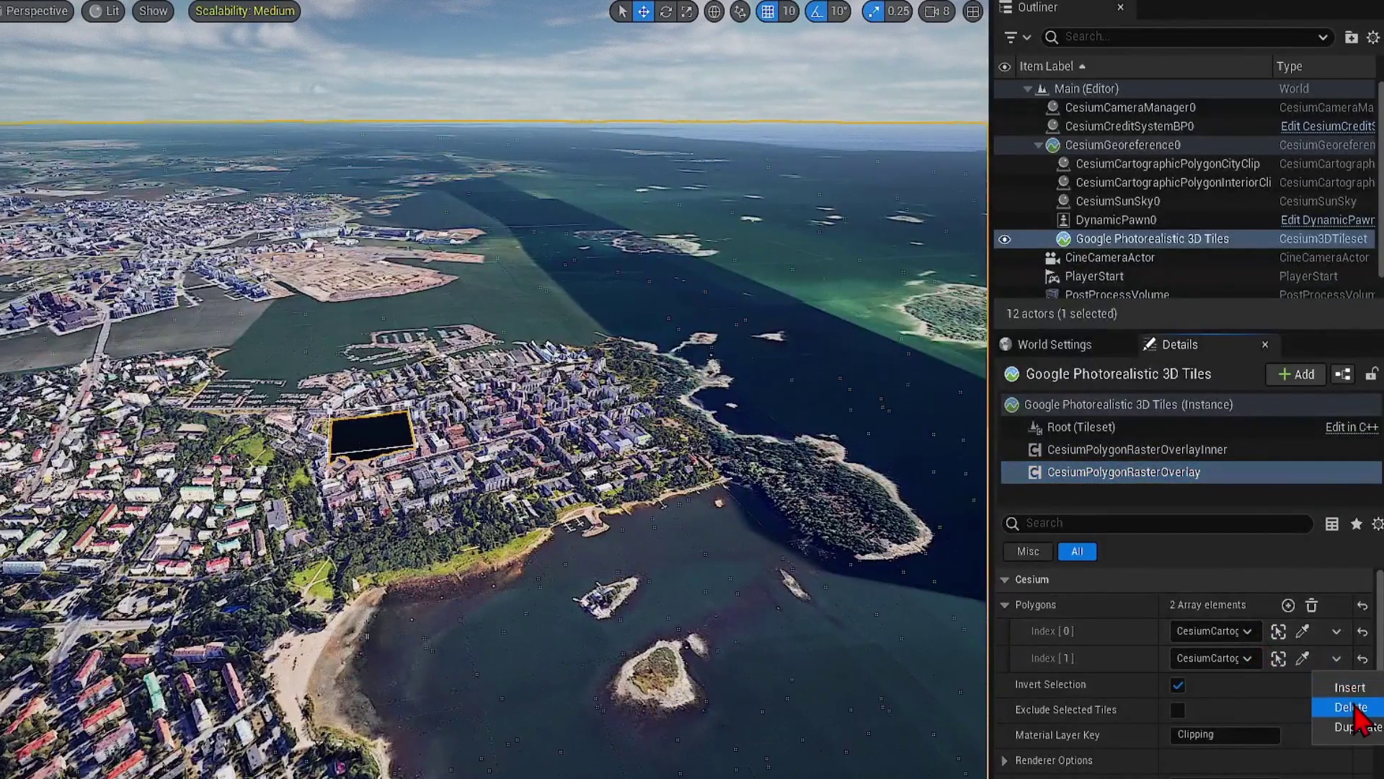
left_click(1350, 708)
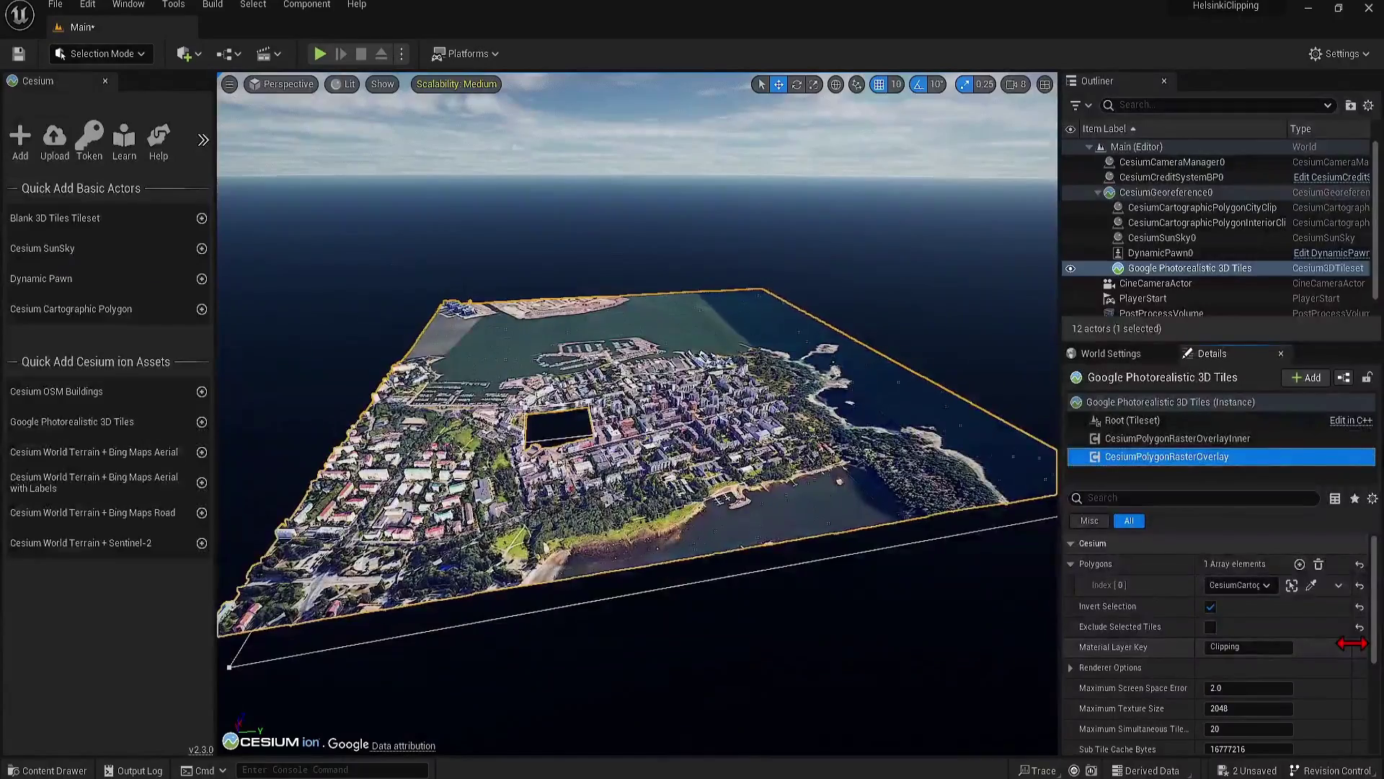
Step: Move the interior clip polygon along Y across the city, to about Y 43430
right_click_drag(889, 623, 834, 589)
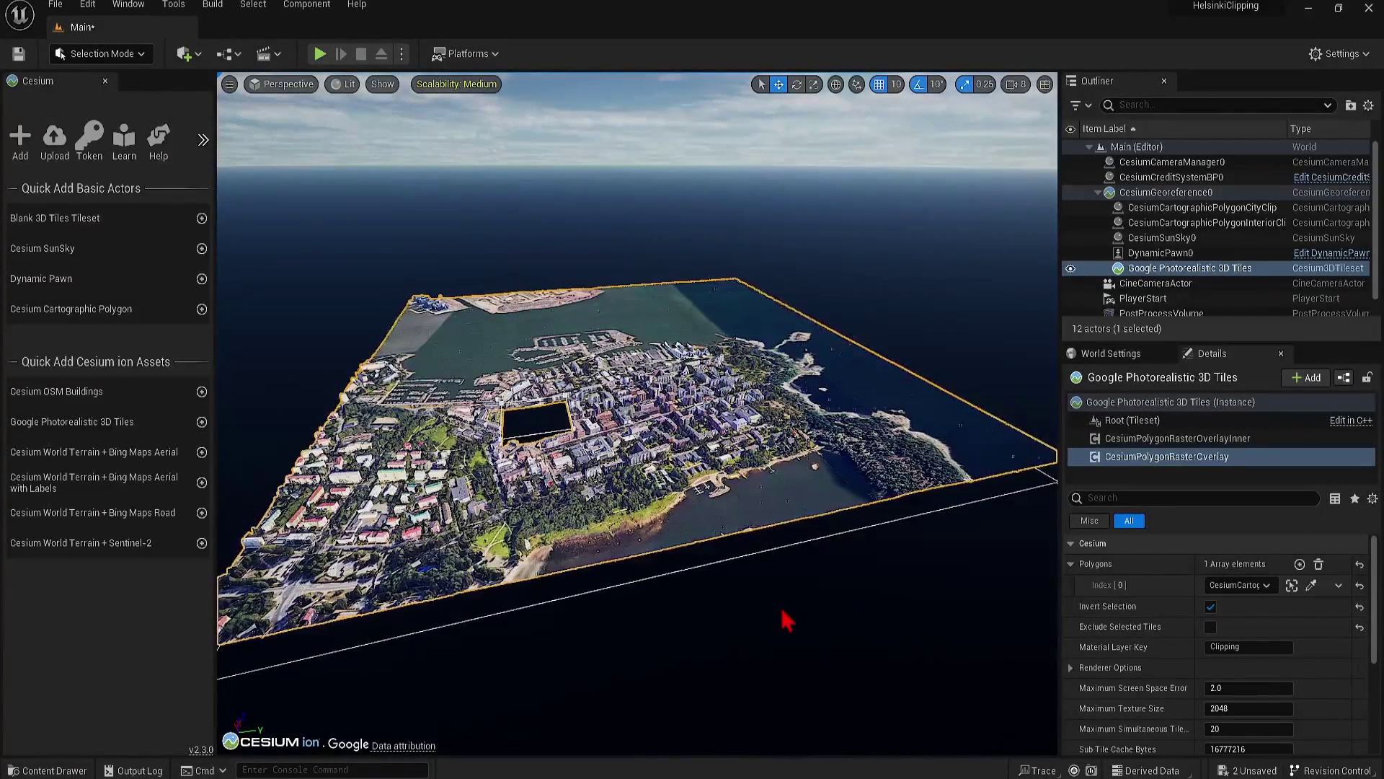
right_click_drag(858, 559, 775, 564)
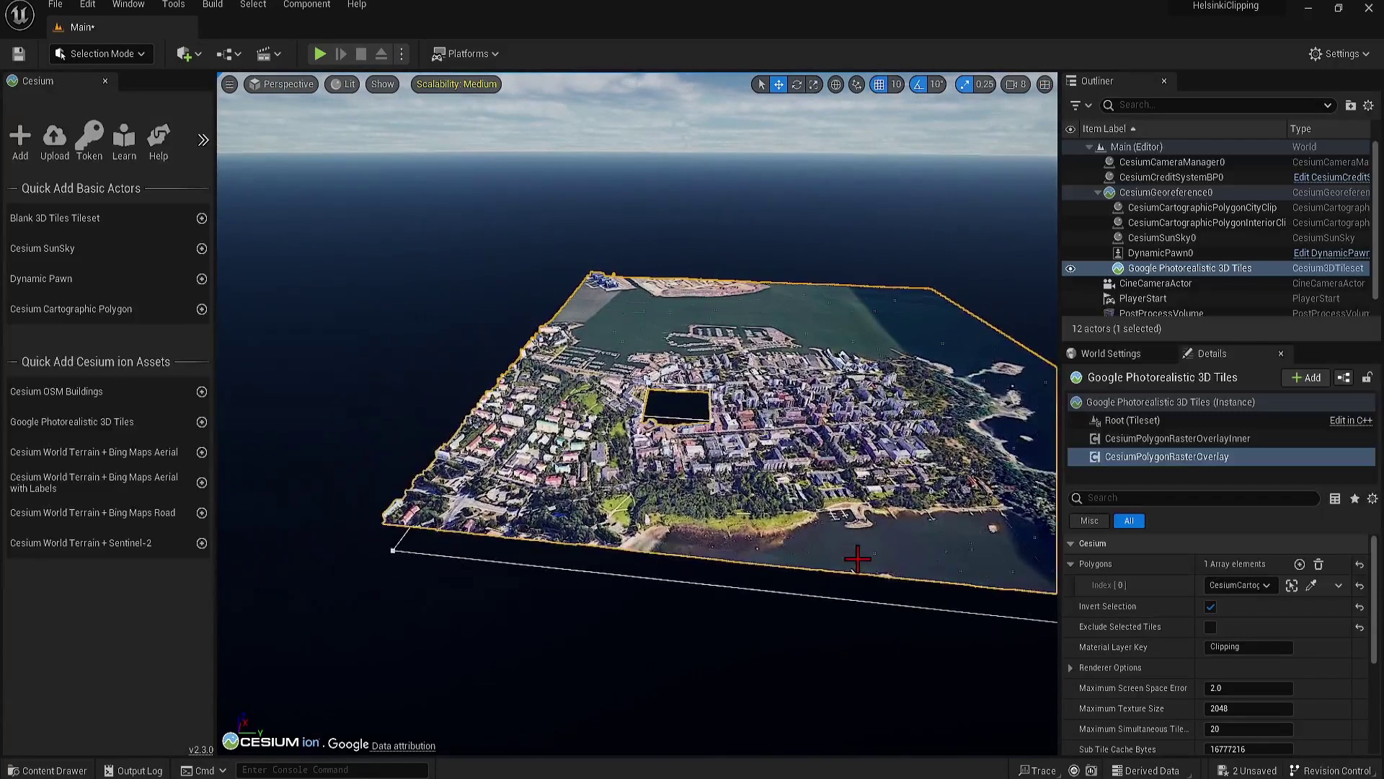
left_click(1197, 222)
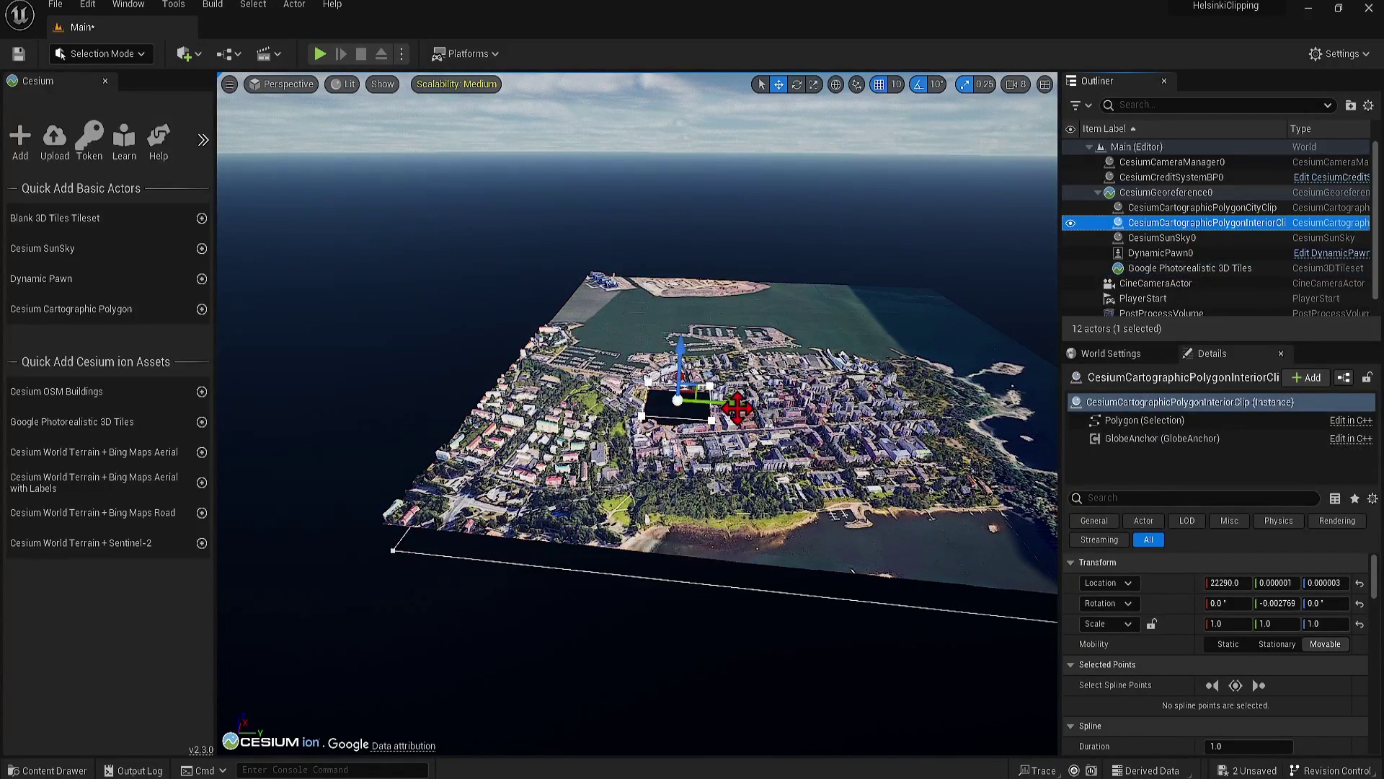
left_click_drag(732, 405, 862, 412)
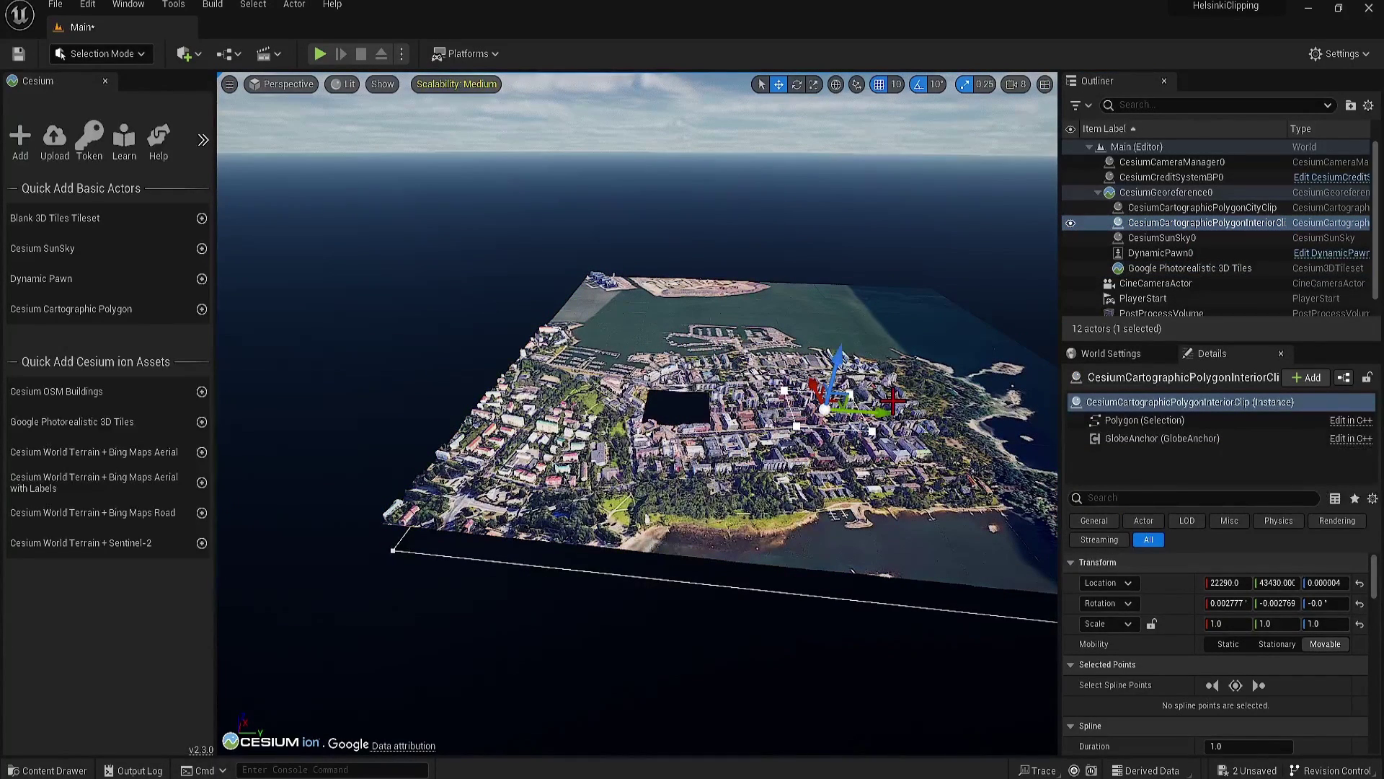
Step: Refresh the Google Photorealistic 3D Tiles tileset to update the interior cut-out for the moved polygon
left_click(1182, 268)
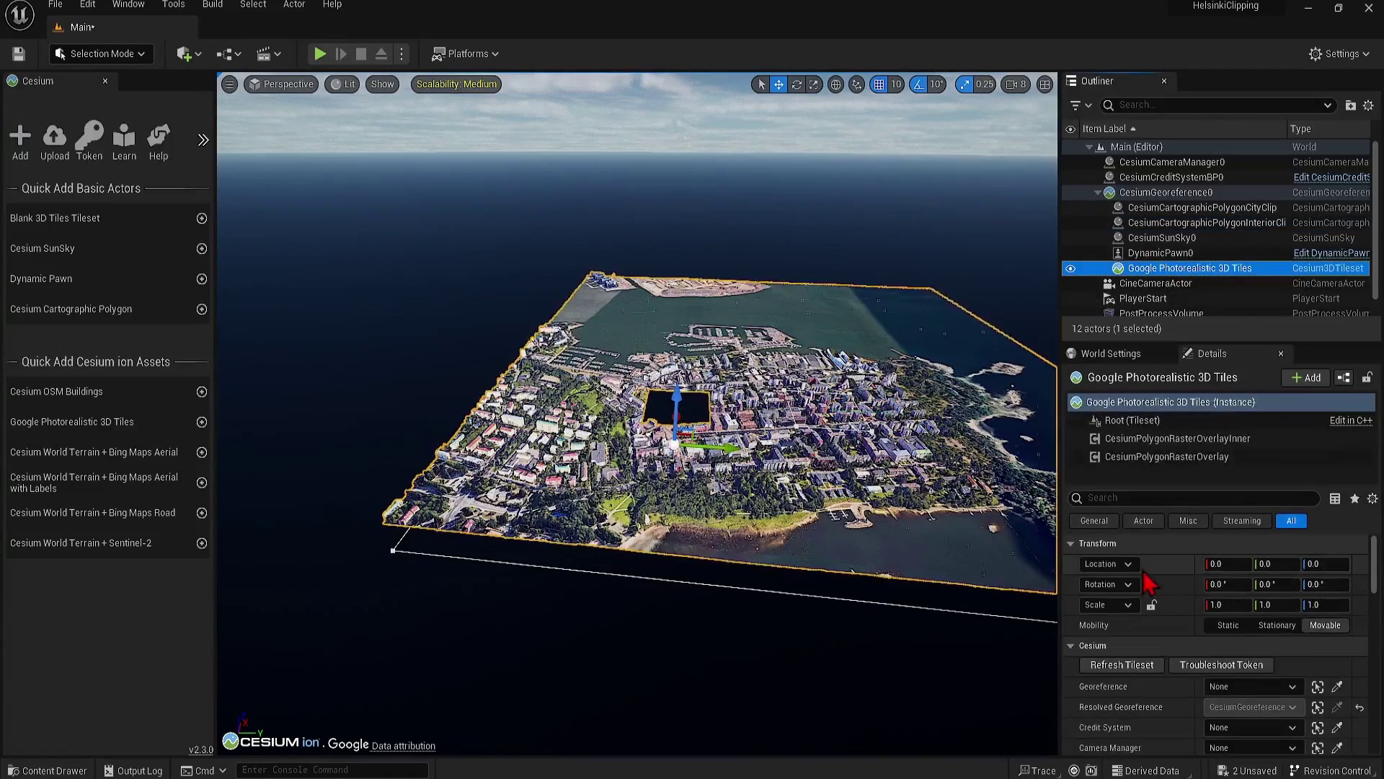
left_click(1143, 662)
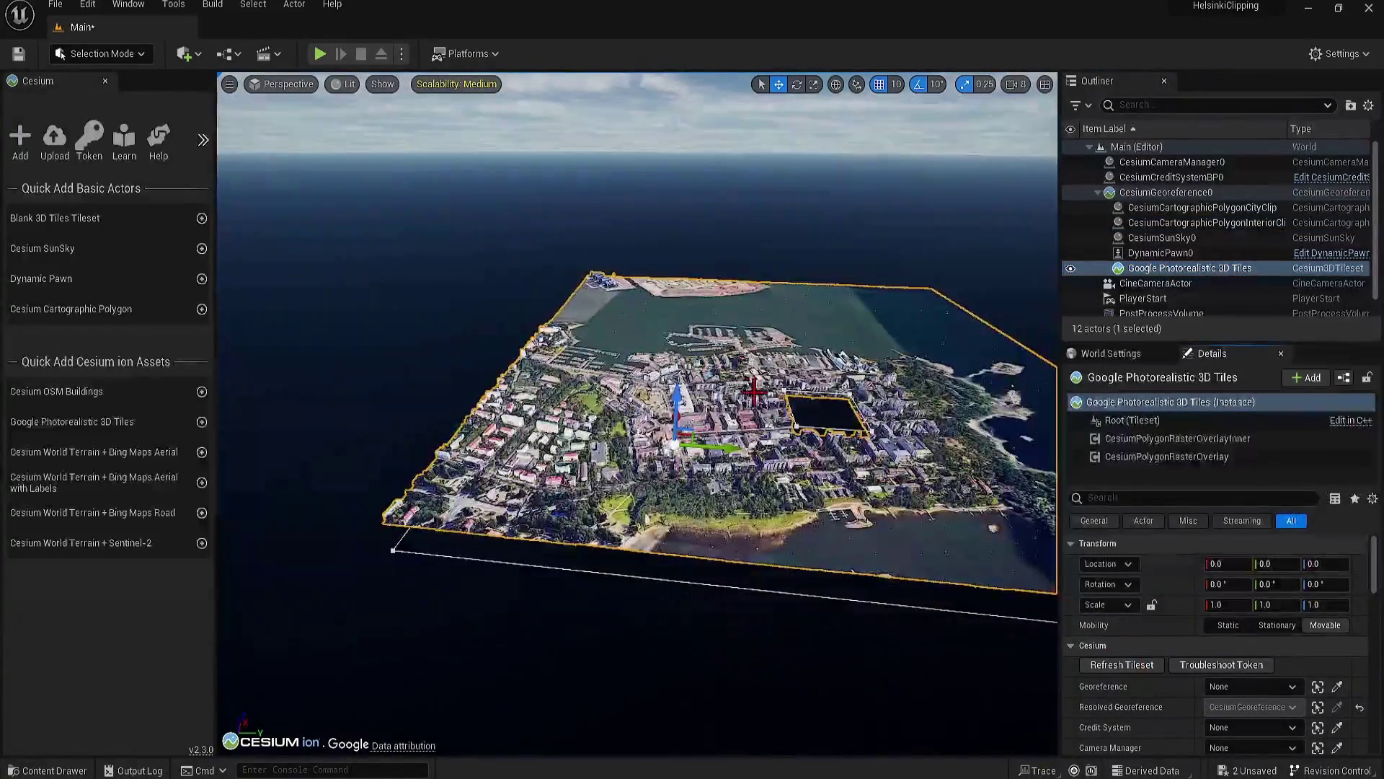
right_click_drag(652, 446, 726, 436)
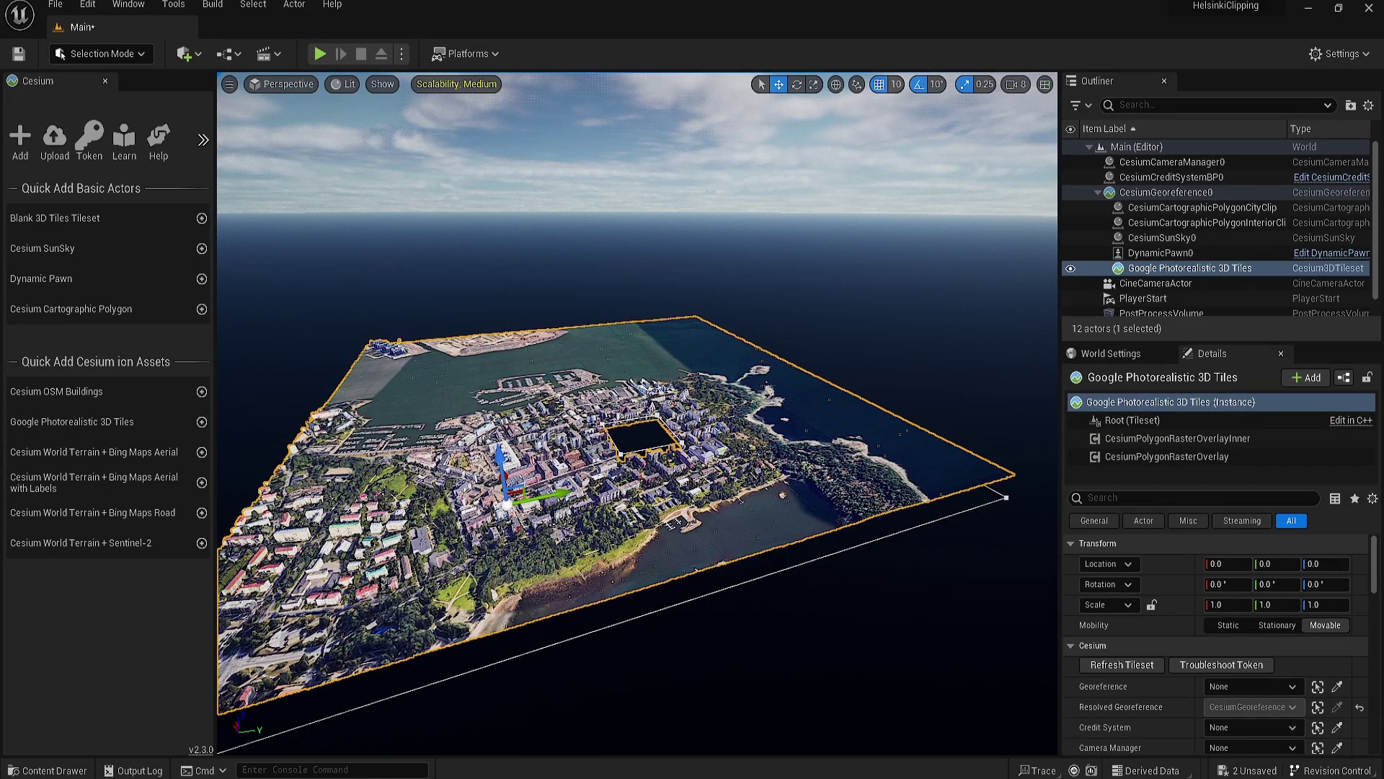
Step: Move the near corner spline point of CesiumCartographicPolygonInteriorClip inward to about X -2840, Y -12950
left_click(1260, 225)
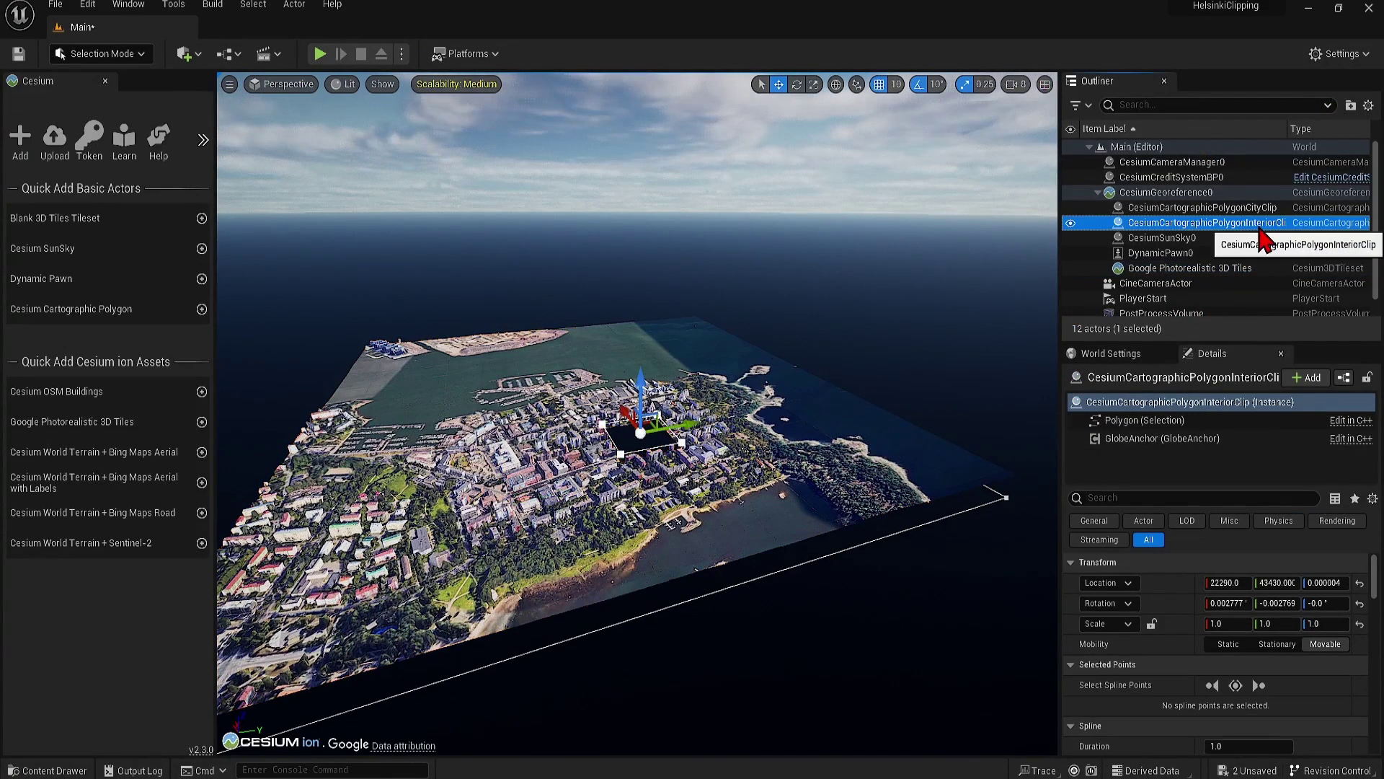
double_click(1259, 228)
right_click_drag(651, 491, 573, 519)
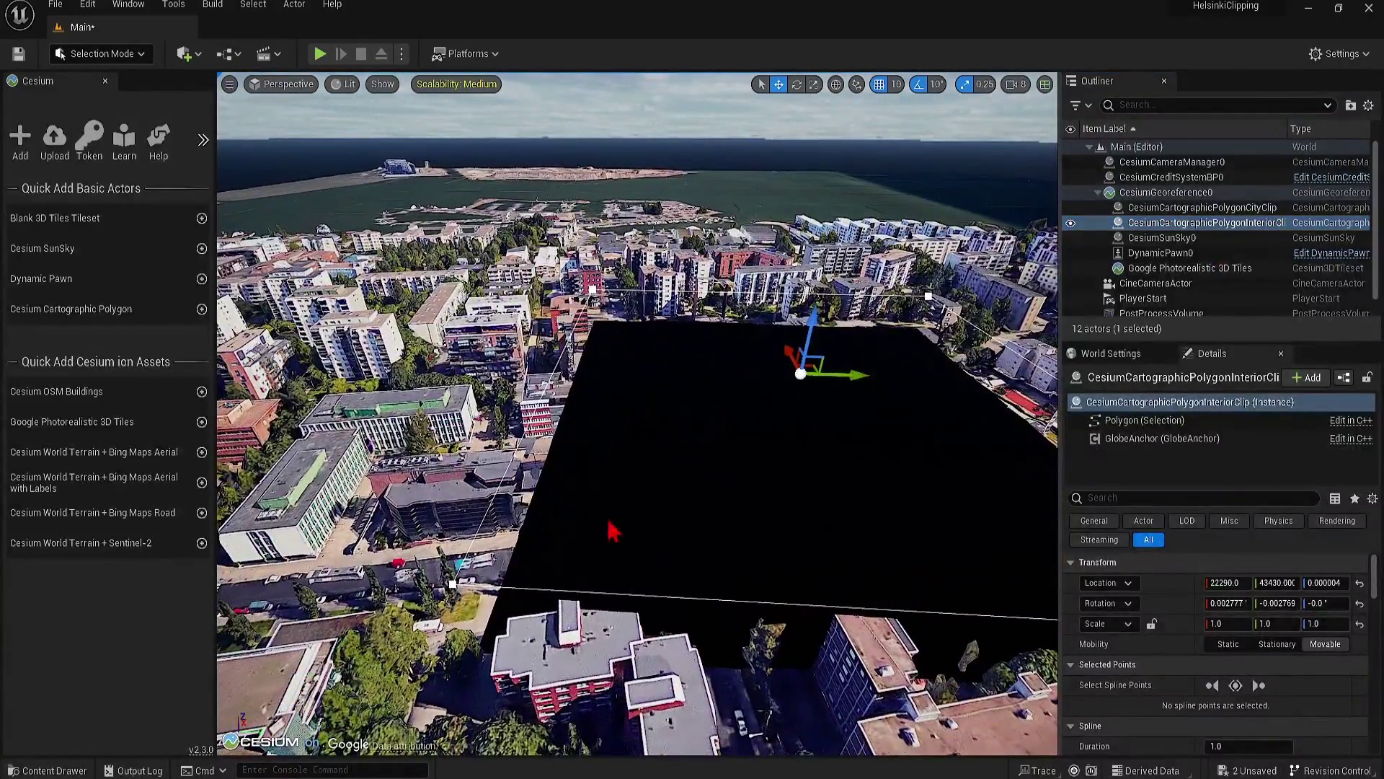
left_click(454, 584)
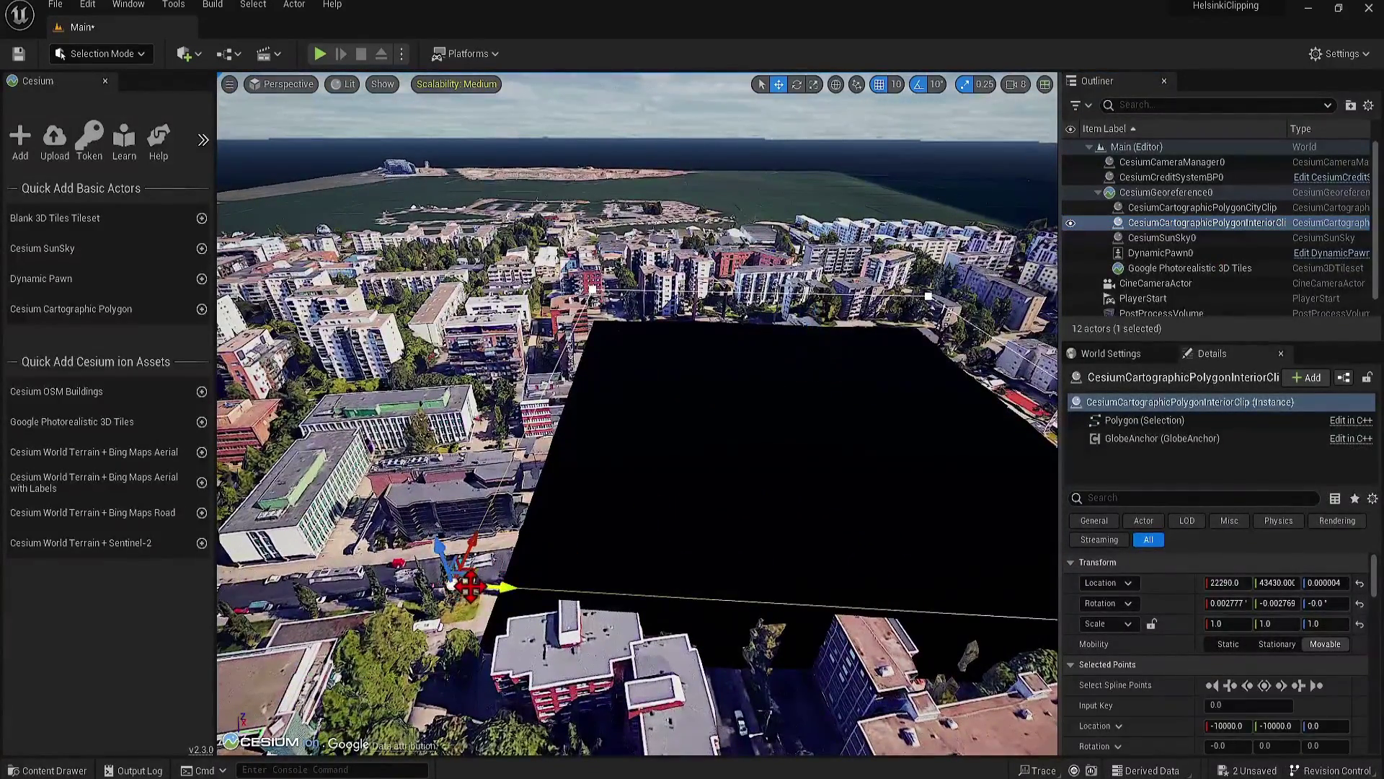
left_click_drag(470, 586, 476, 376)
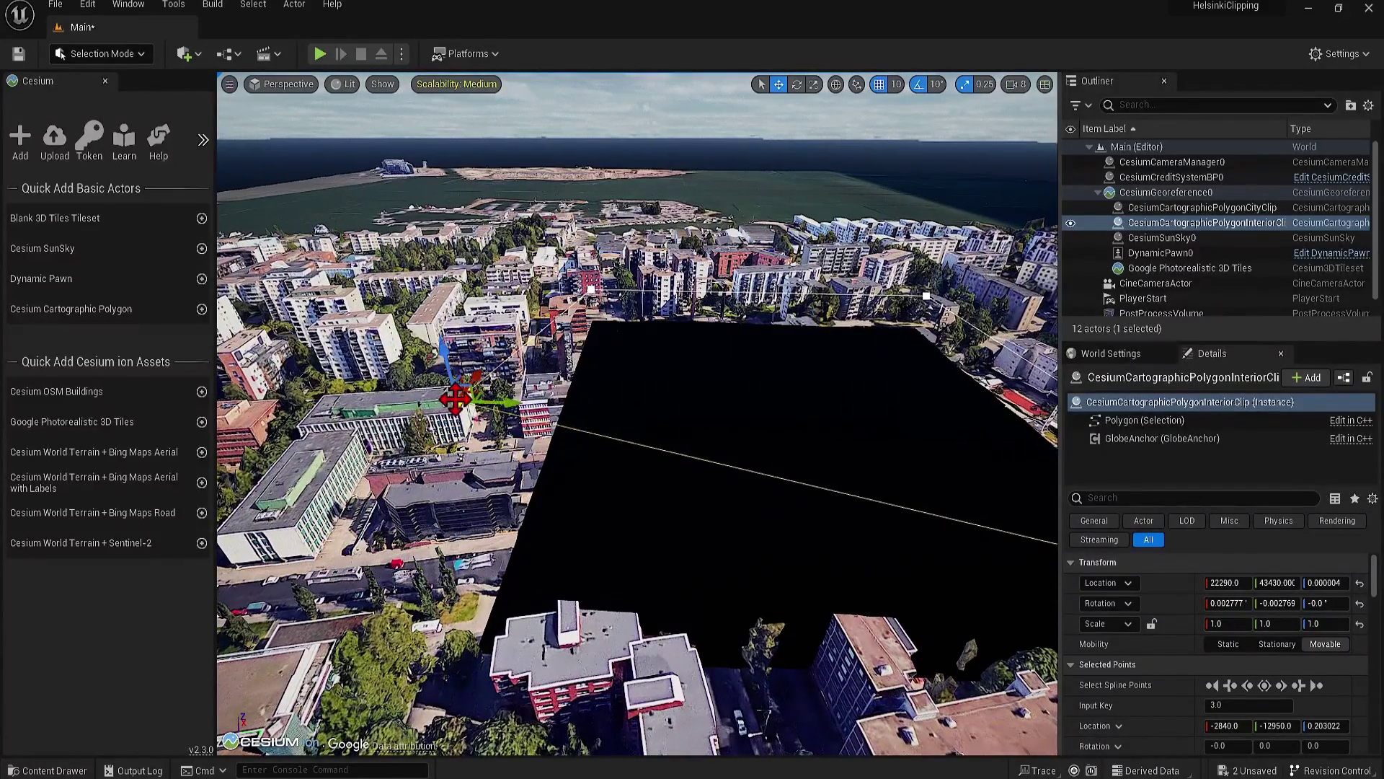
Step: Try an extra spline point beside the moved corner at about X -9405, Y -7763, and delete it
left_click_drag(476, 376, 626, 614, "alt")
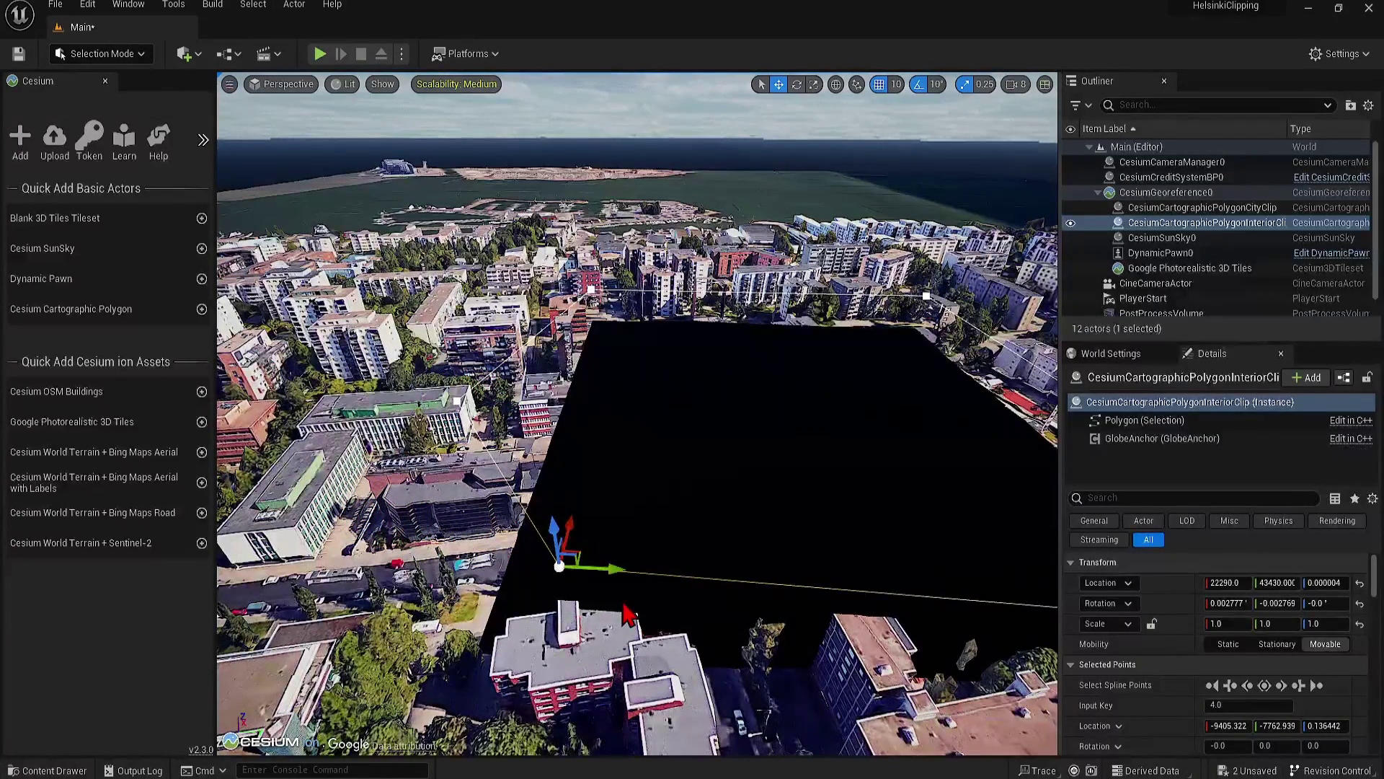
right_click(560, 567)
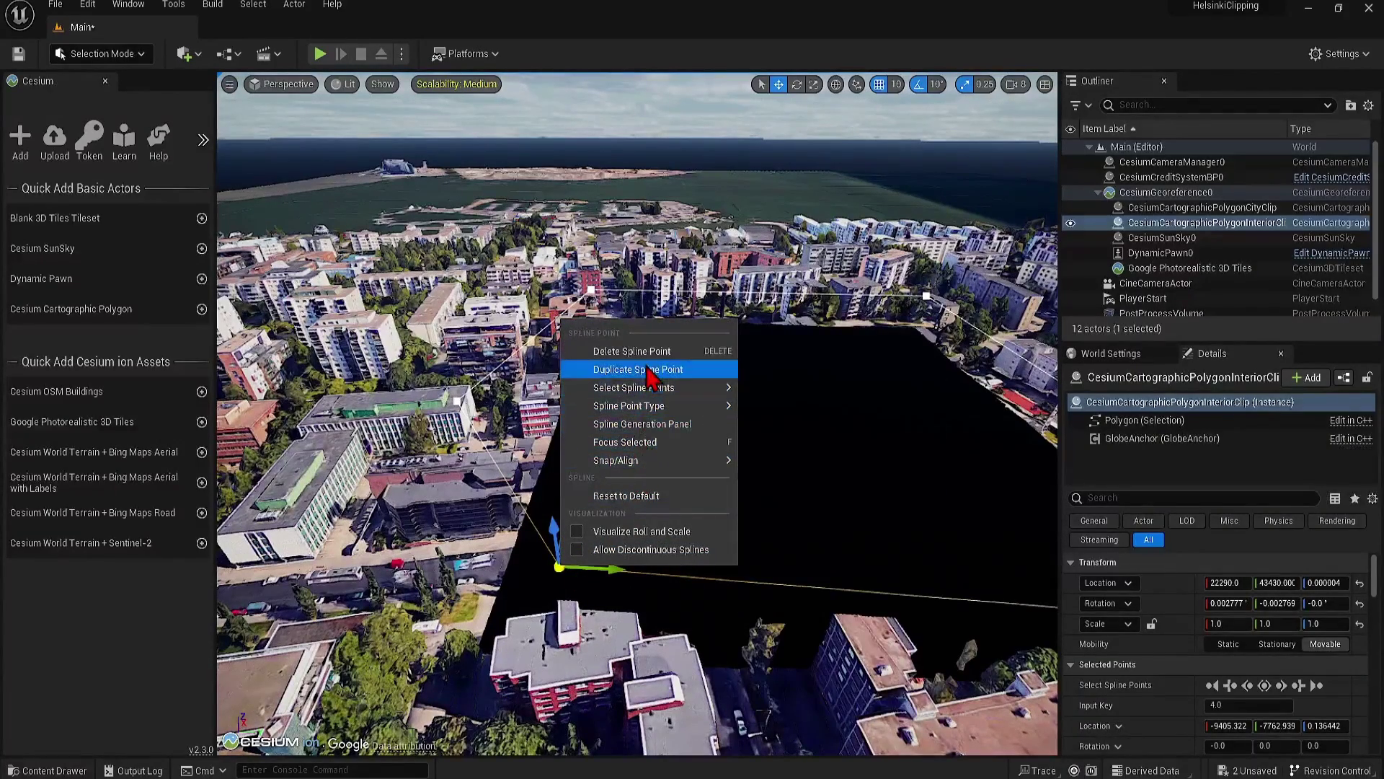
left_click(659, 352)
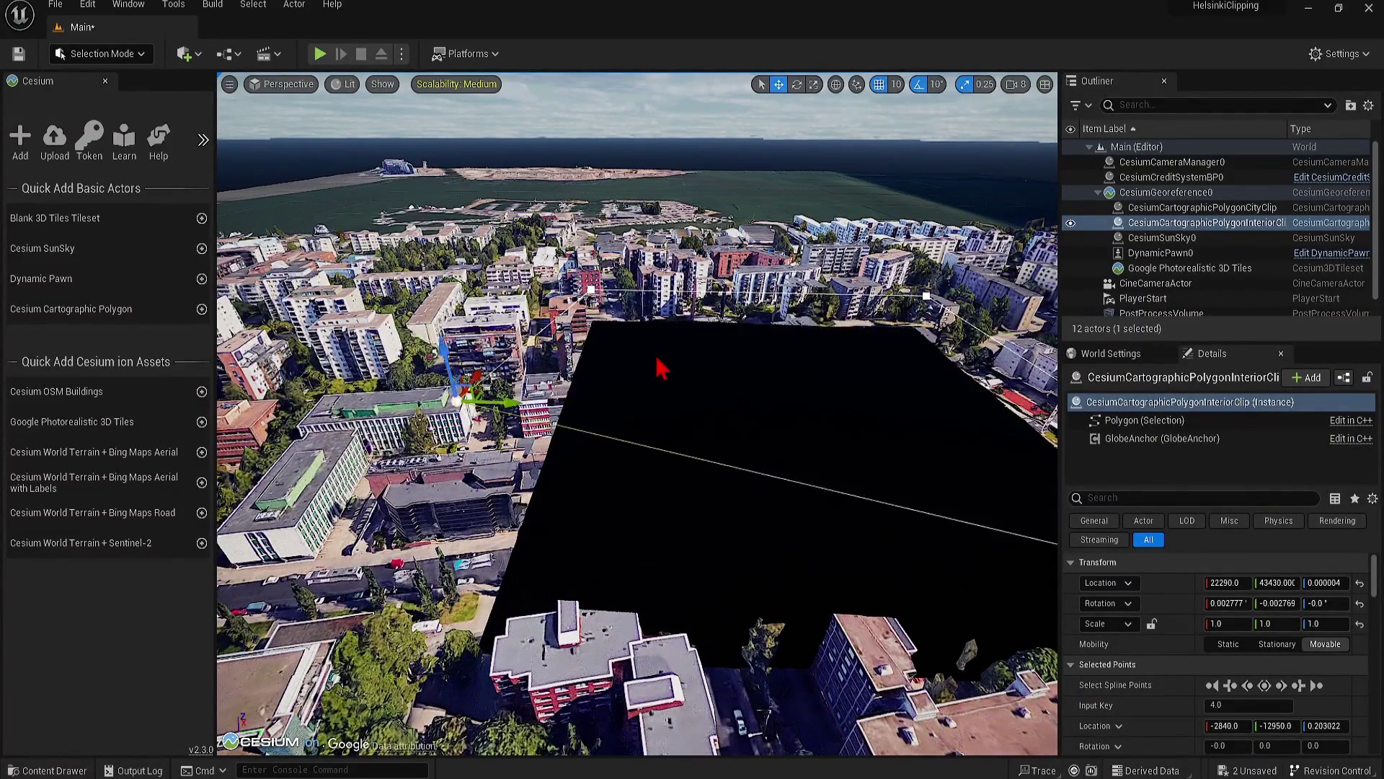
Step: Add a spline point on the interior polygon's edge at about X 5877, Y -12937, and refresh the Google Photorealistic 3D Tiles tileset
left_click(501, 338)
left_click_drag(505, 339, 535, 312)
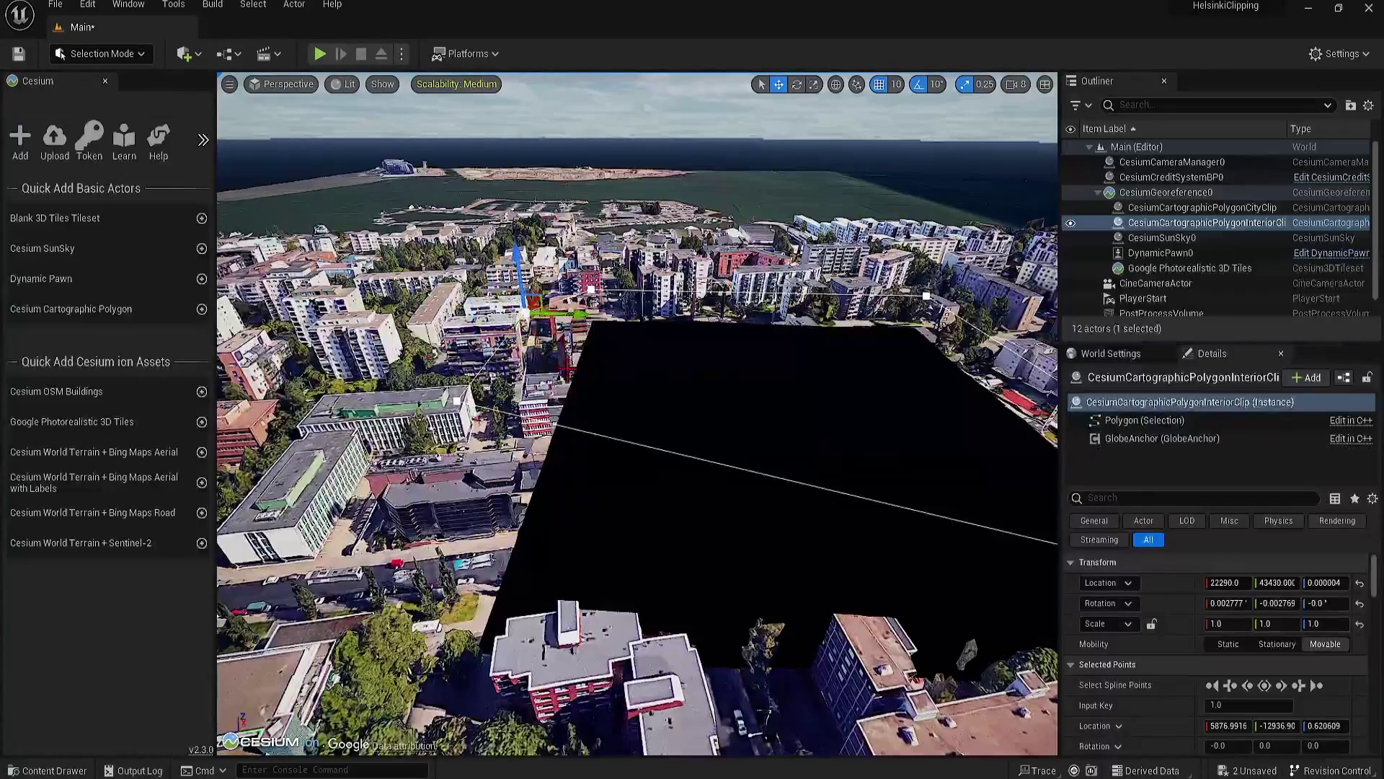
right_click_drag(582, 460, 871, 447)
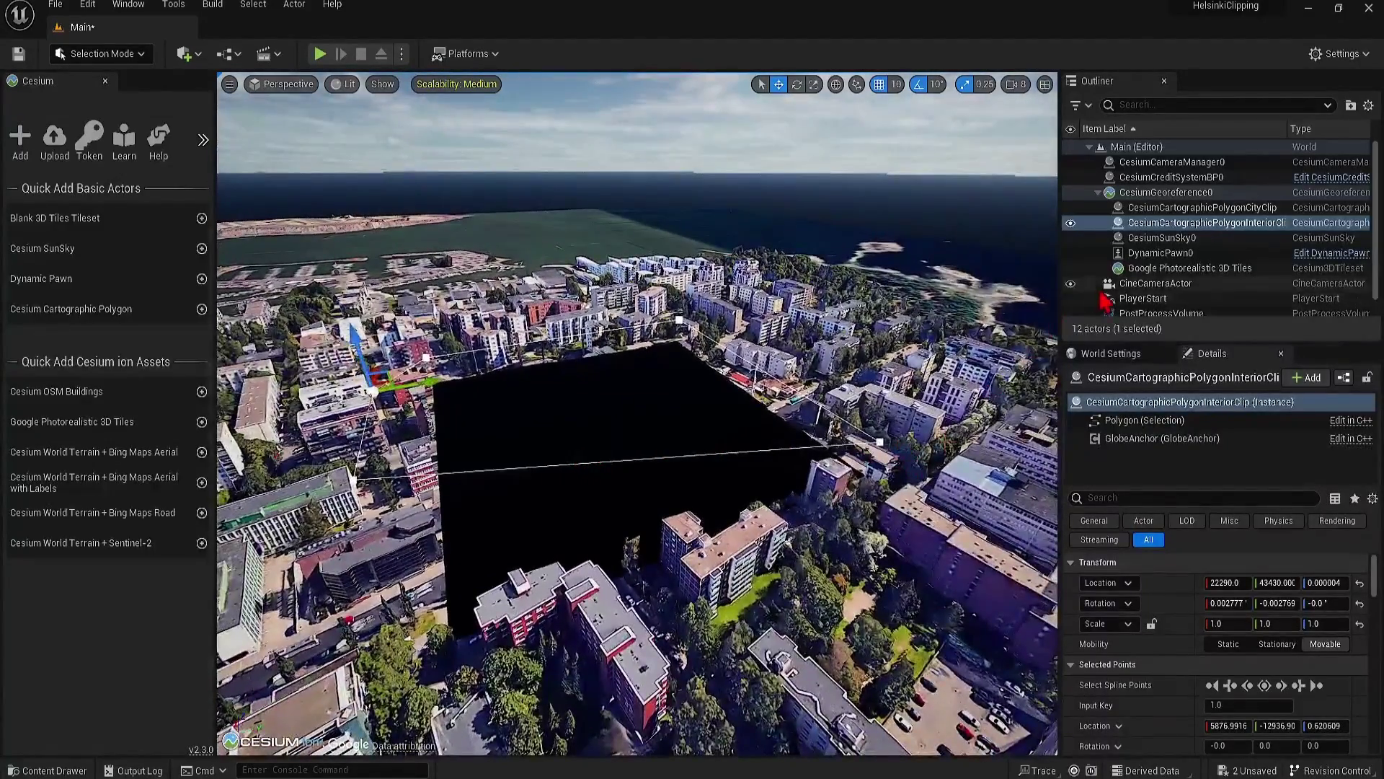
left_click(1180, 270)
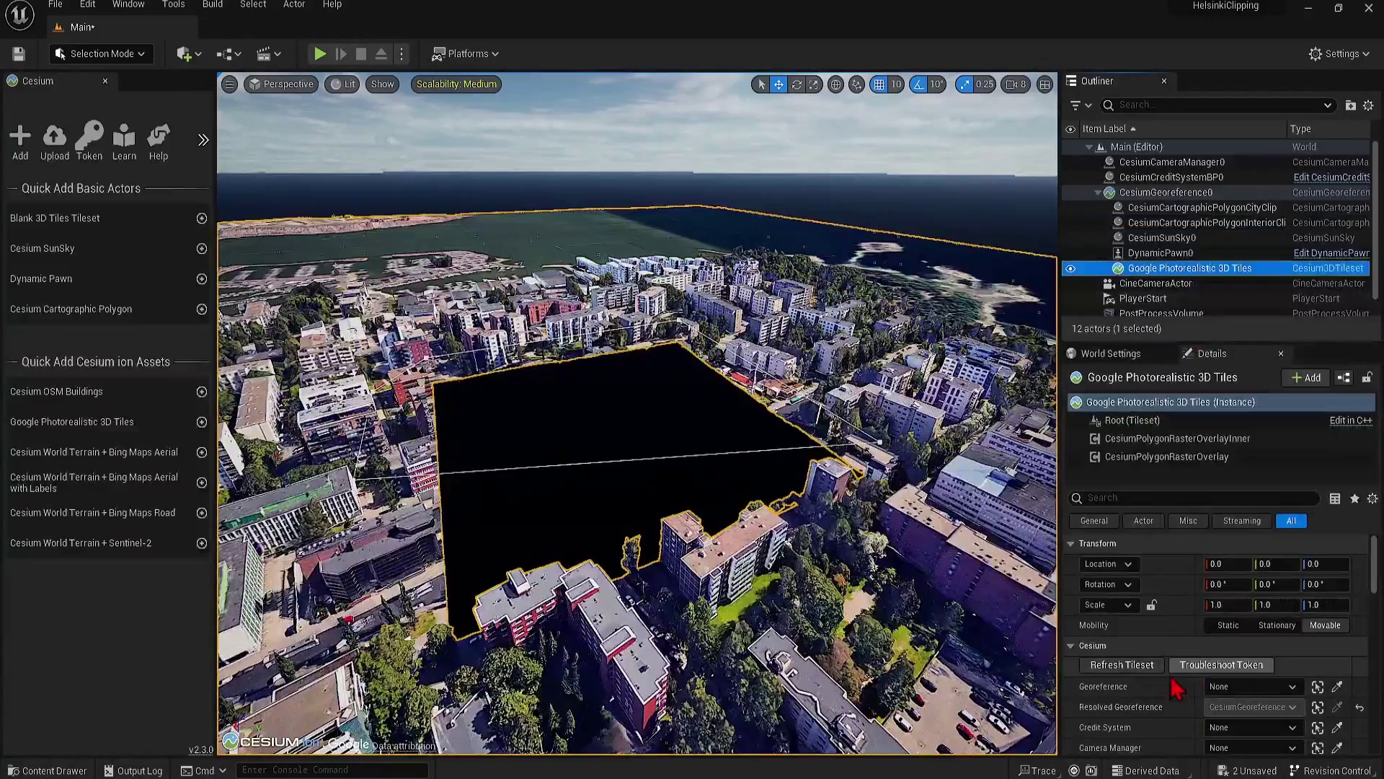
left_click(1134, 666)
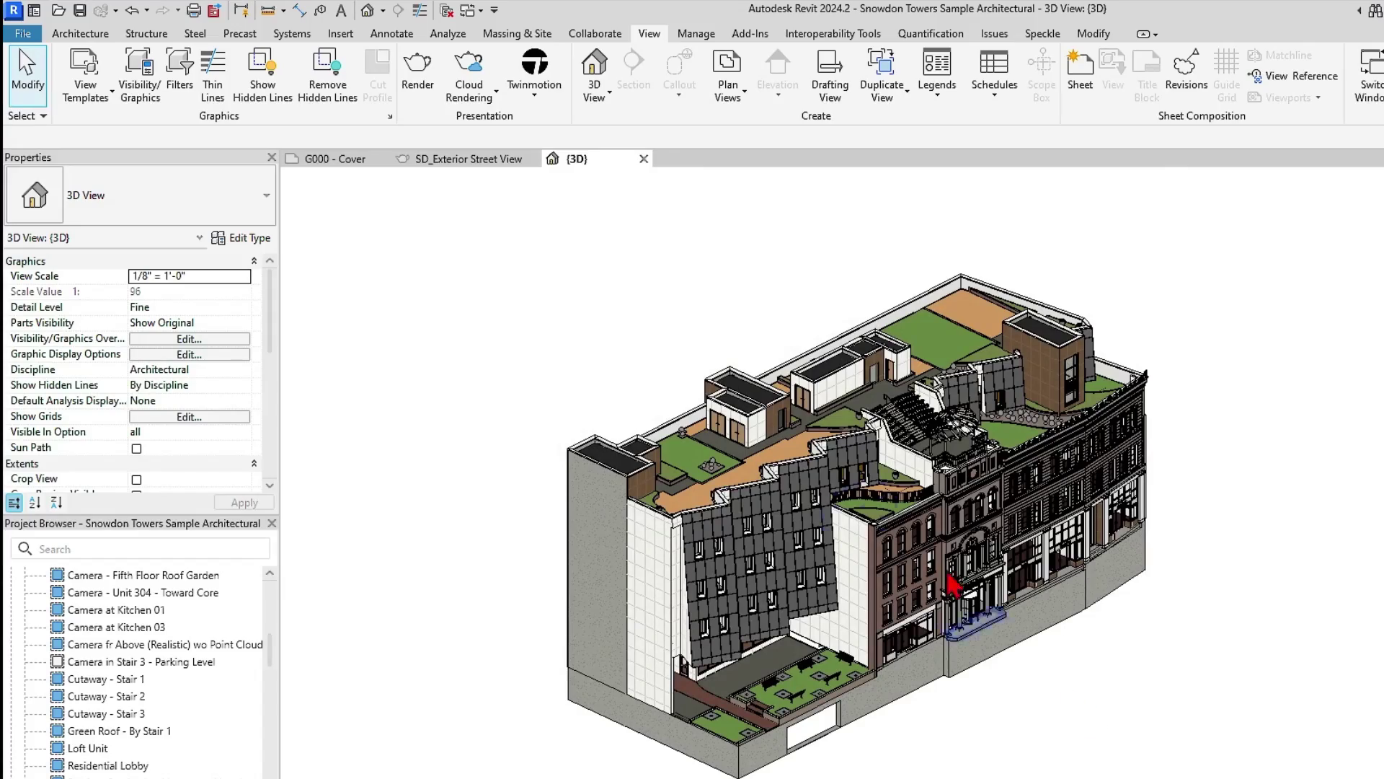
Step: Switch to Revit and start exporting the {3D} view of the Snowdon Towers Sample Architectural model to a Datasmith file
left_click(546, 101)
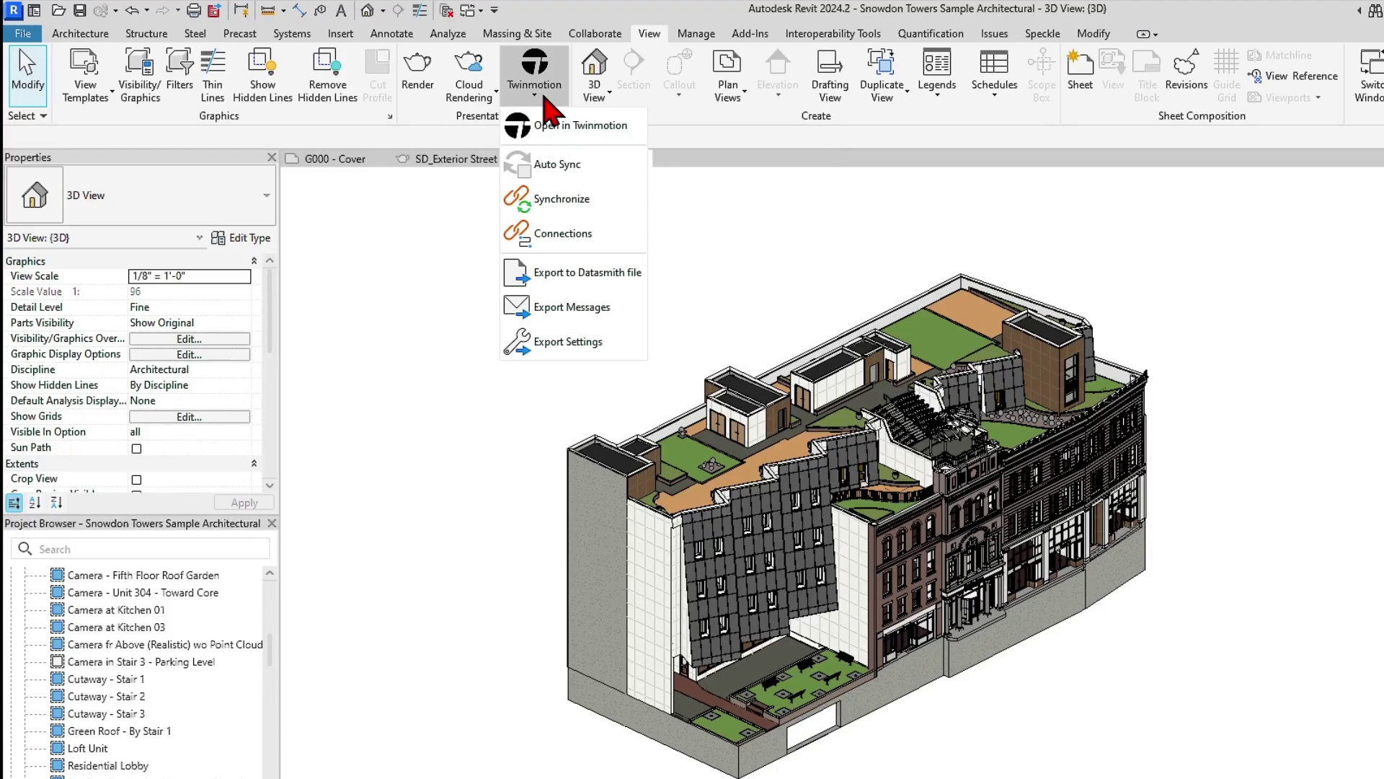
left_click(595, 272)
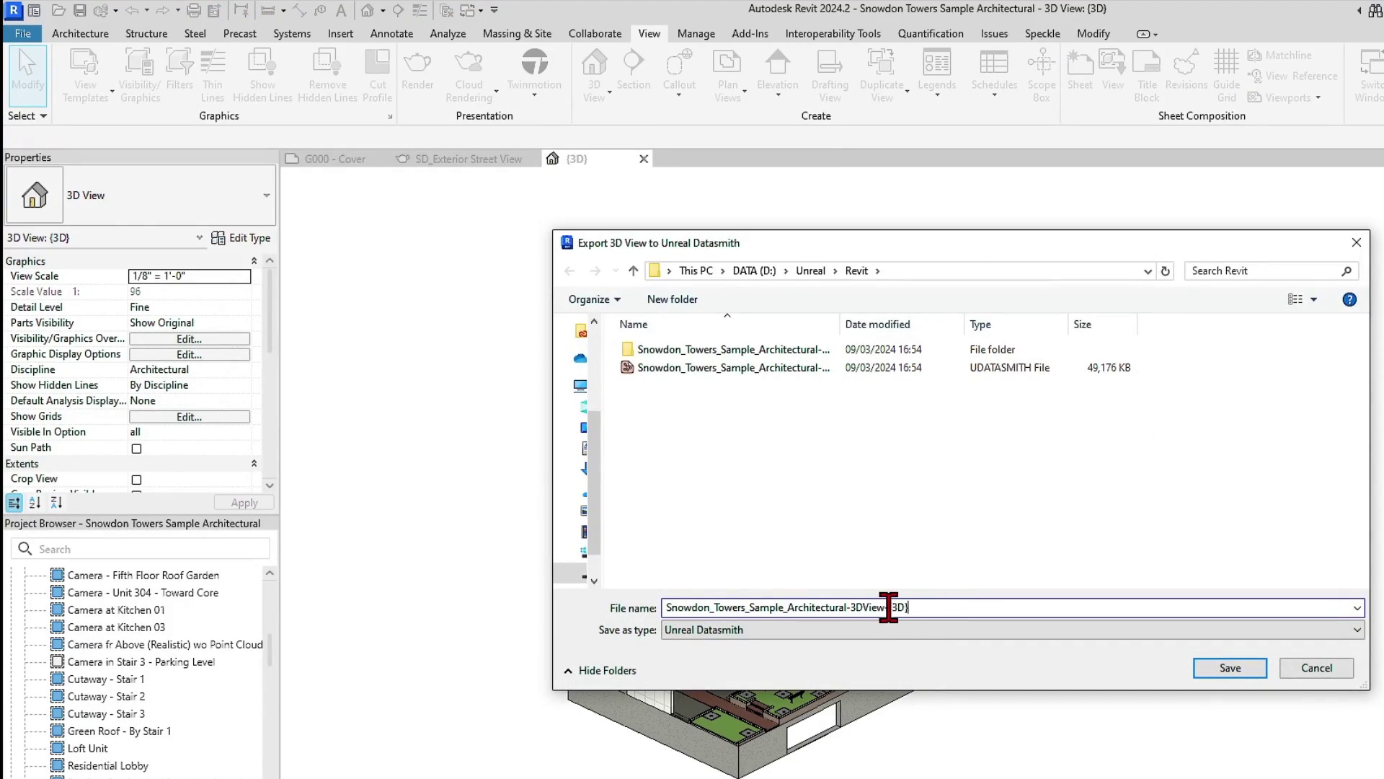